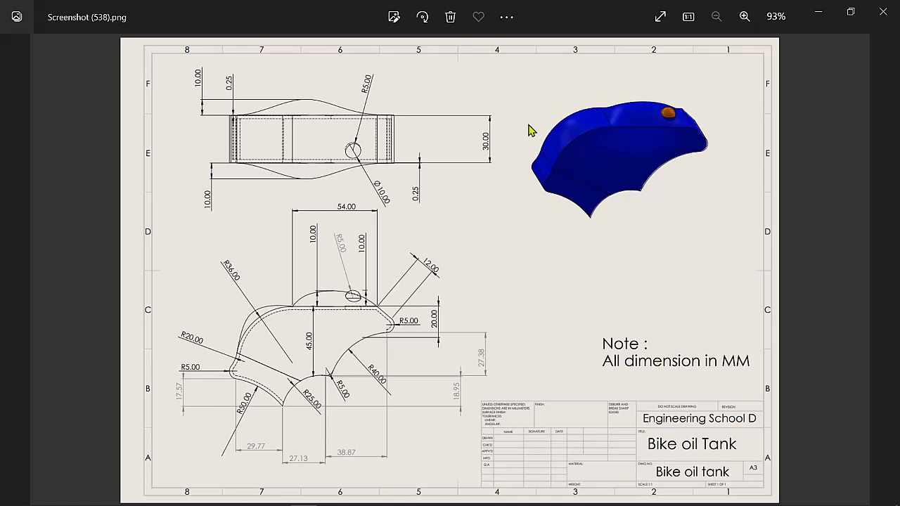
# - Switch from the Bike oil Tank drawing to SOLIDWORKS and start a sketch on the Front Plane
pyautogui.click(819, 12)
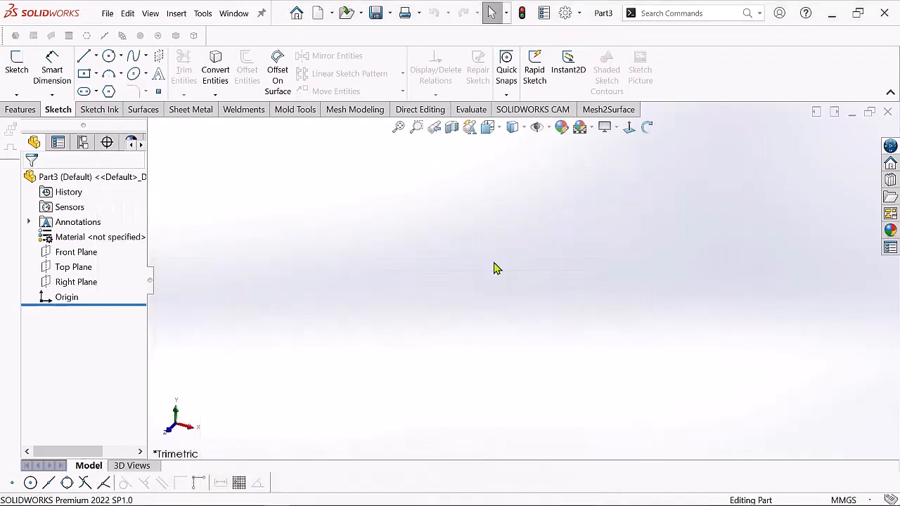
pyautogui.click(68, 257)
pyautogui.click(89, 236)
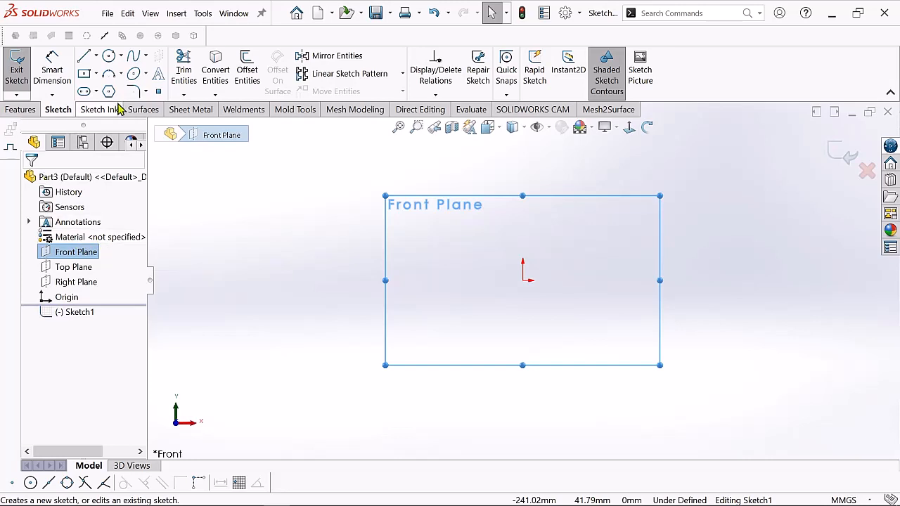
# - Draw a three-point arc from the origin up and to the right, spanning 90° with a radius of about 23 mm
pyautogui.click(109, 74)
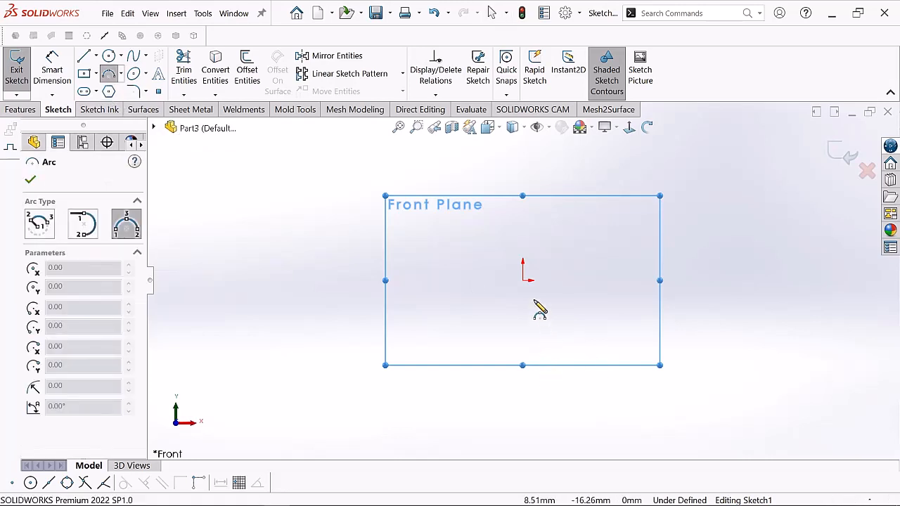
pyautogui.scroll(2, 540, 284)
pyautogui.scroll(1, 547, 291)
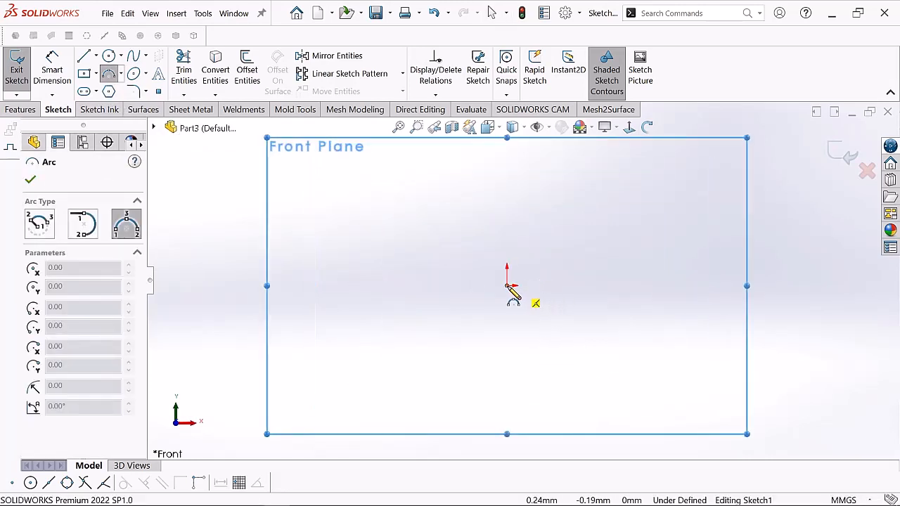
pyautogui.click(507, 285)
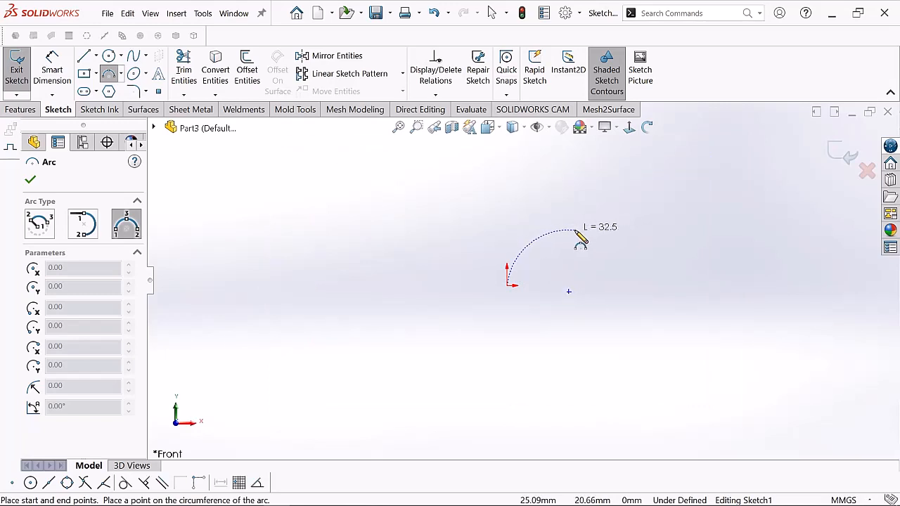
pyautogui.moveTo(573, 232)
pyautogui.keyDown('ctrl'); pyautogui.mouseDown(button='middle')
pyautogui.moveTo(556, 275)
pyautogui.moveTo(537, 264)
pyautogui.mouseUp(button='middle'); pyautogui.keyUp('ctrl')
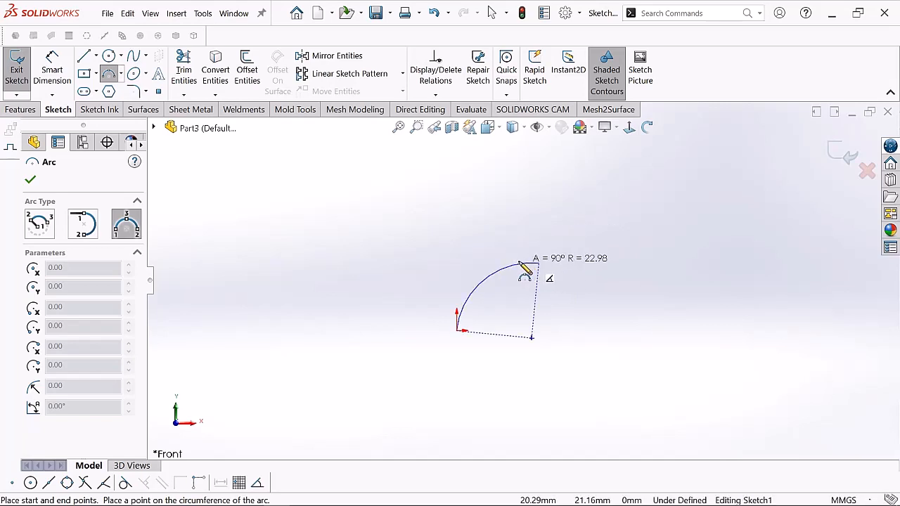
pyautogui.click(538, 266)
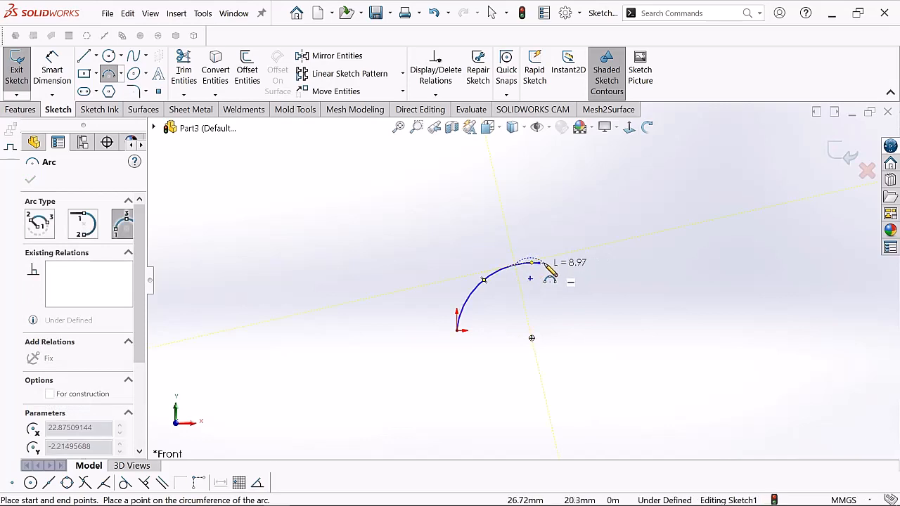
pyautogui.scroll(-3, 545, 275)
pyautogui.click(539, 261)
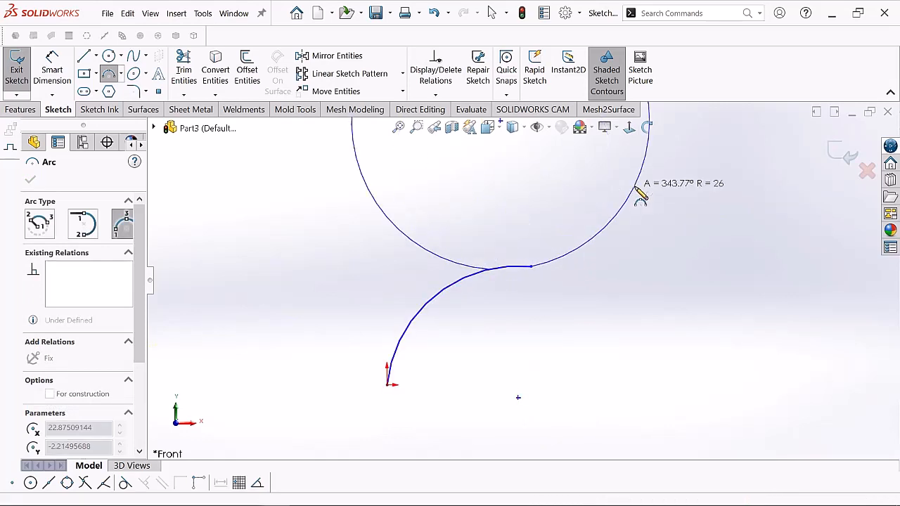
pyautogui.rightClick(576, 242)
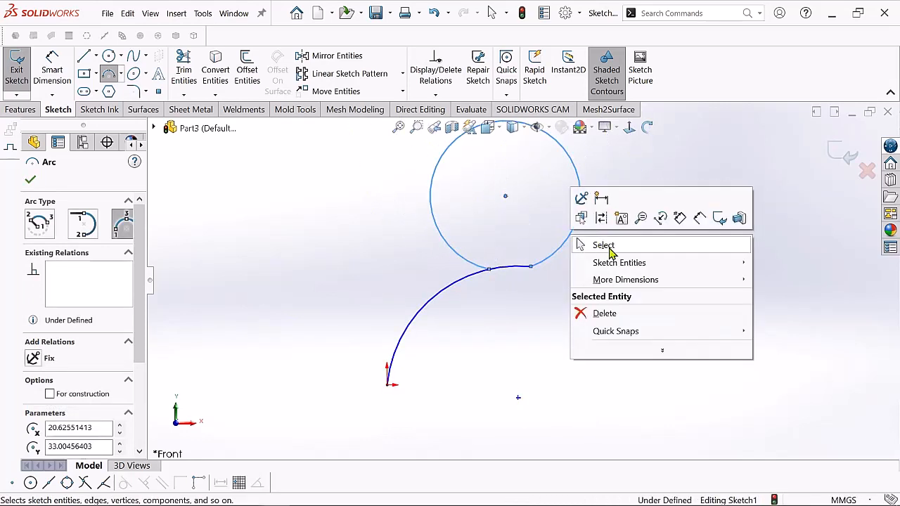
pyautogui.click(604, 246)
pyautogui.rightClick(580, 208)
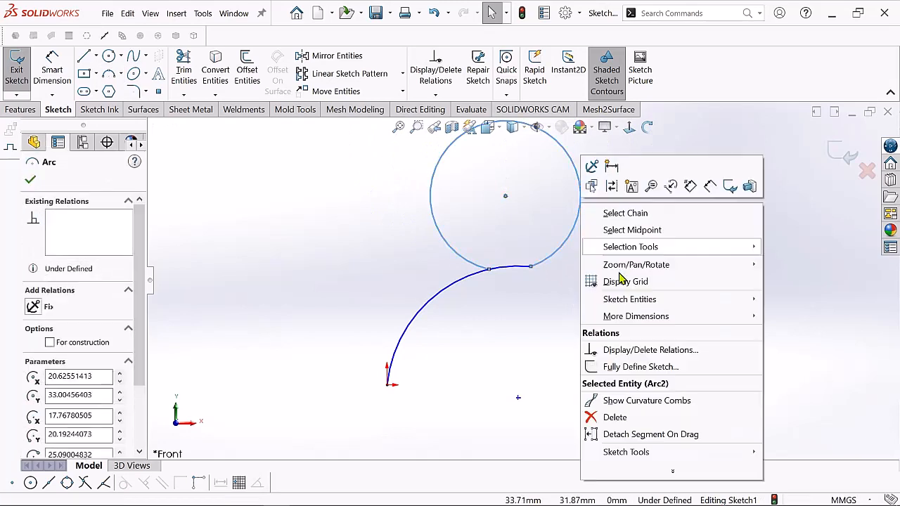
pyautogui.click(601, 416)
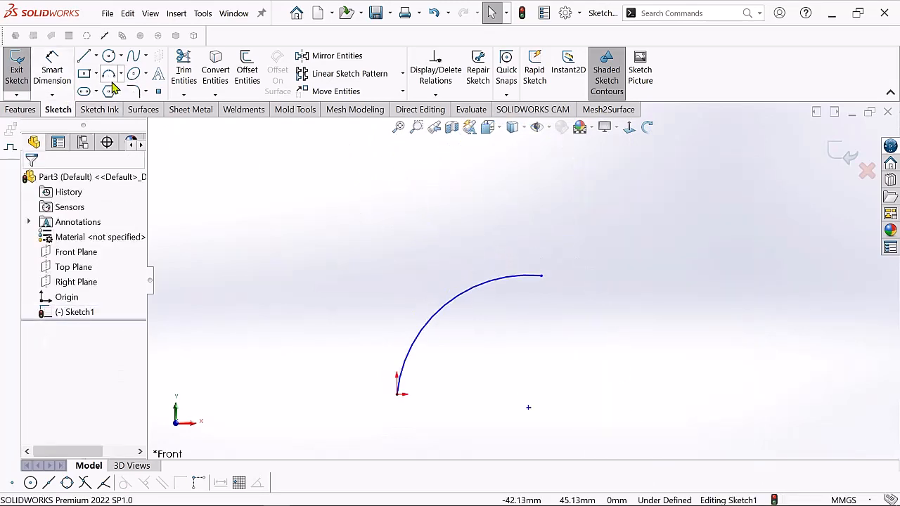
# - Draw a shallow three-point arc up and rightward from the first arc's upper end, centred at about X 52, Y 4 mm
pyautogui.click(111, 79)
pyautogui.scroll(-2, 533, 200)
pyautogui.scroll(1, 545, 281)
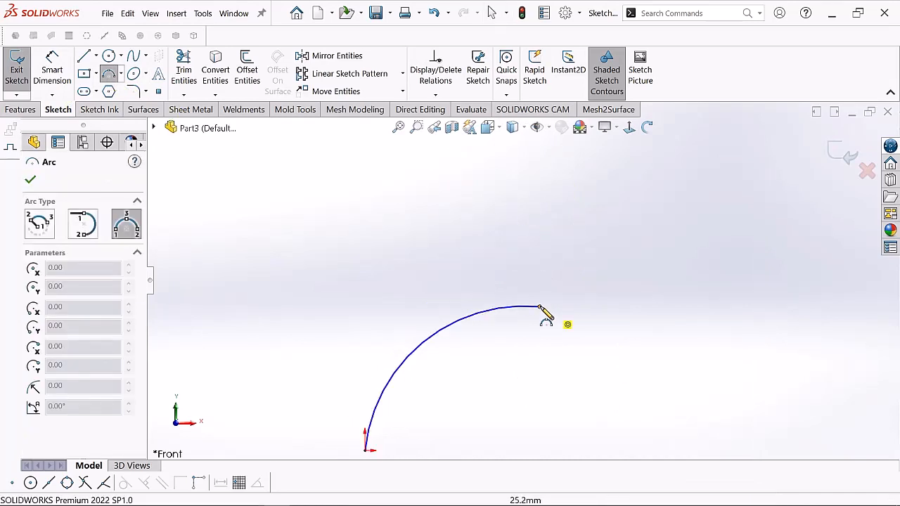
pyautogui.click(539, 307)
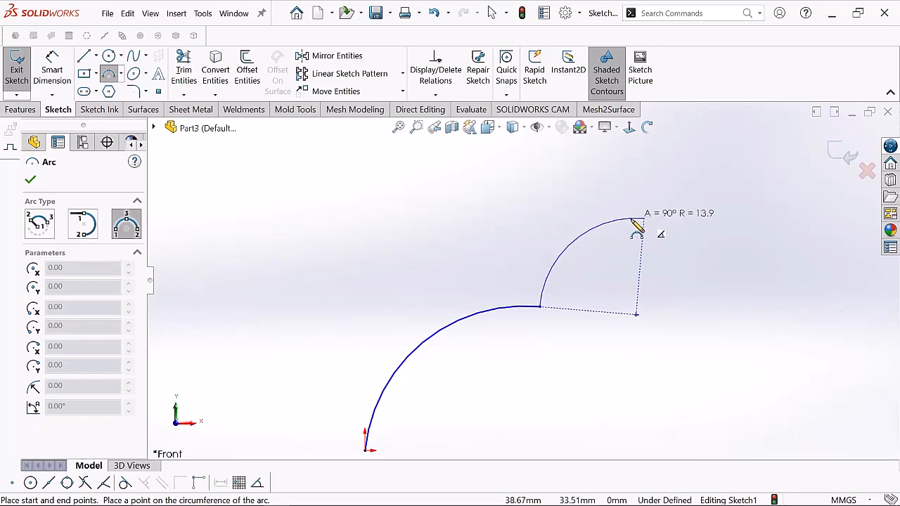
pyautogui.rightClick(632, 221)
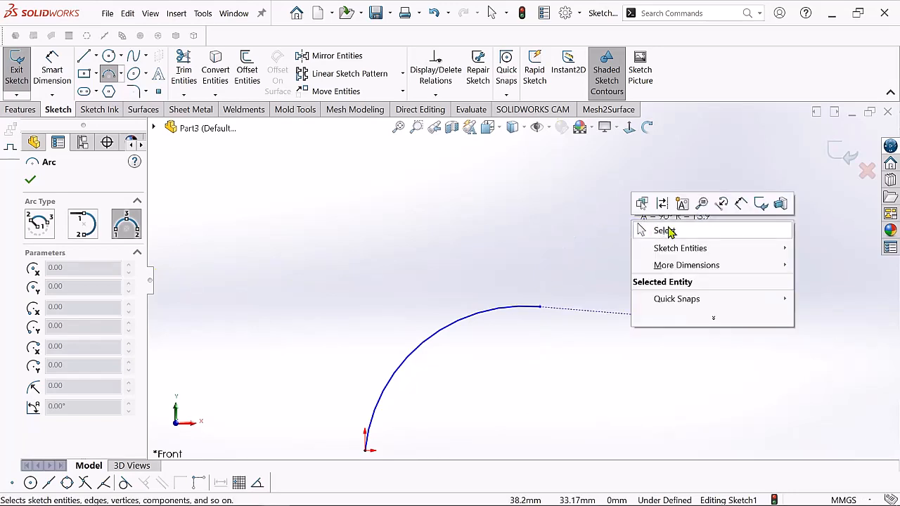
pyautogui.click(580, 268)
pyautogui.click(577, 265)
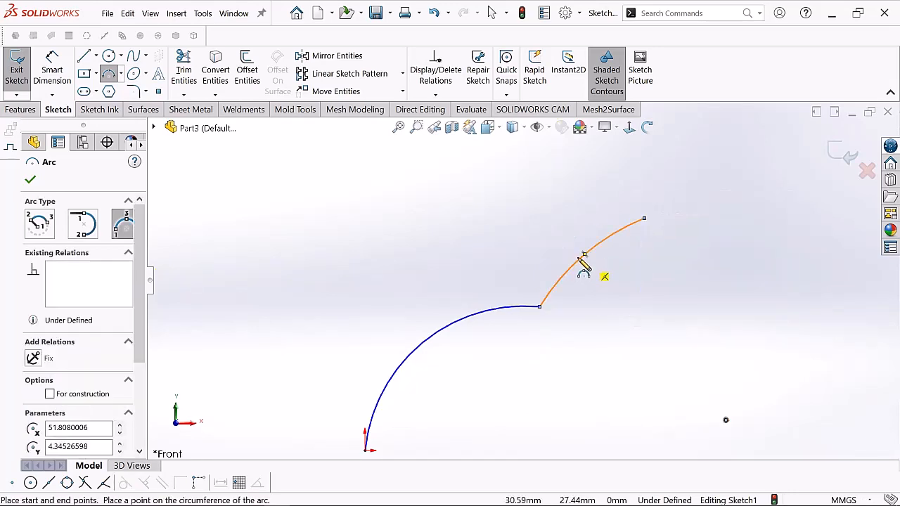
pyautogui.rightClick(582, 255)
pyautogui.click(646, 272)
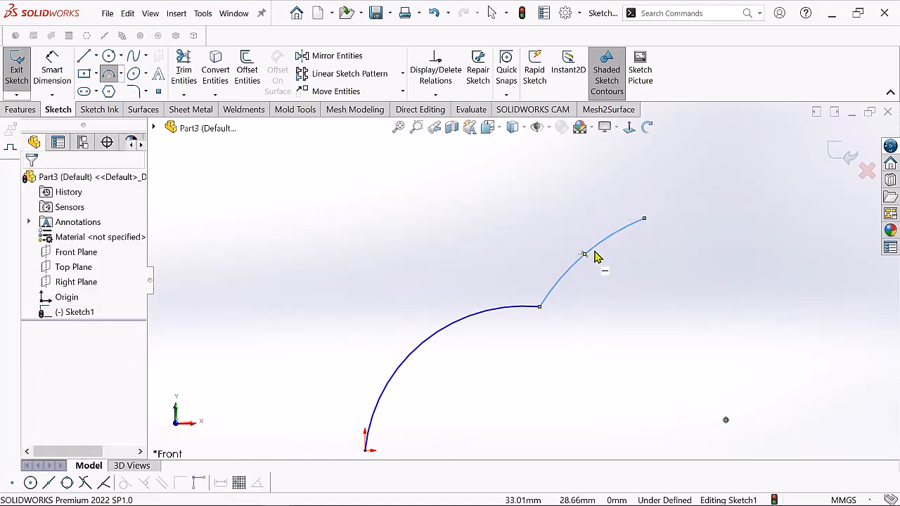
# - Reshape the second arc into a tighter curve with a radius of about 13 mm
pyautogui.moveTo(602, 257)
pyautogui.mouseDown()
pyautogui.moveTo(578, 233)
pyautogui.moveTo(587, 227)
pyautogui.mouseUp()
pyautogui.click(583, 305)
pyautogui.scroll(3, 560, 325)
pyautogui.scroll(-2, 482, 346)
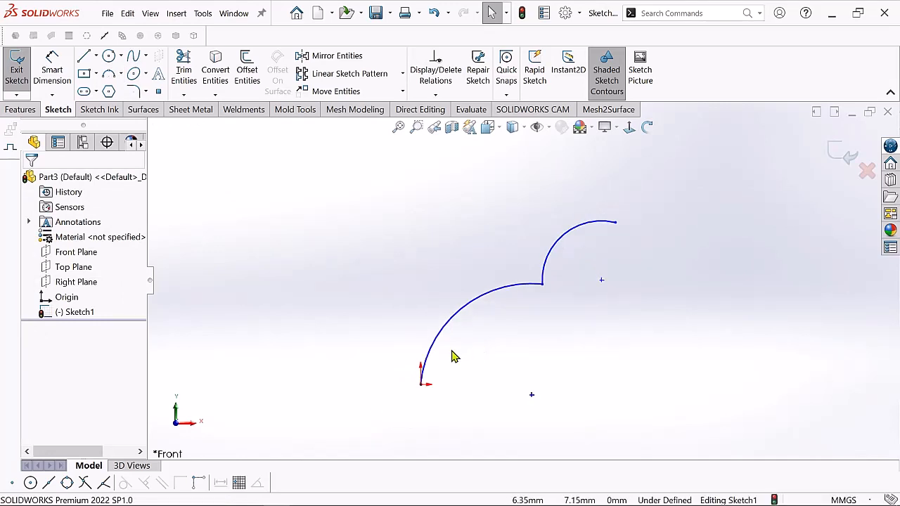
pyautogui.scroll(1, 452, 369)
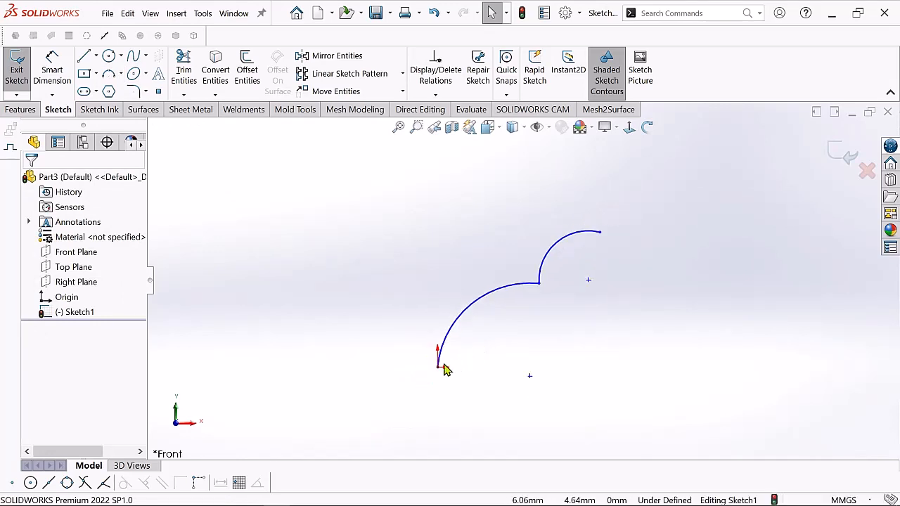
pyautogui.click(110, 75)
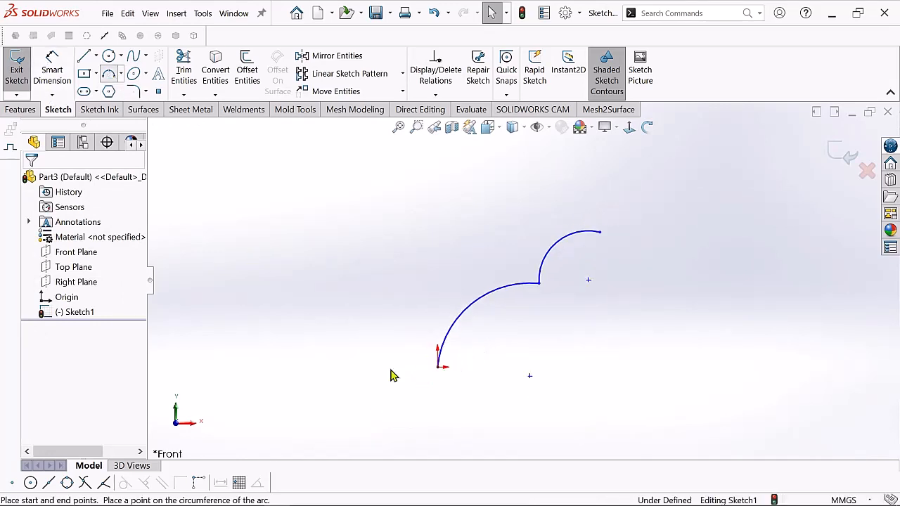
pyautogui.click(437, 366)
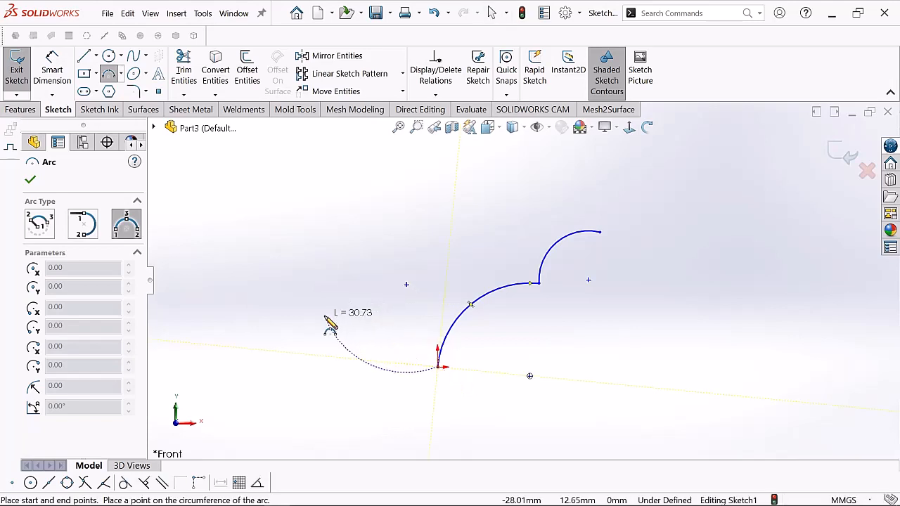
pyautogui.click(329, 316)
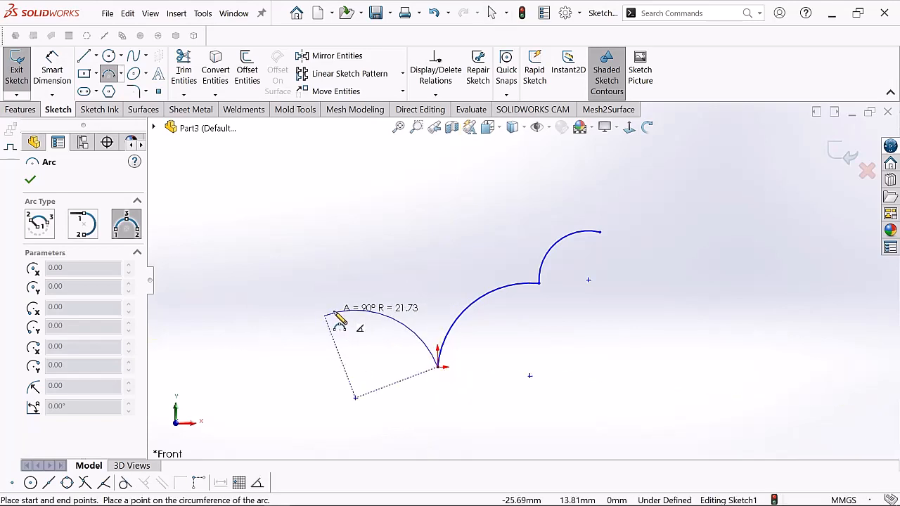
pyautogui.rightClick(335, 313)
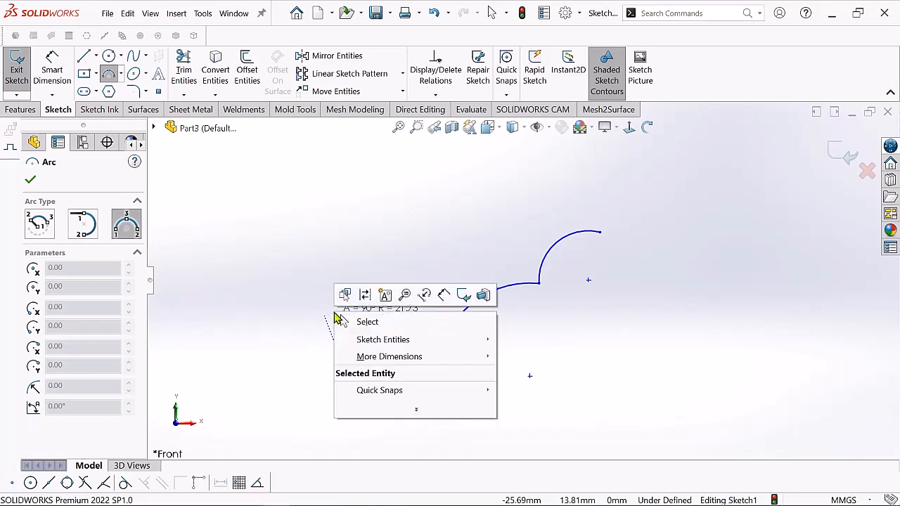
pyautogui.click(367, 322)
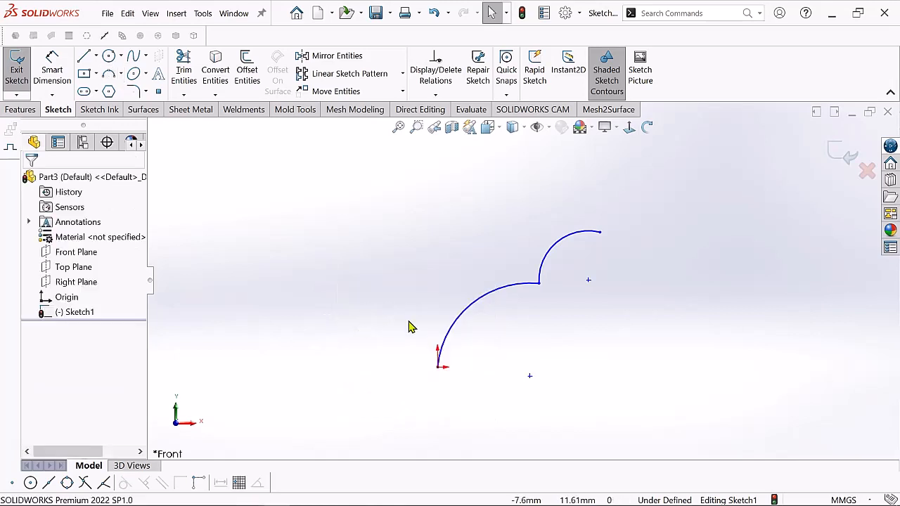
# - Draw a three-point arc from the origin up and to the left, centred at about X -18, Y -7 mm
pyautogui.click(109, 74)
pyautogui.click(438, 367)
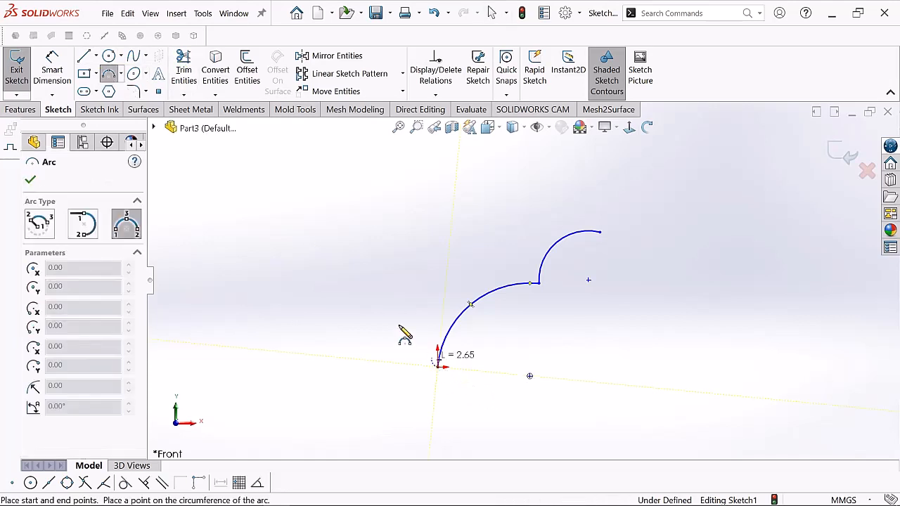
pyautogui.click(336, 322)
pyautogui.click(363, 318)
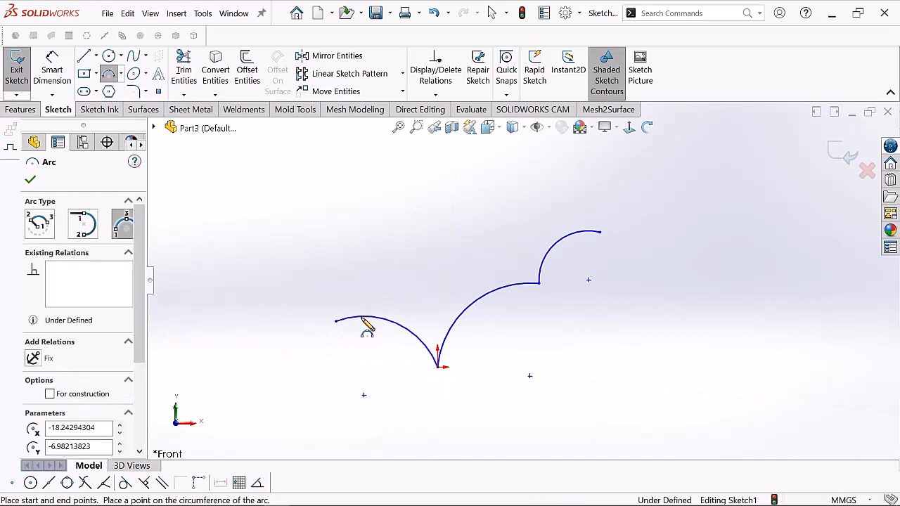
pyautogui.rightClick(366, 325)
pyautogui.click(394, 327)
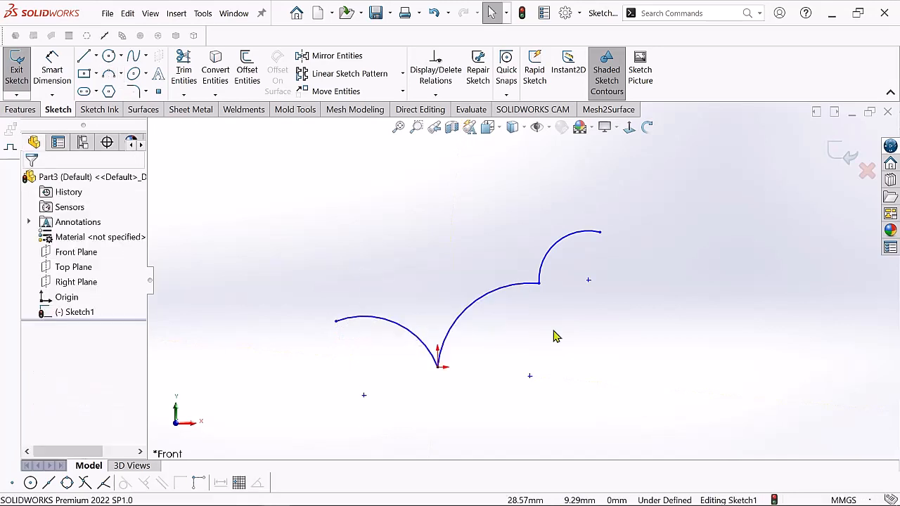
# - Dimension the middle arc that rises rightward from the origin with a radius of 25 mm
pyautogui.scroll(1, 555, 335)
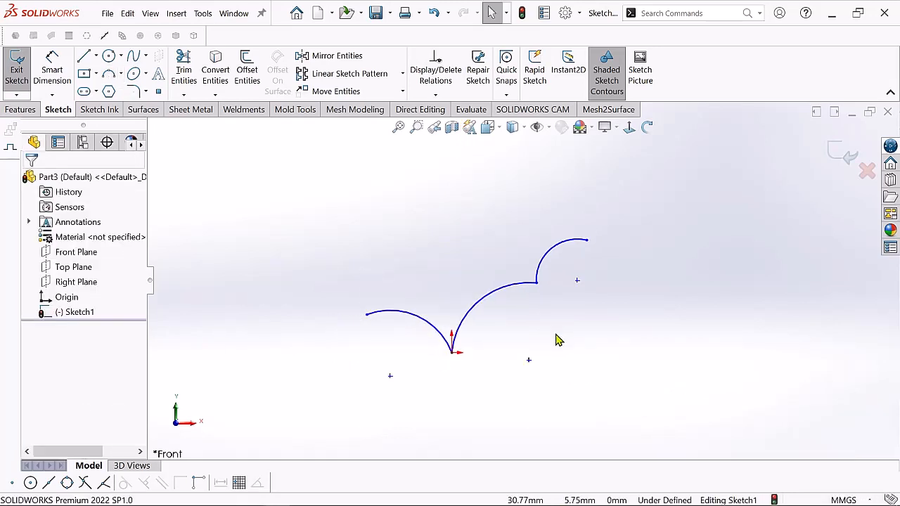
pyautogui.click(52, 65)
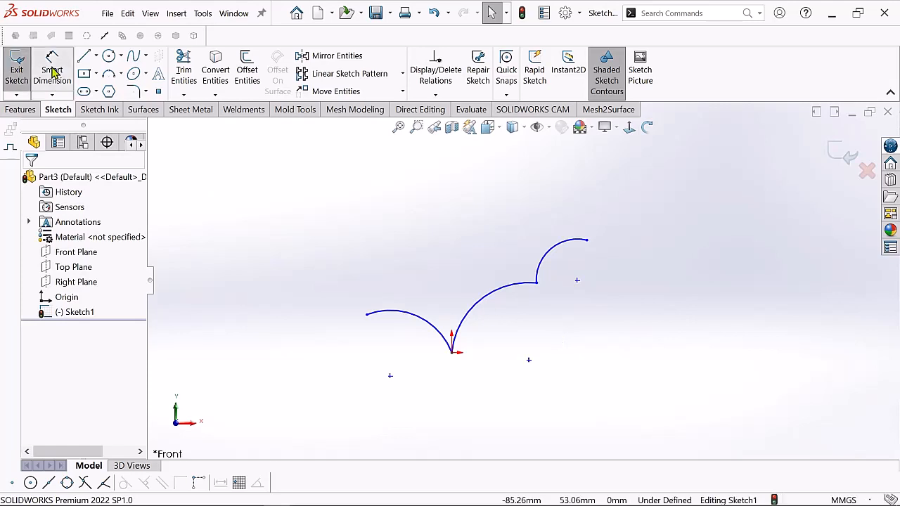
pyautogui.click(497, 297)
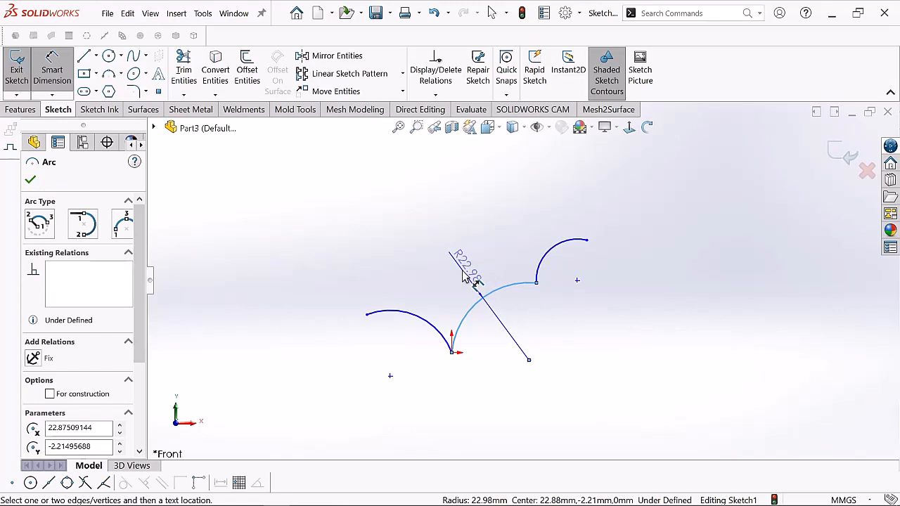
pyautogui.click(464, 275)
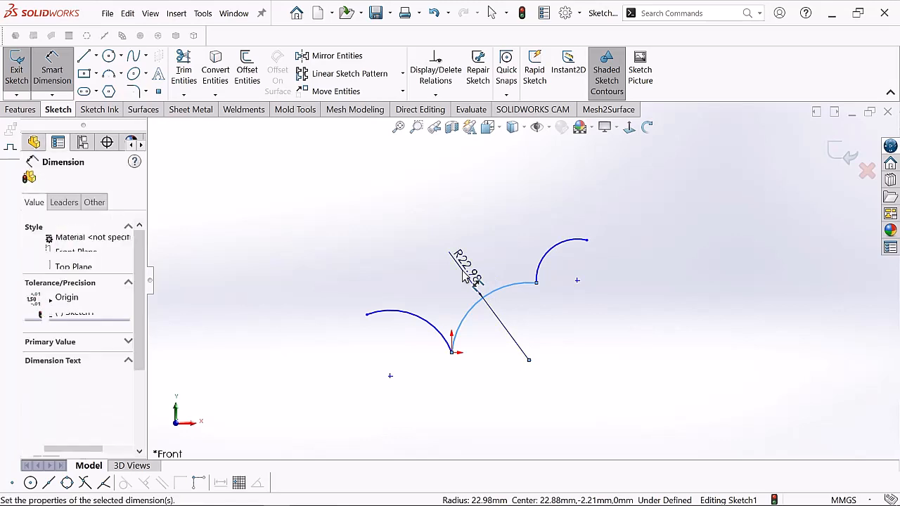
pyautogui.press('BackSpace')
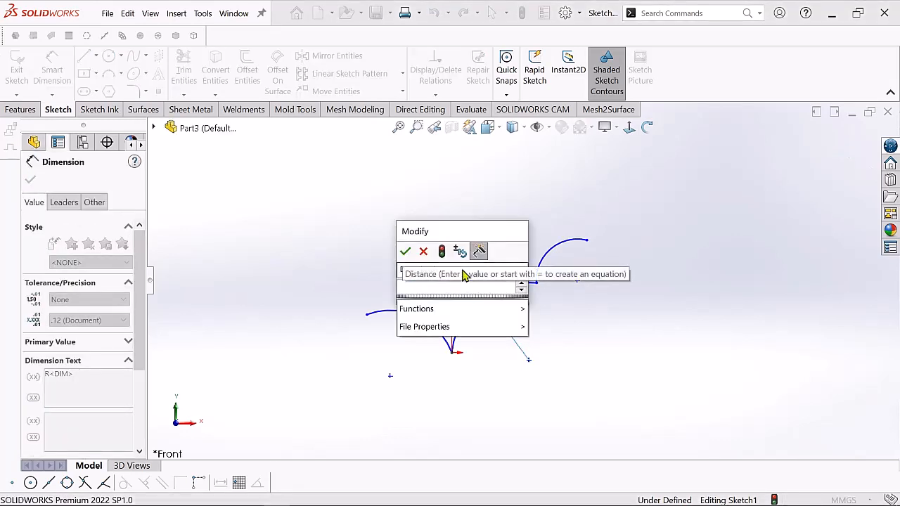
pyautogui.write('25')
pyautogui.press('Return')
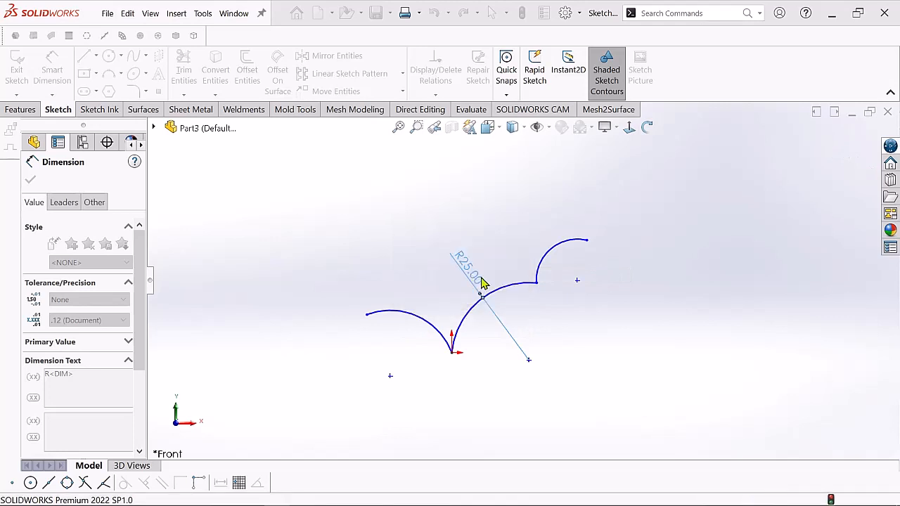
# - Dimension the uppermost arc, at the far end of the chain rising from the origin, with a radius of 40 mm
pyautogui.click(524, 254)
pyautogui.click(552, 247)
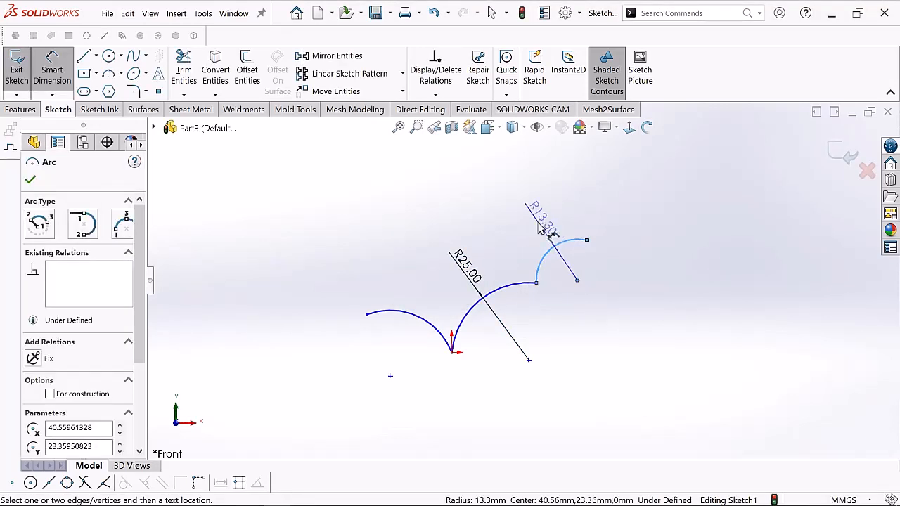
pyautogui.click(538, 224)
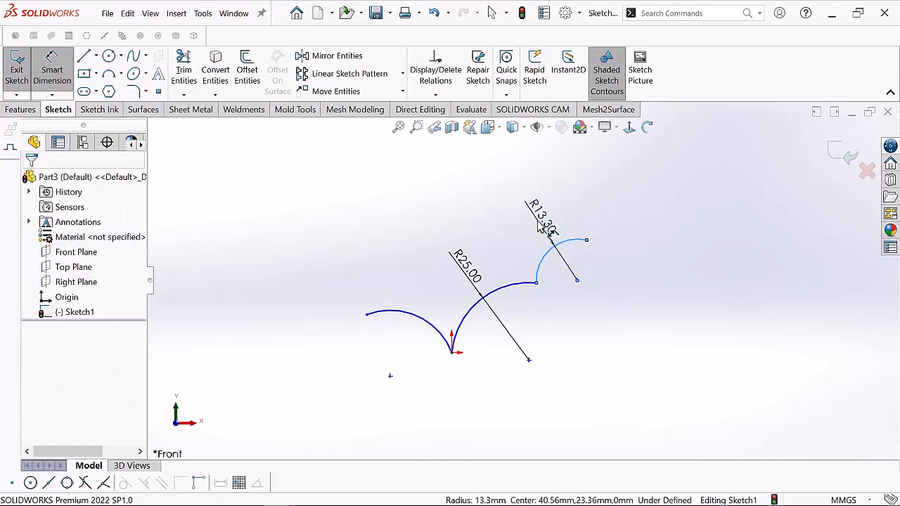
pyautogui.press('BackSpace')
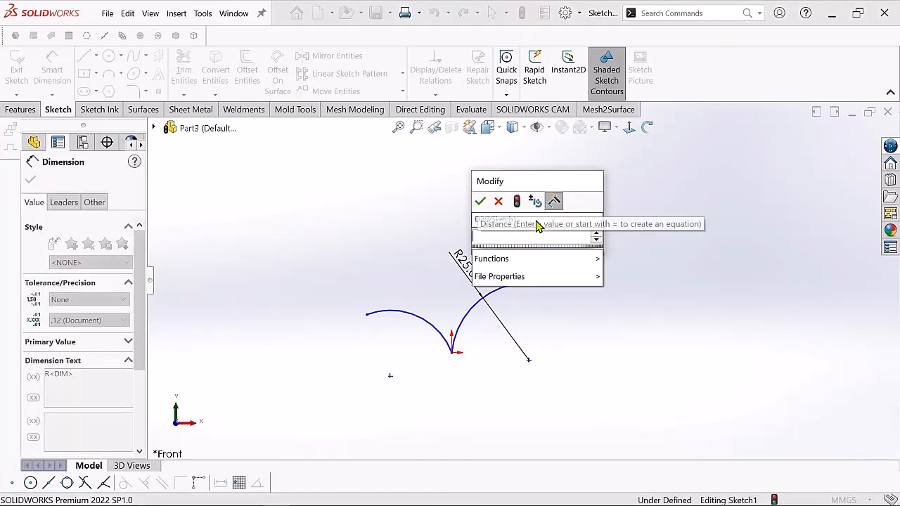
pyautogui.write('40')
pyautogui.press('Return')
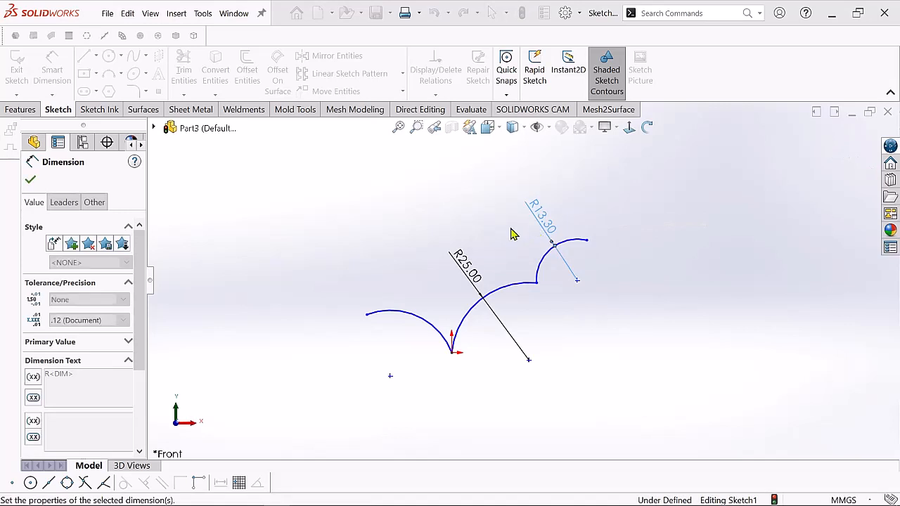
pyautogui.scroll(2, 619, 239)
pyautogui.scroll(-1, 626, 229)
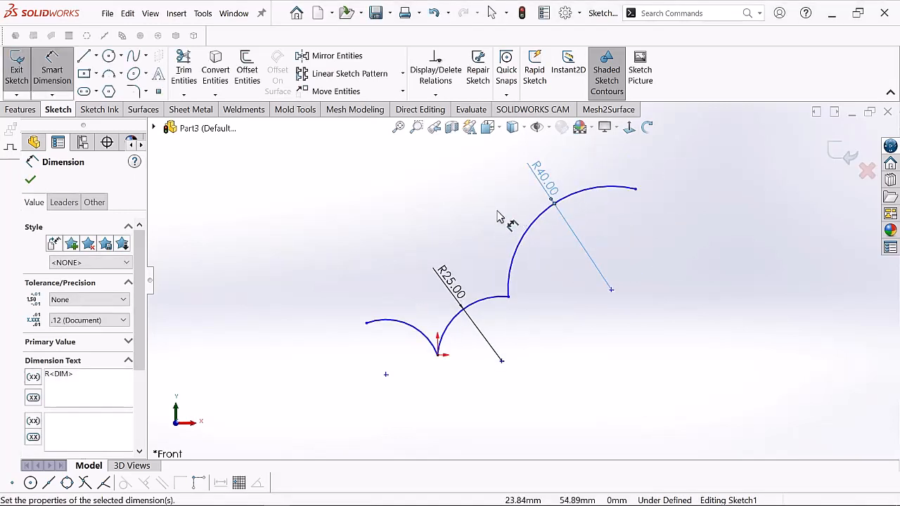
pyautogui.click(496, 209)
# - Dimension the arc running leftward from the origin with a radius of 50 mm
pyautogui.scroll(-1, 539, 259)
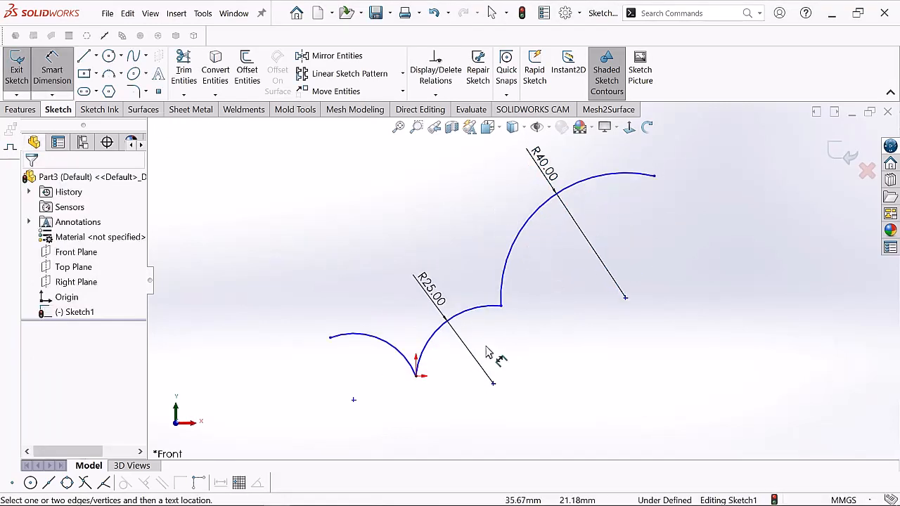
pyautogui.scroll(1, 381, 337)
pyautogui.click(391, 328)
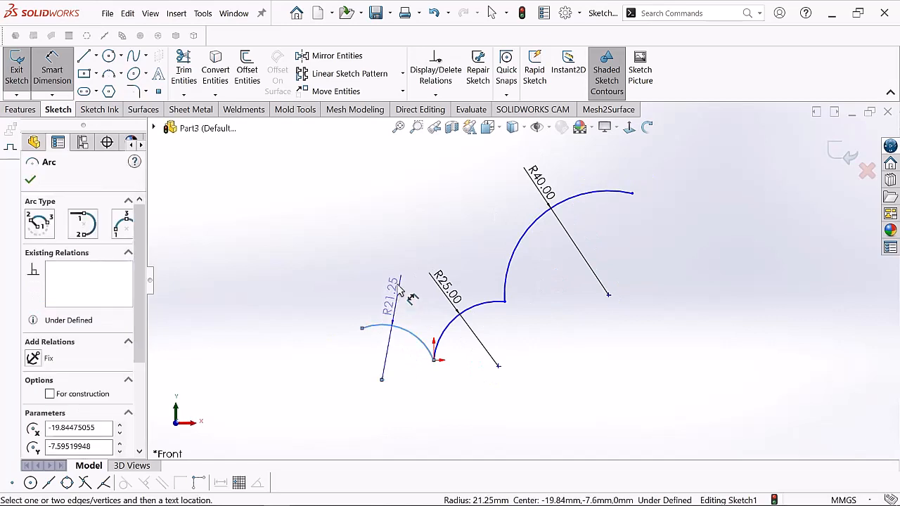
pyautogui.click(402, 273)
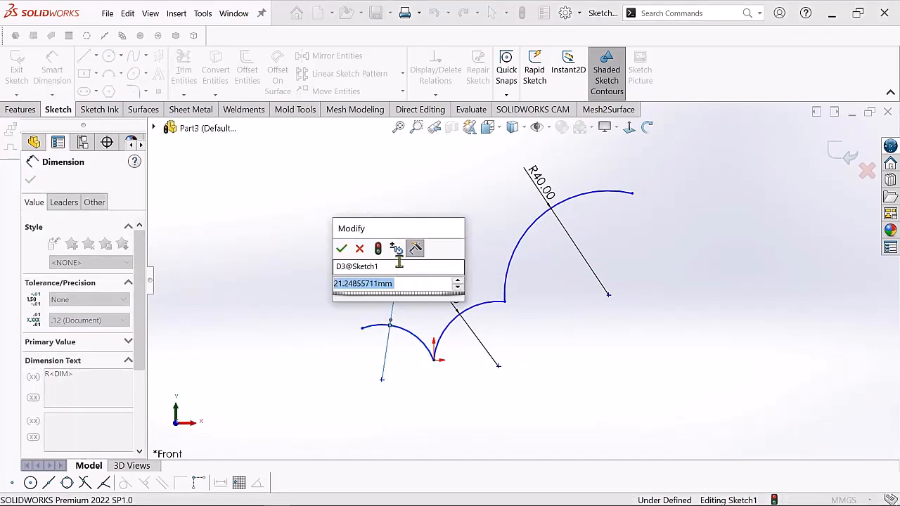
pyautogui.write('50')
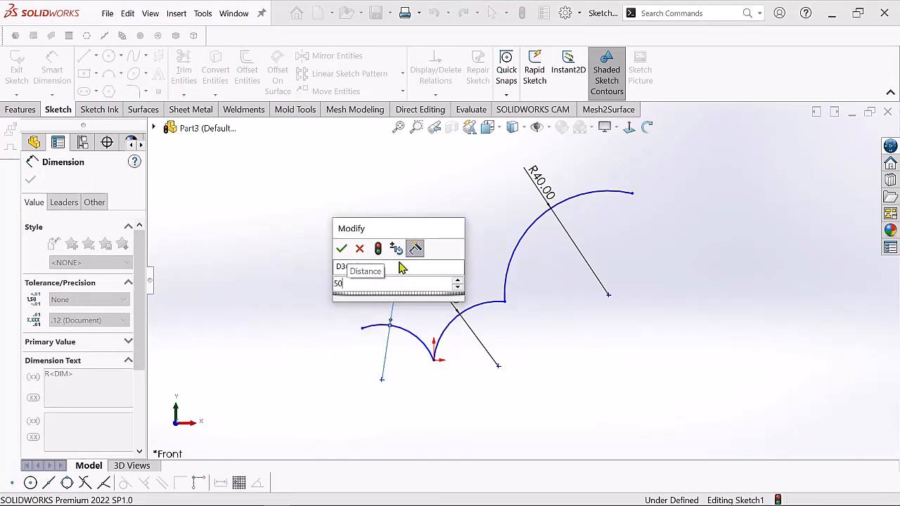
pyautogui.press('Return')
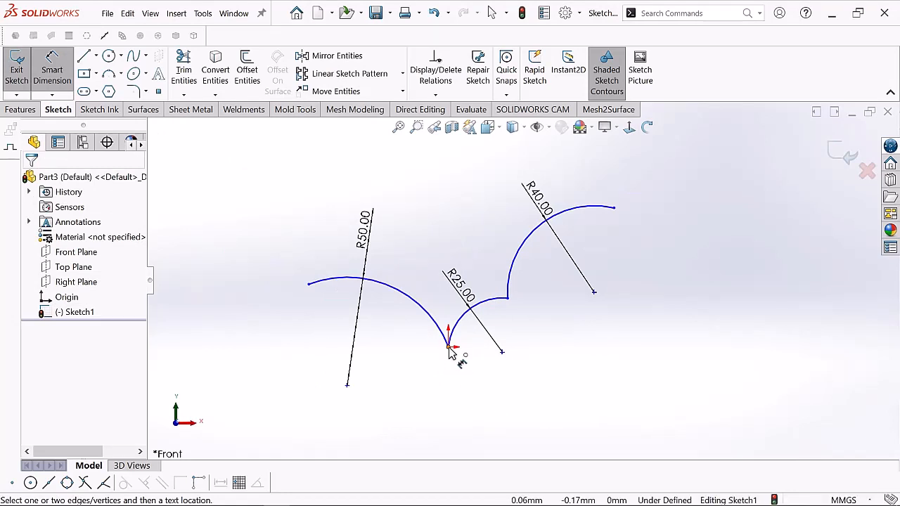
# - Dimension the horizontal distance from the origin to the joint between the R25 and R40 arcs as 27.13 mm
pyautogui.click(449, 349)
pyautogui.click(508, 300)
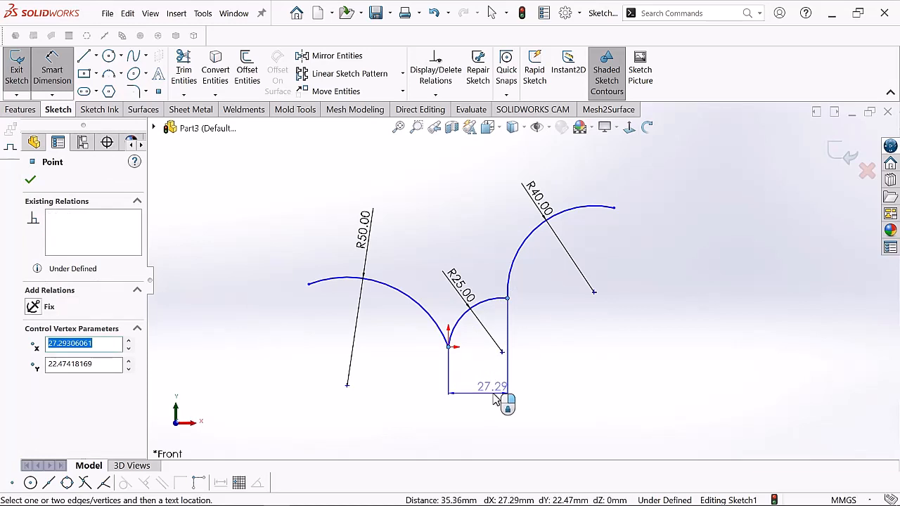
pyautogui.click(496, 399)
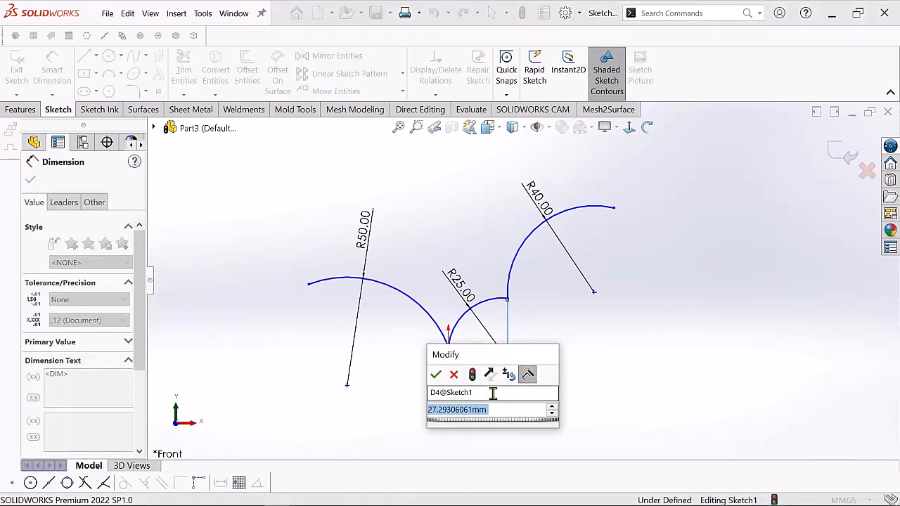
pyautogui.press('BackSpace')
pyautogui.write('27')
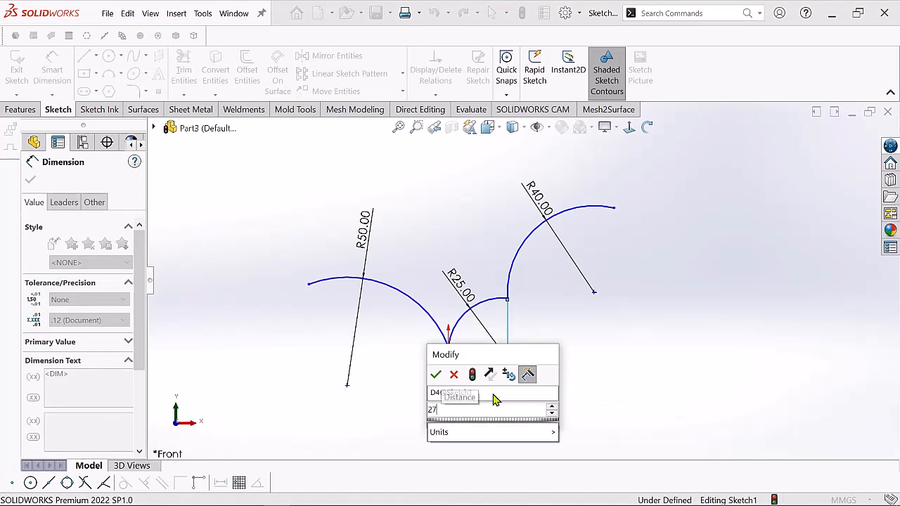
pyautogui.write('.13')
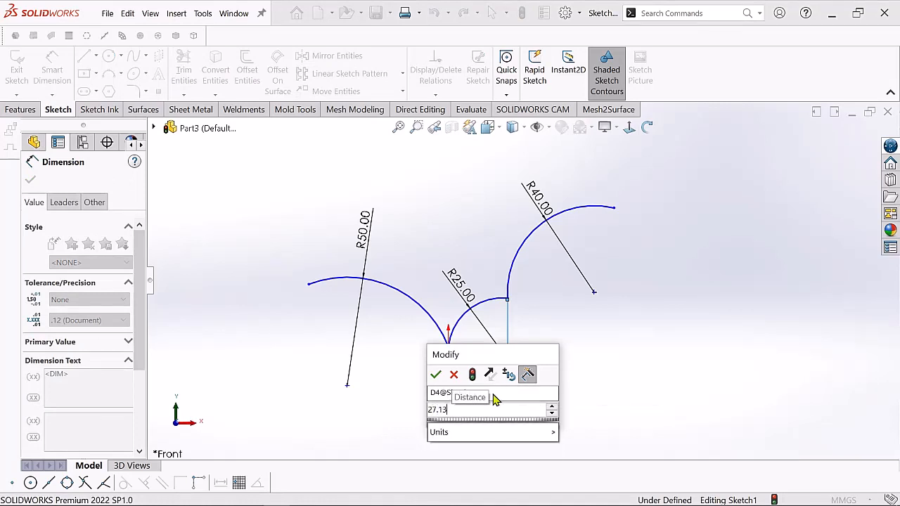
pyautogui.press('Return')
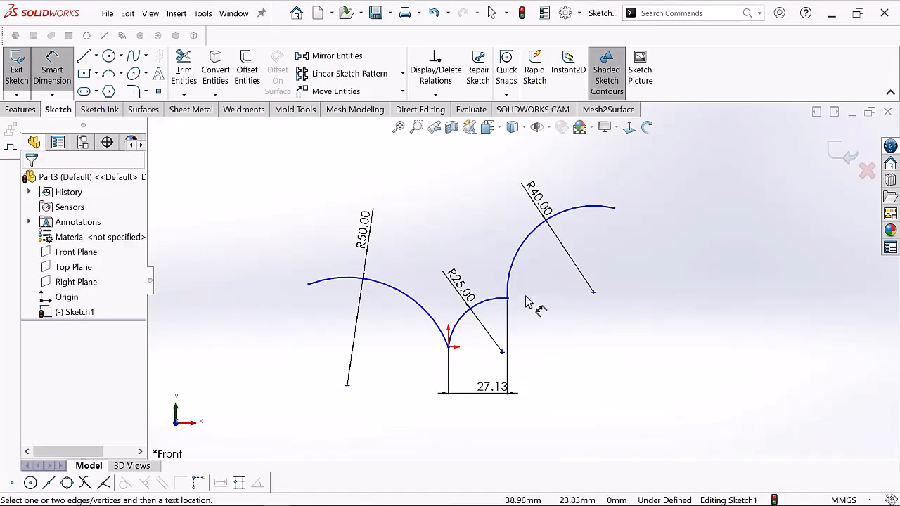
# - Dimension the horizontal distance between the two endpoints of the R40 arc as 38.87 mm
pyautogui.click(509, 305)
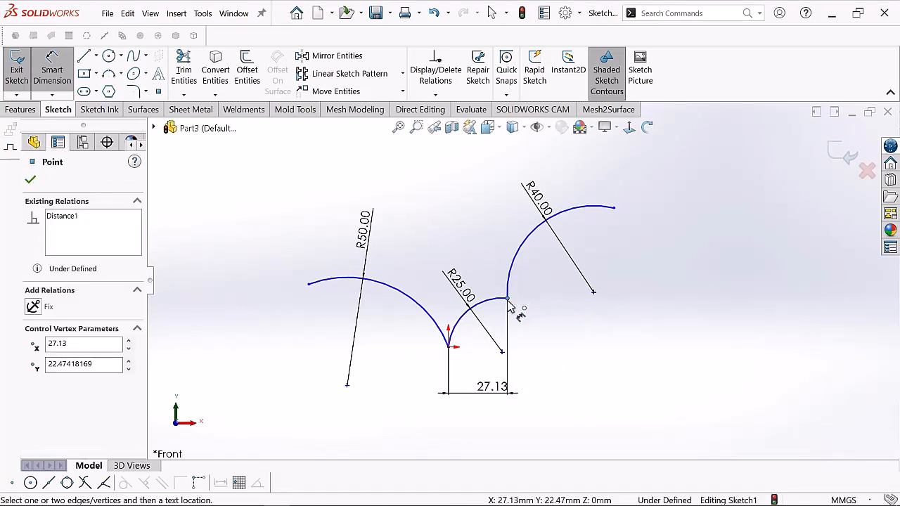
pyautogui.click(613, 208)
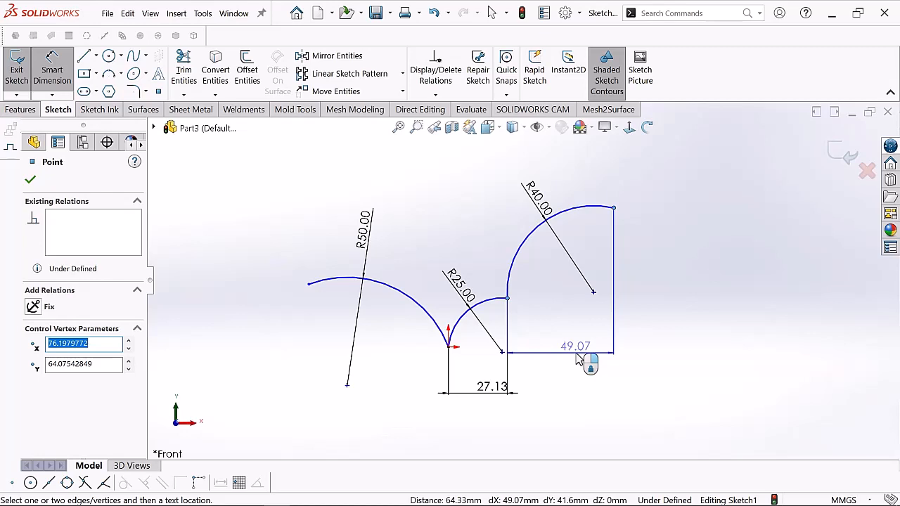
pyautogui.click(577, 358)
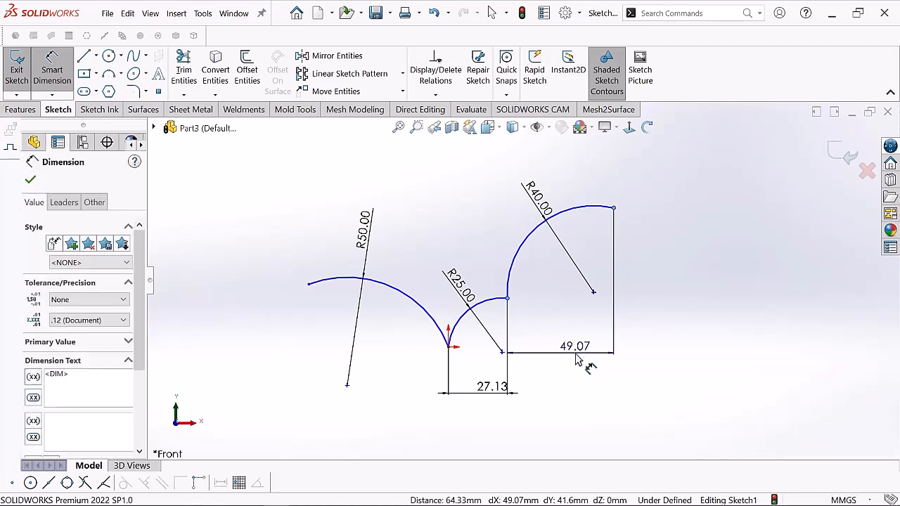
pyautogui.press('BackSpace')
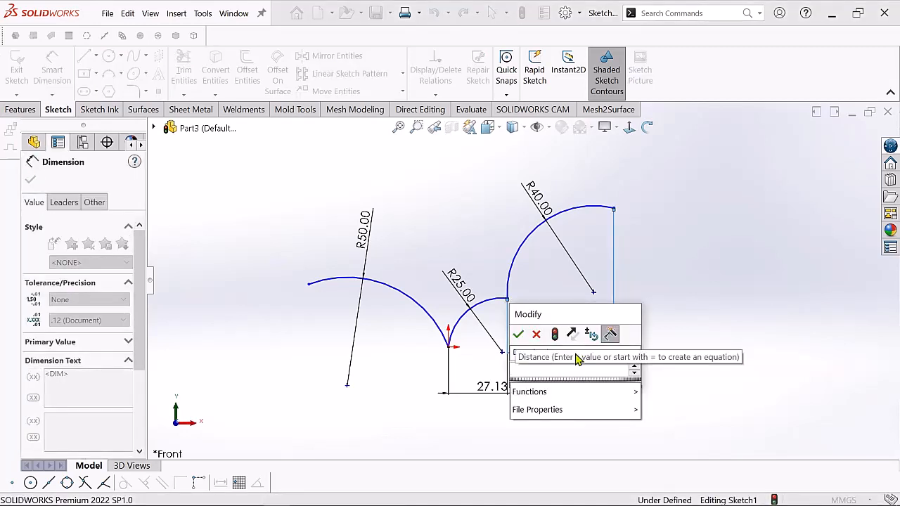
pyautogui.write('38.87')
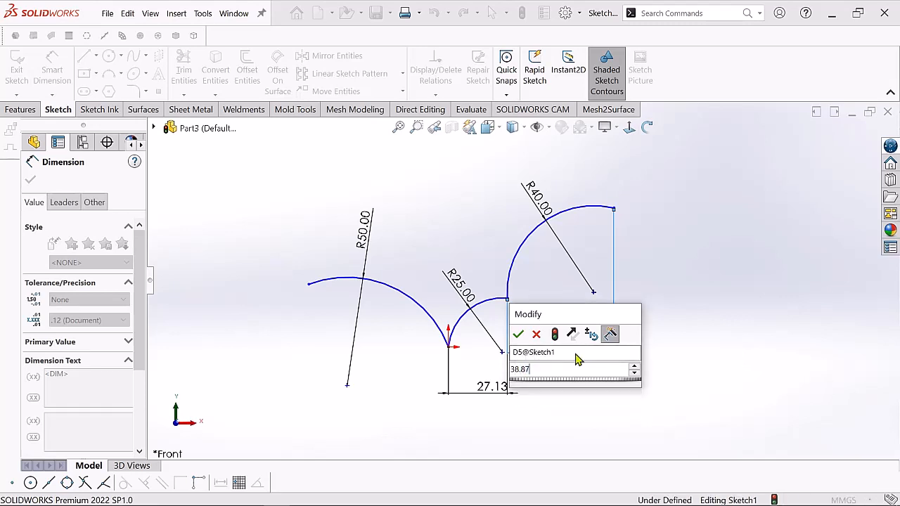
pyautogui.press('Return')
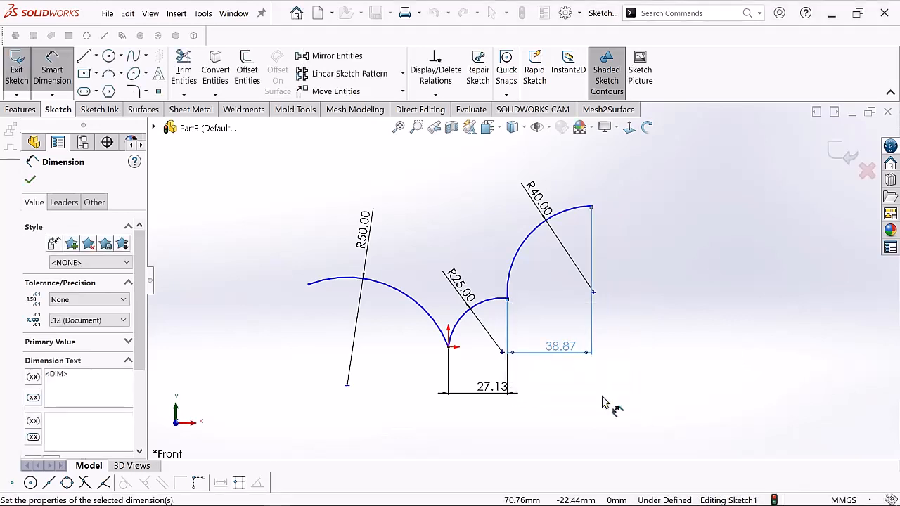
pyautogui.click(587, 408)
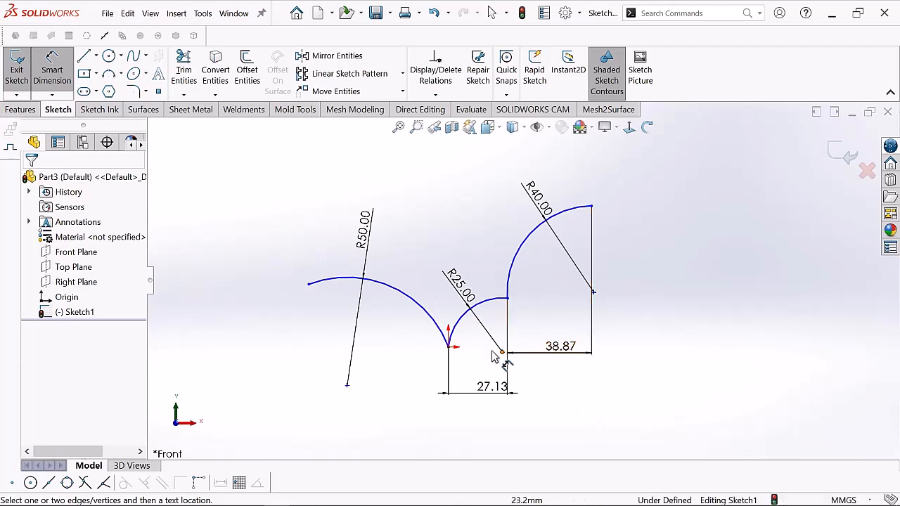
# - Dimension the vertical distance from the origin to the joint between the R25 and R40 arcs as 18.95 mm
pyautogui.click(449, 347)
pyautogui.click(507, 299)
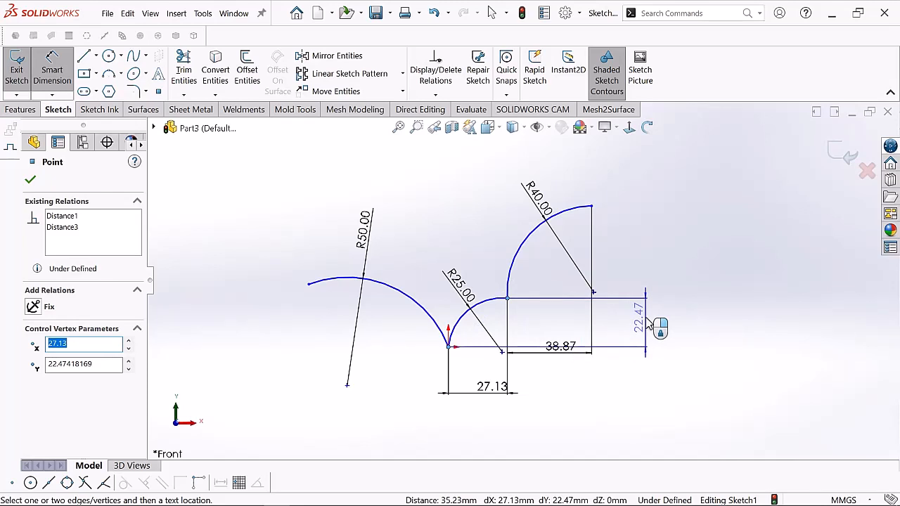
pyautogui.click(647, 320)
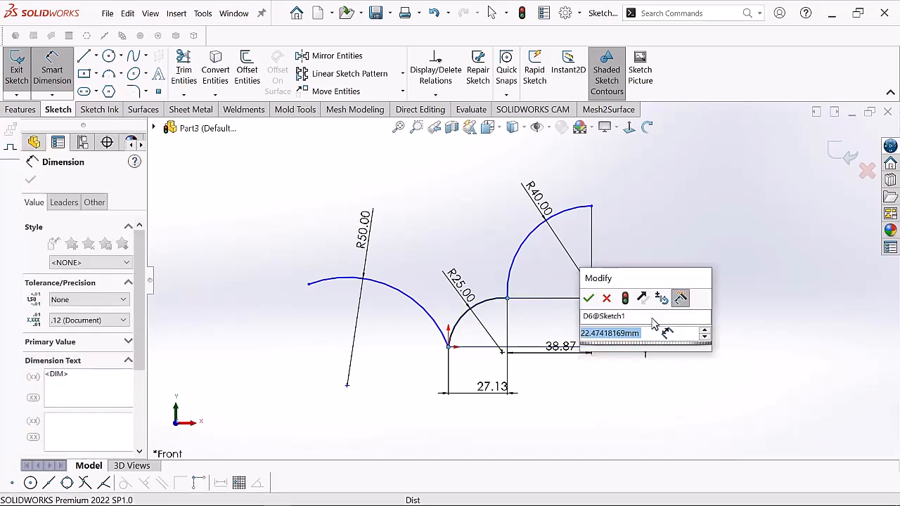
pyautogui.press('BackSpace')
pyautogui.write('1')
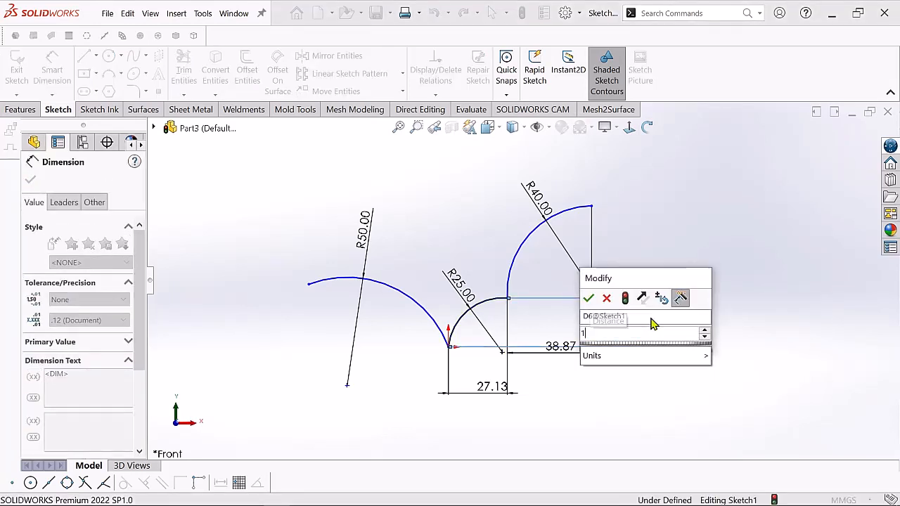
pyautogui.write('8.9')
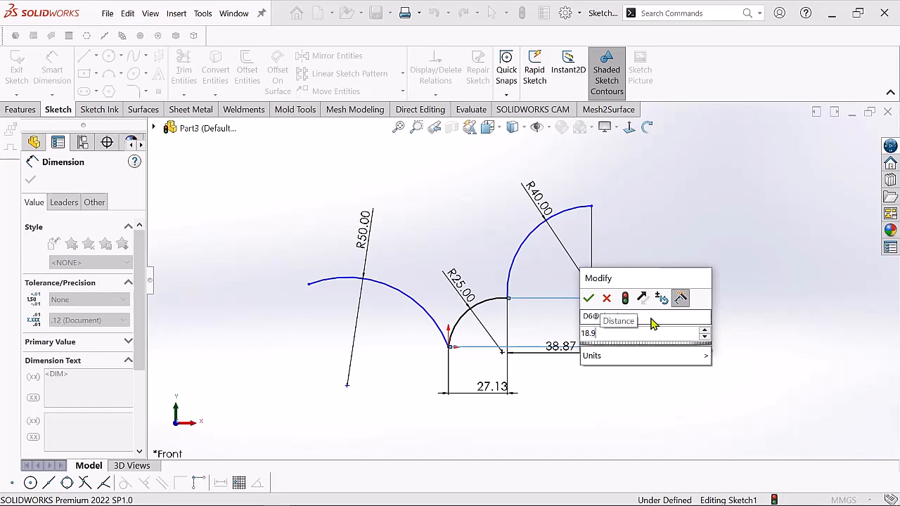
pyautogui.write('5')
pyautogui.press('Return')
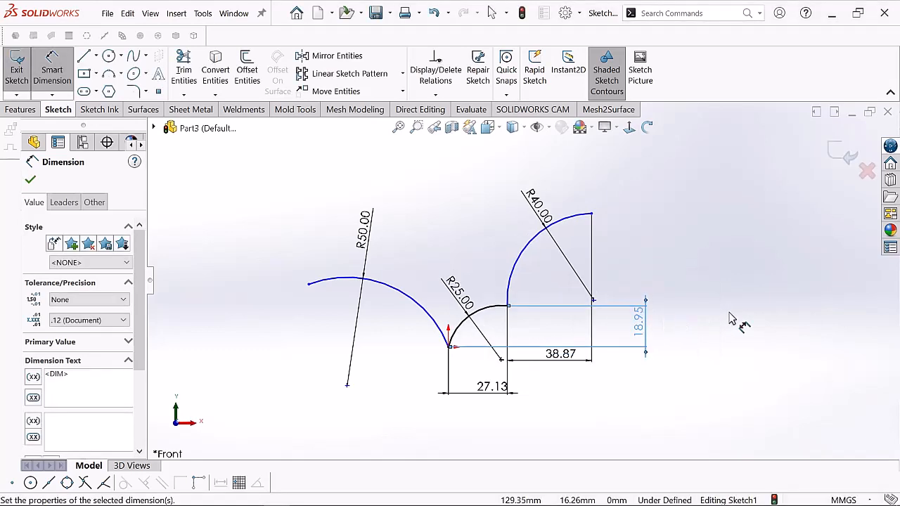
pyautogui.click(696, 285)
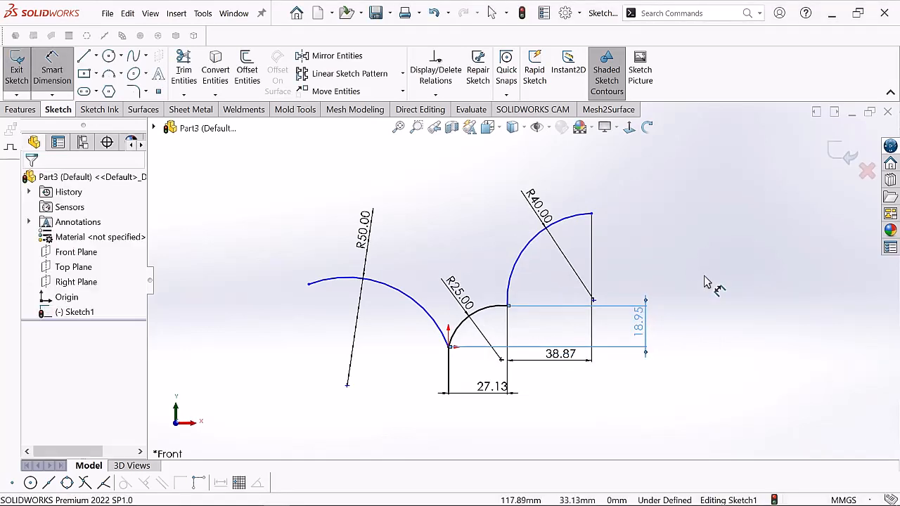
# - Dimension the vertical distance between the two endpoints of the R40 arc as 27.38 mm
pyautogui.click(507, 306)
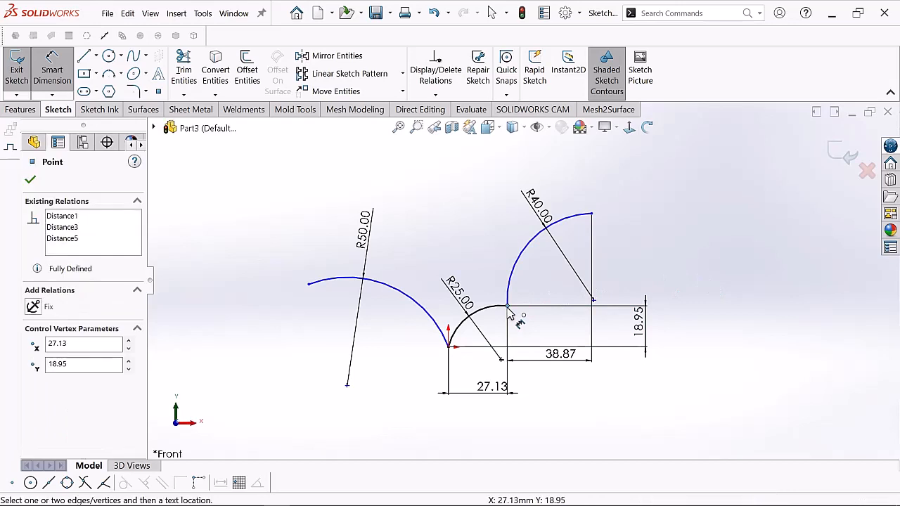
pyautogui.click(591, 214)
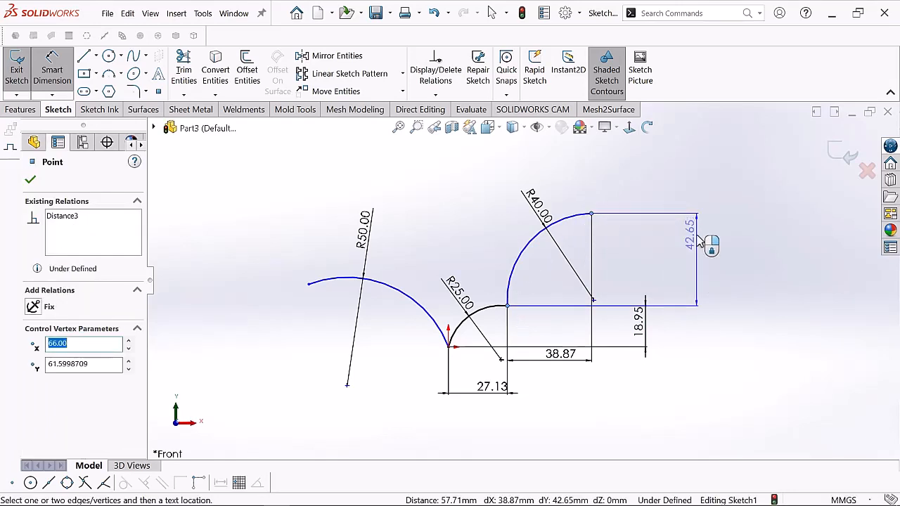
pyautogui.click(699, 242)
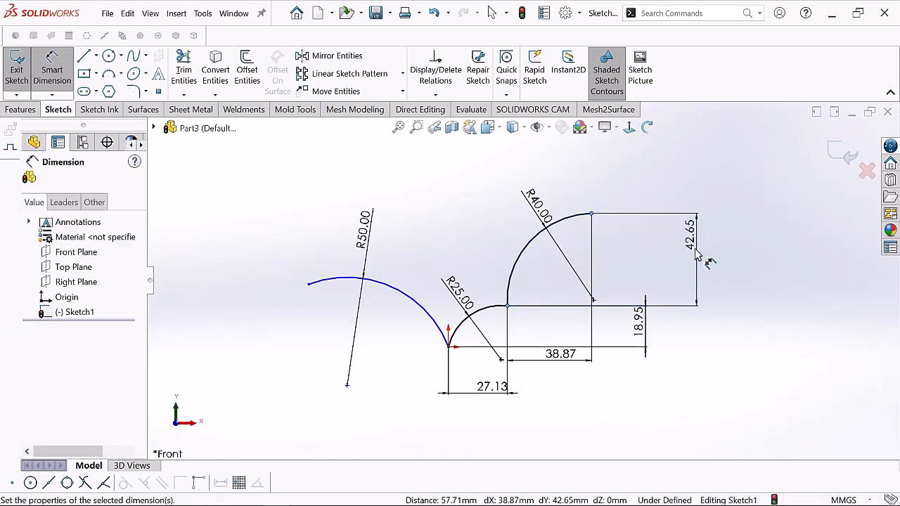
pyautogui.press('BackSpace')
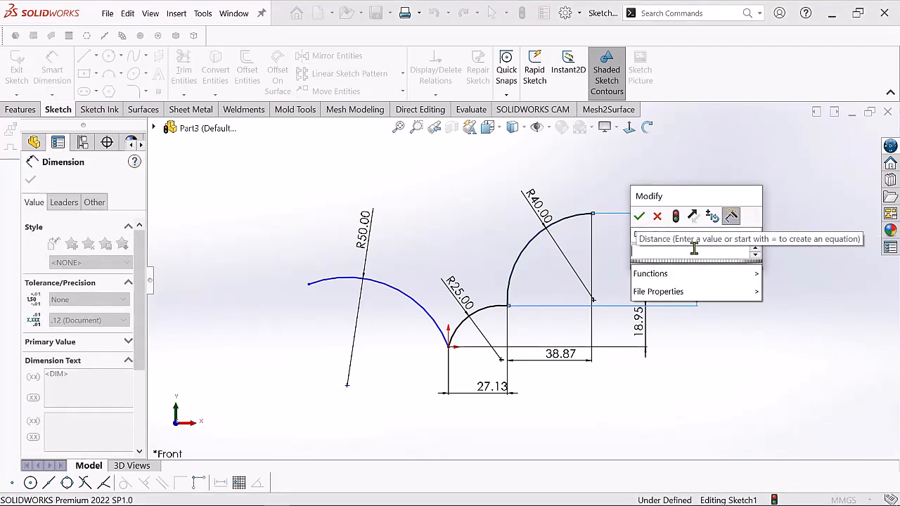
pyautogui.write('27.')
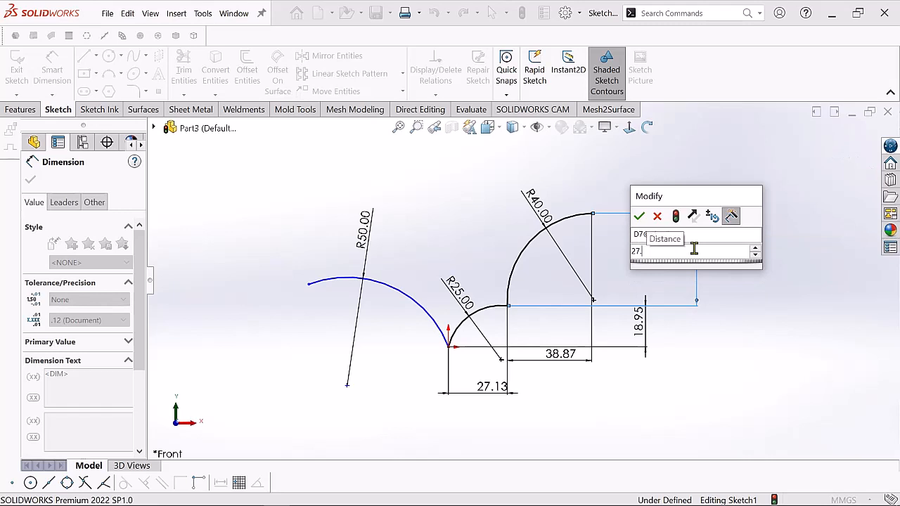
pyautogui.write('38')
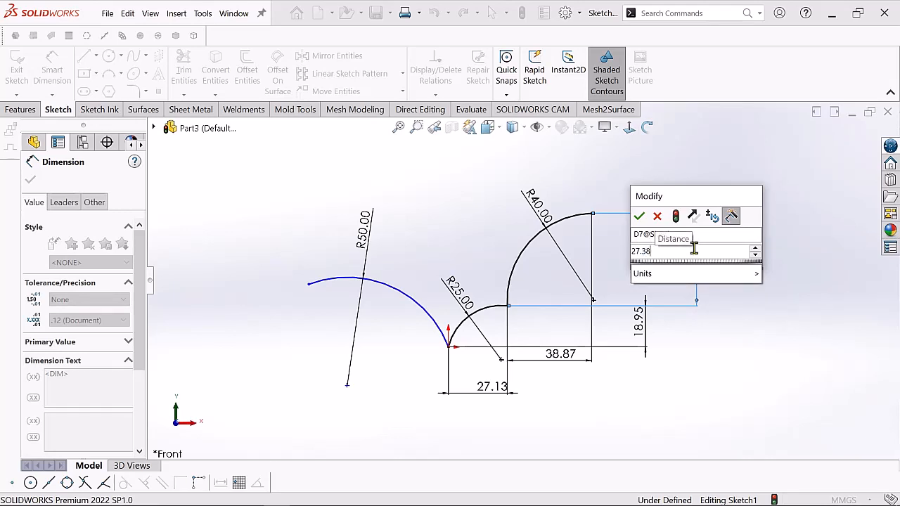
pyautogui.press('Return')
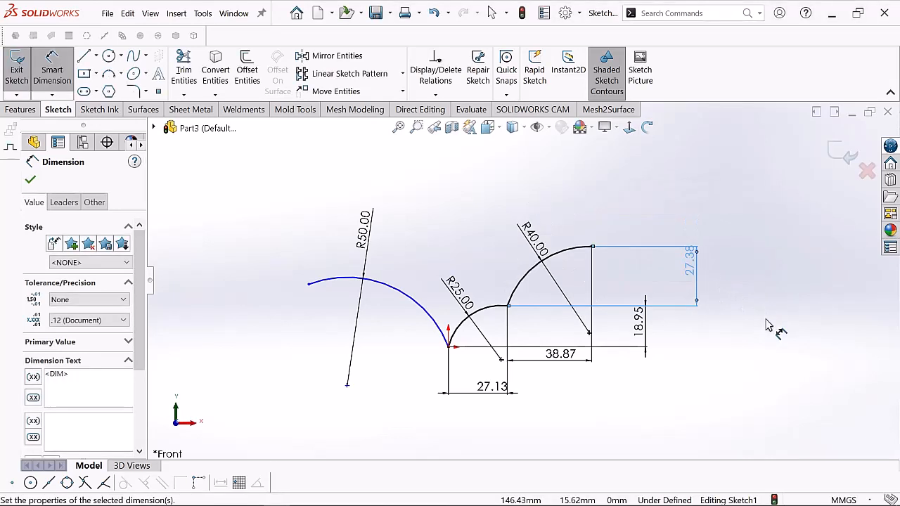
# - Dimension the horizontal distance from the R50 arc's free endpoint to the origin as 29.77 mm
pyautogui.scroll(1, 562, 284)
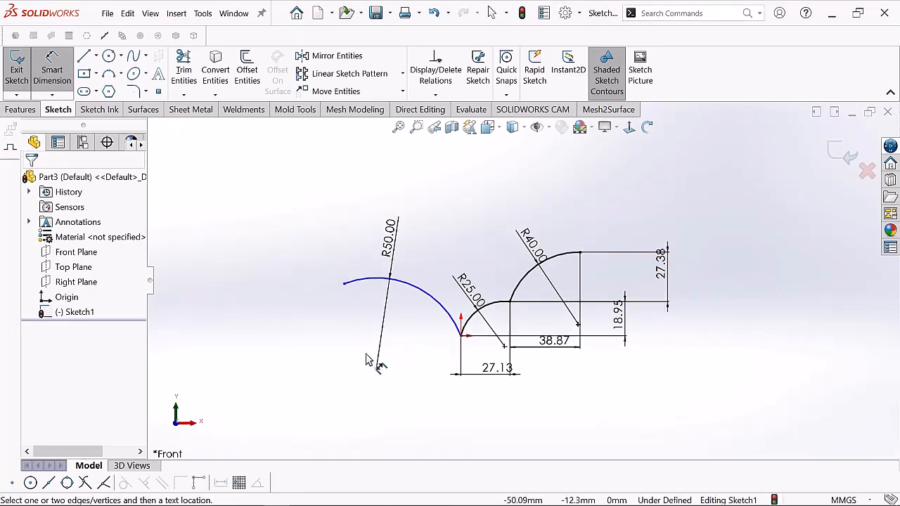
pyautogui.click(344, 284)
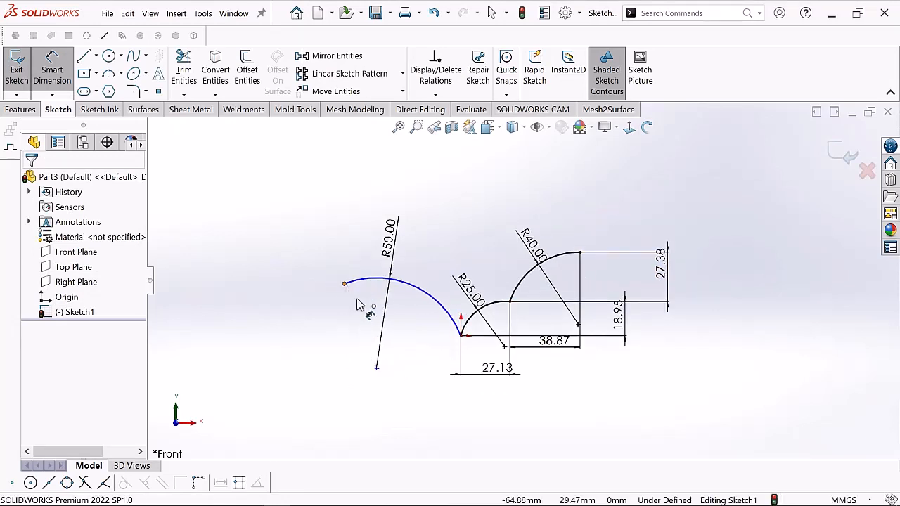
pyautogui.click(461, 336)
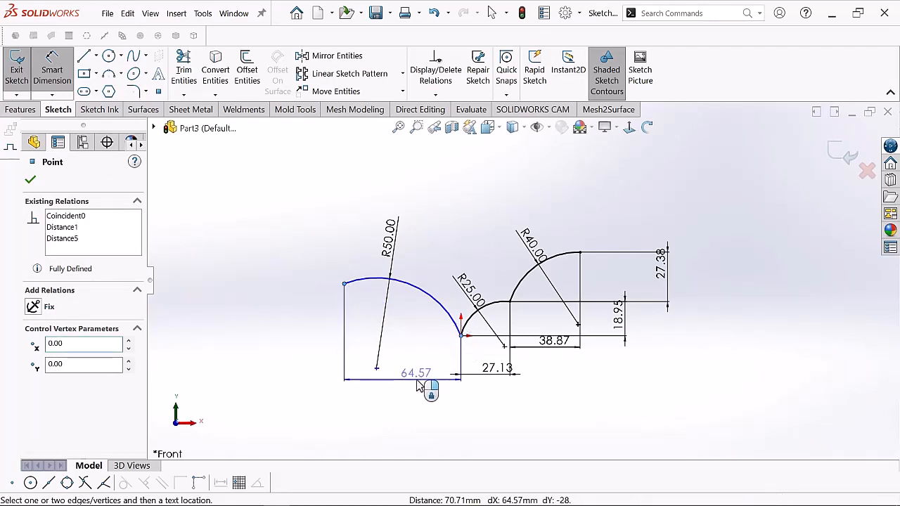
pyautogui.click(416, 384)
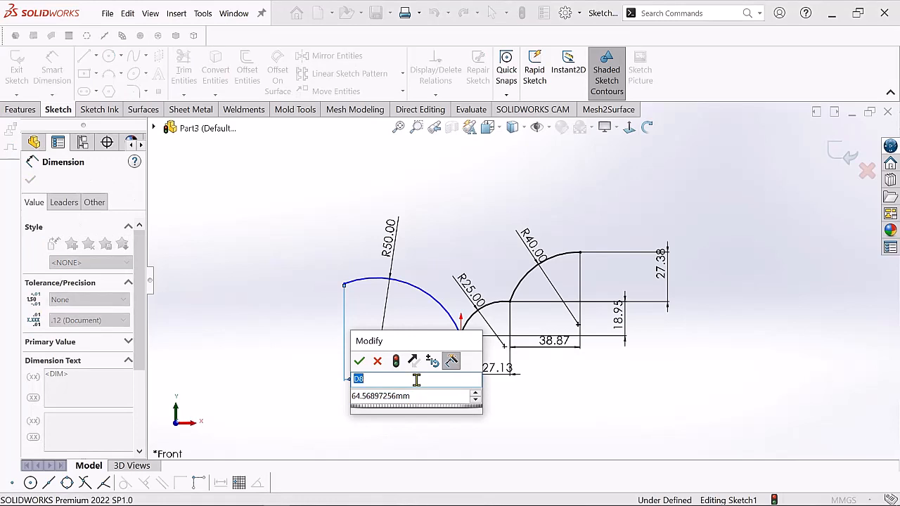
pyautogui.click(419, 396)
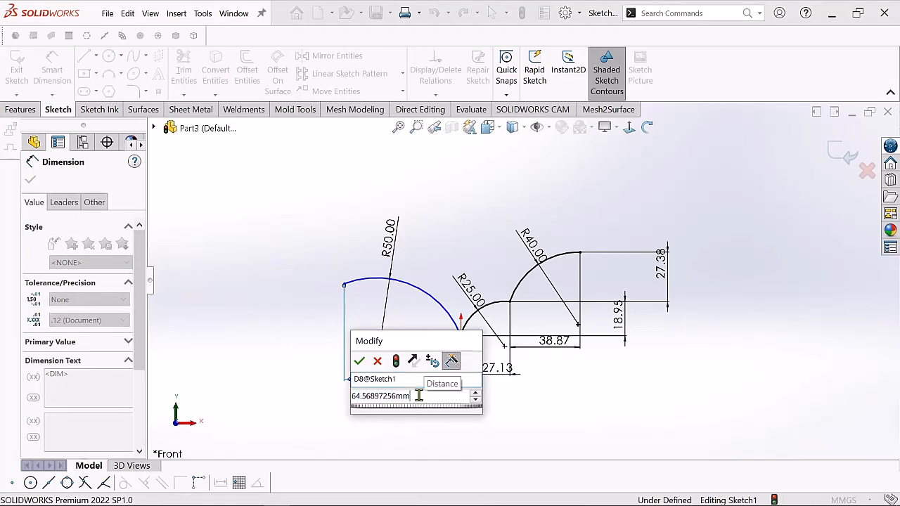
pyautogui.write('=')
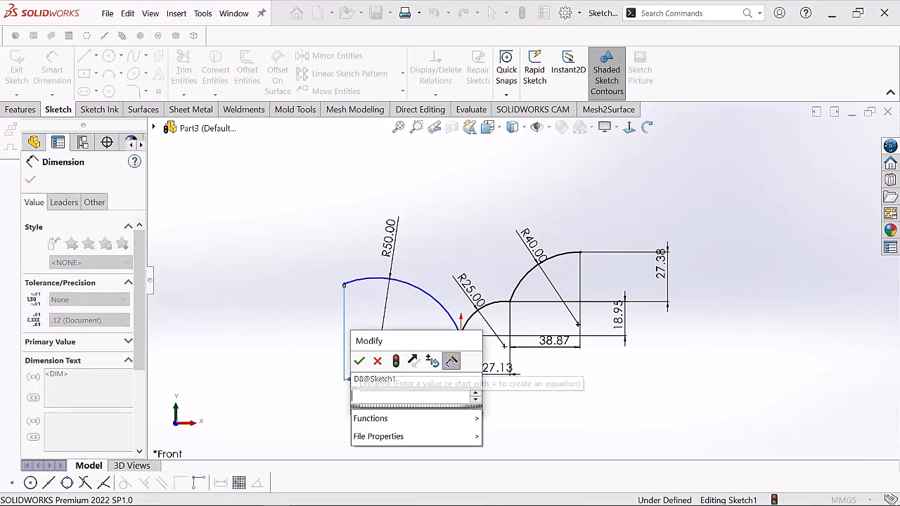
pyautogui.press('BackSpace')
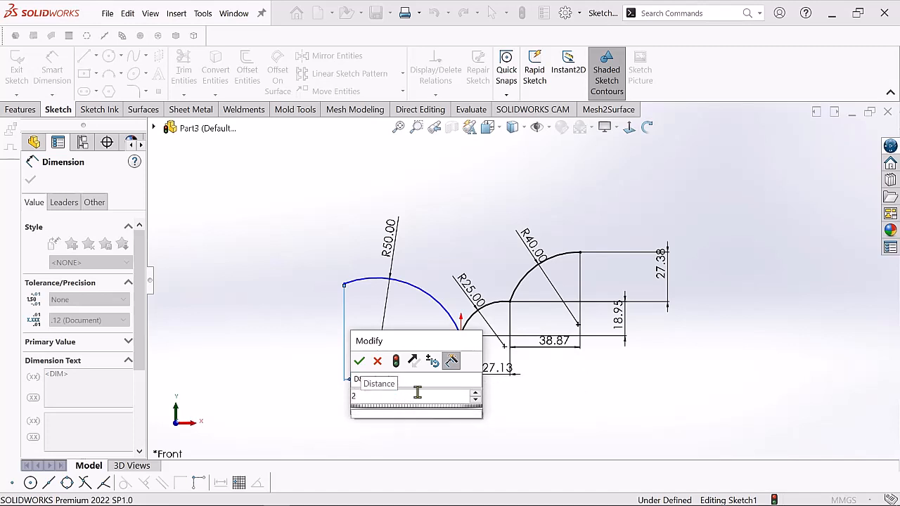
pyautogui.write('29.775')
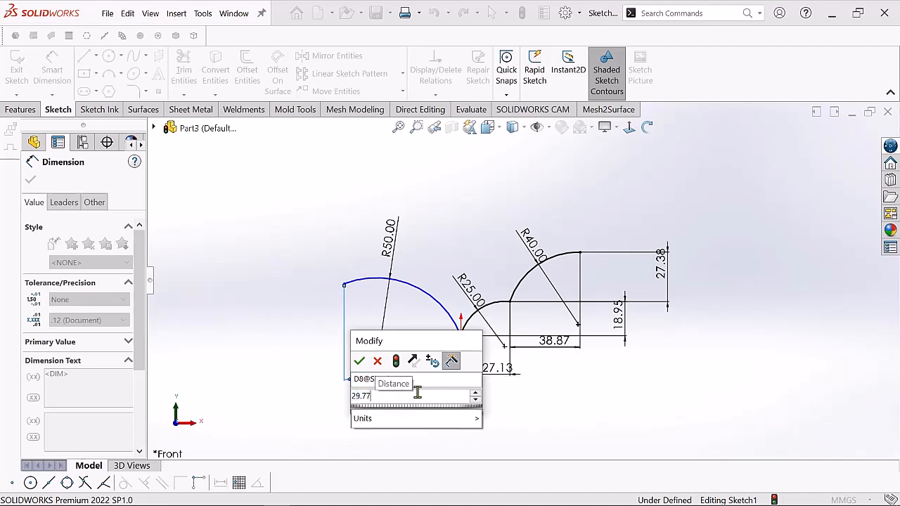
pyautogui.press('Return')
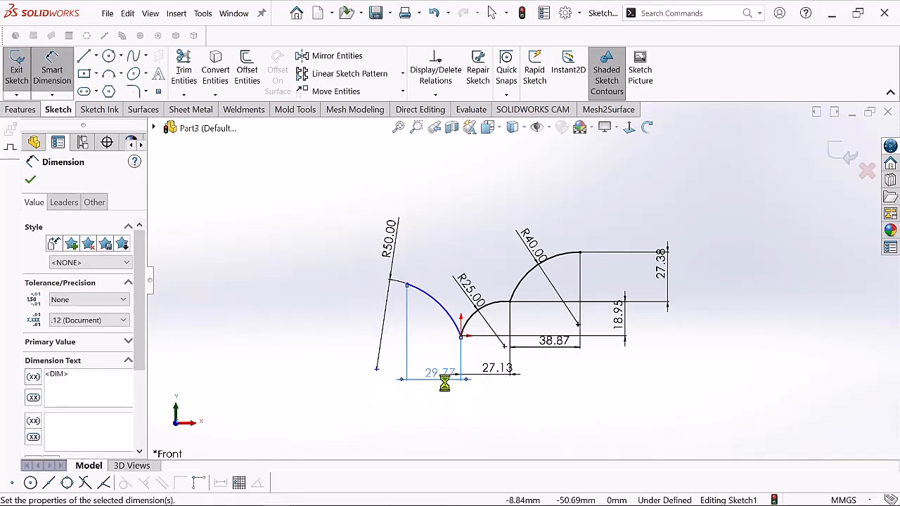
pyautogui.click(457, 425)
# - Dimension the vertical distance from the origin to the R50 arc's free endpoint as 17.57 mm and leave the dimension command
pyautogui.scroll(-2, 460, 366)
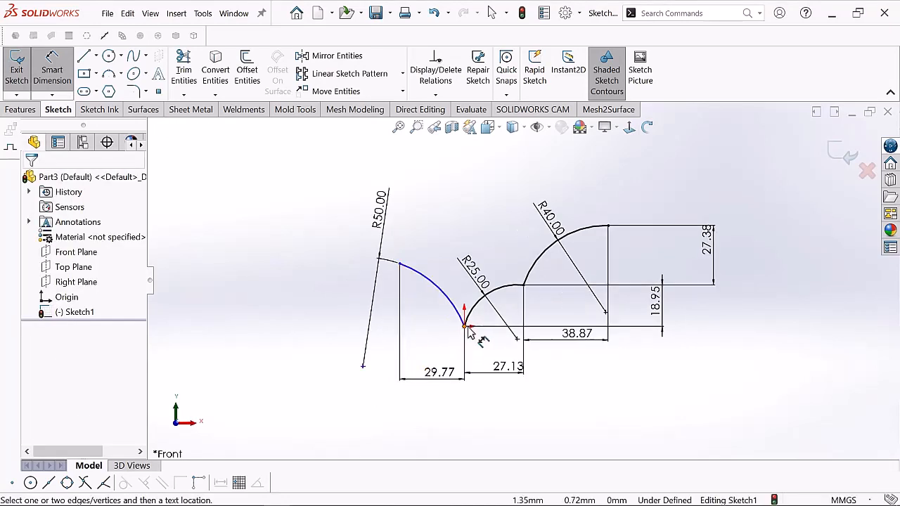
pyautogui.click(465, 327)
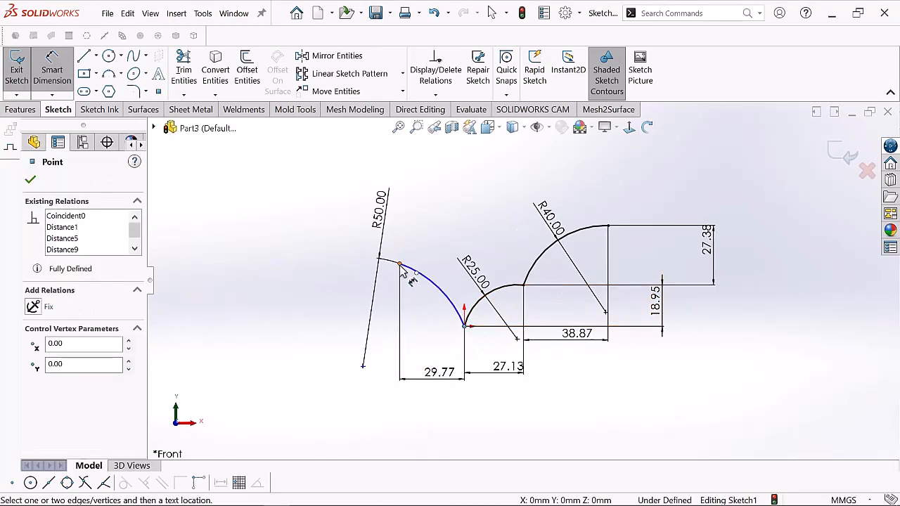
pyautogui.click(400, 265)
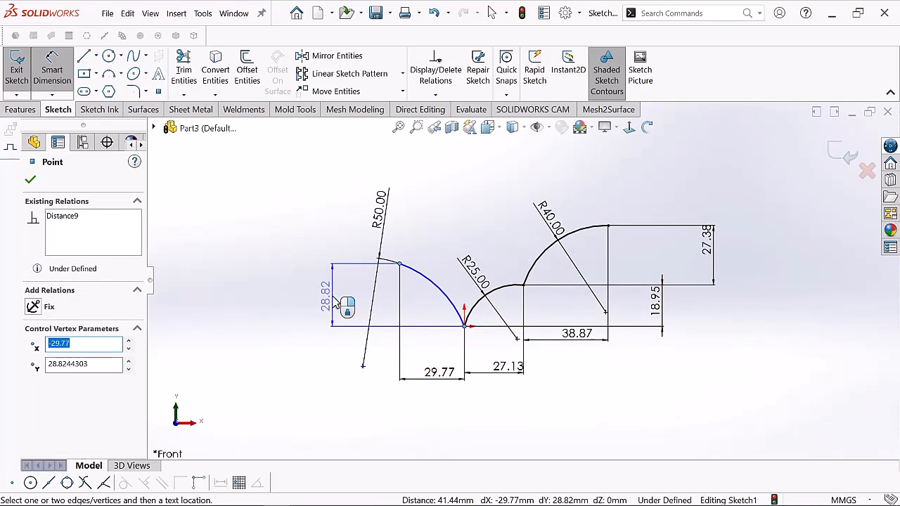
pyautogui.click(336, 301)
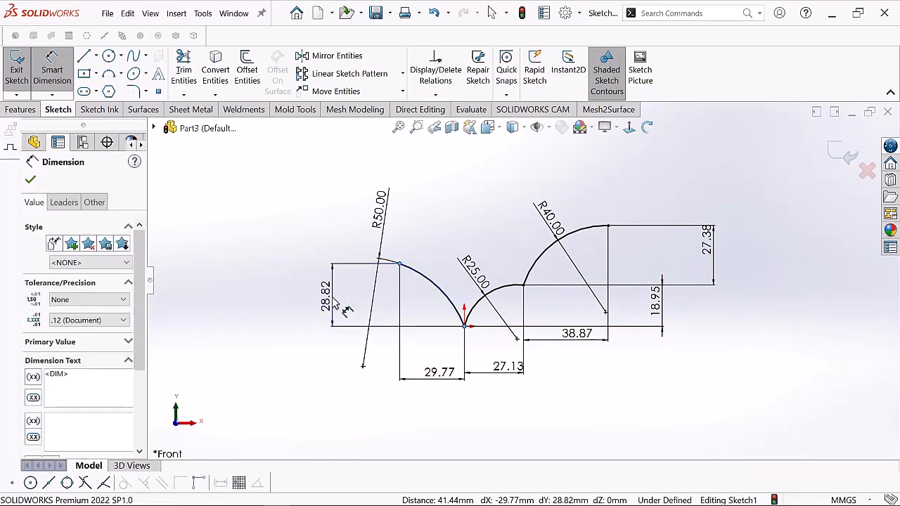
pyautogui.press('BackSpace')
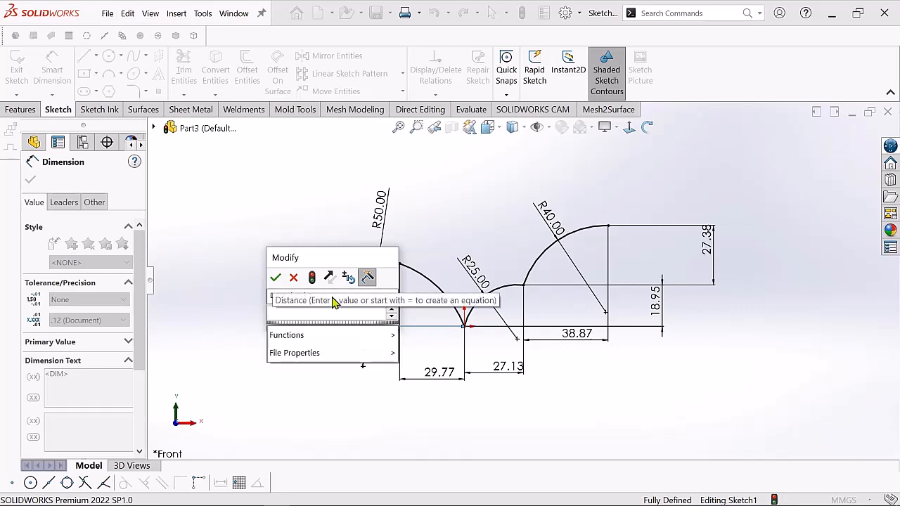
pyautogui.write('17.57')
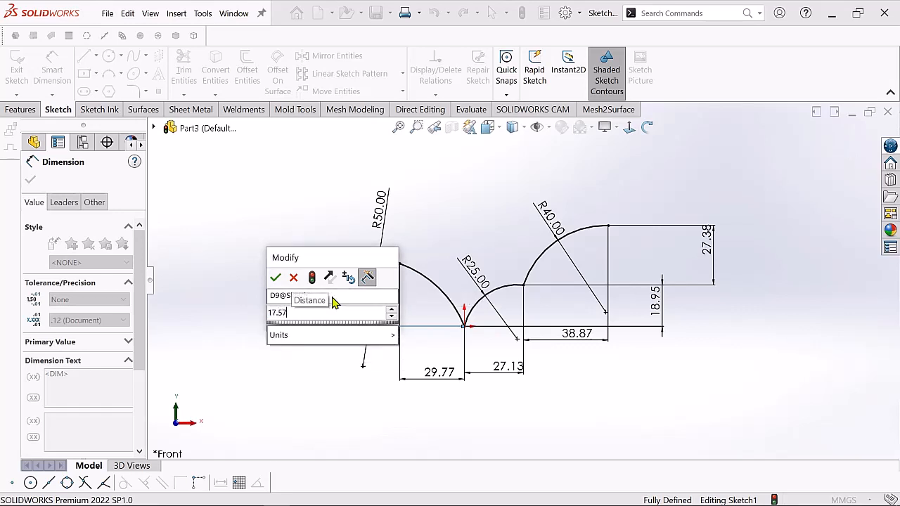
pyautogui.press('Return')
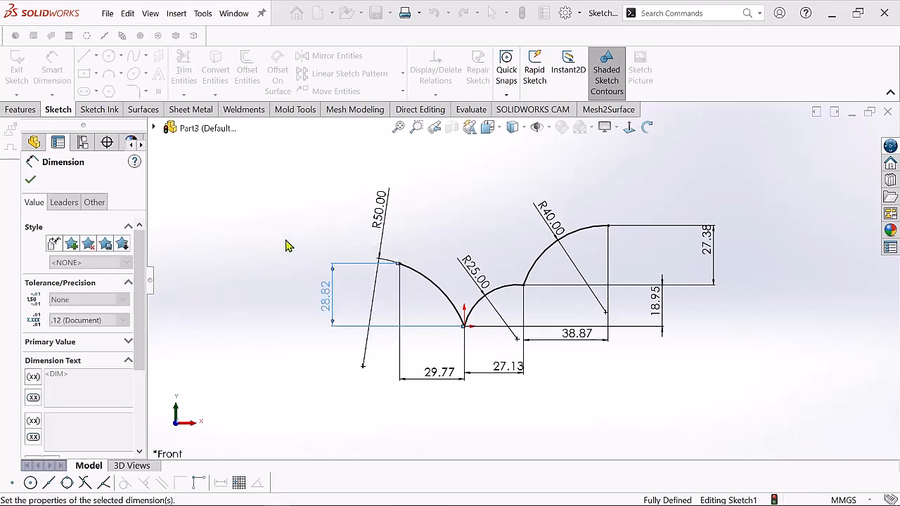
pyautogui.scroll(-2, 657, 252)
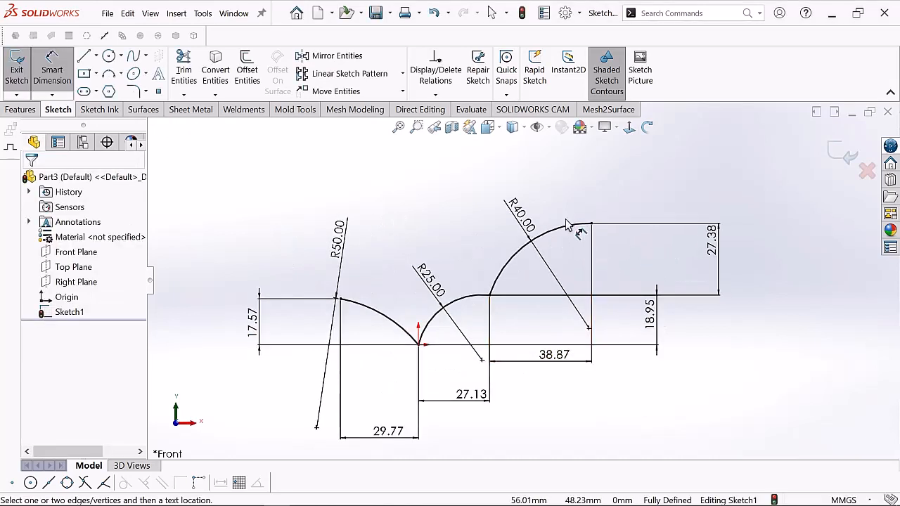
pyautogui.scroll(1, 531, 204)
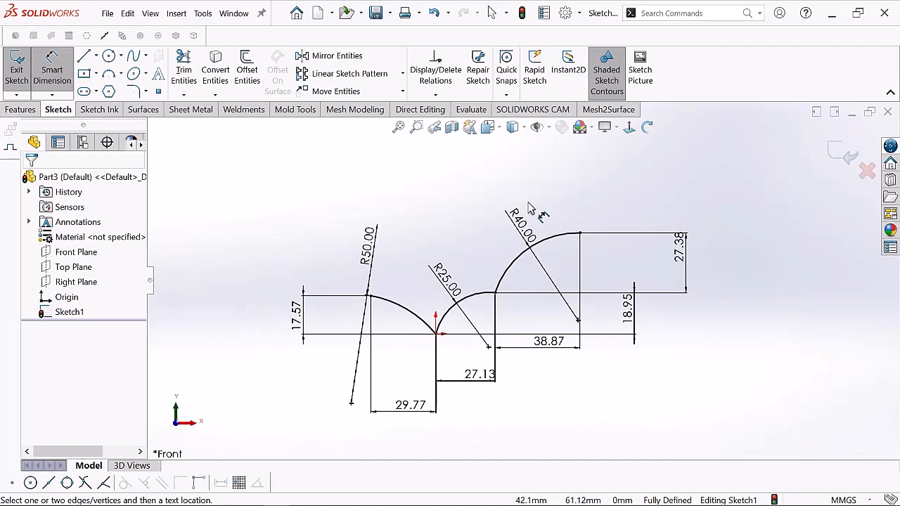
pyautogui.rightClick(194, 177)
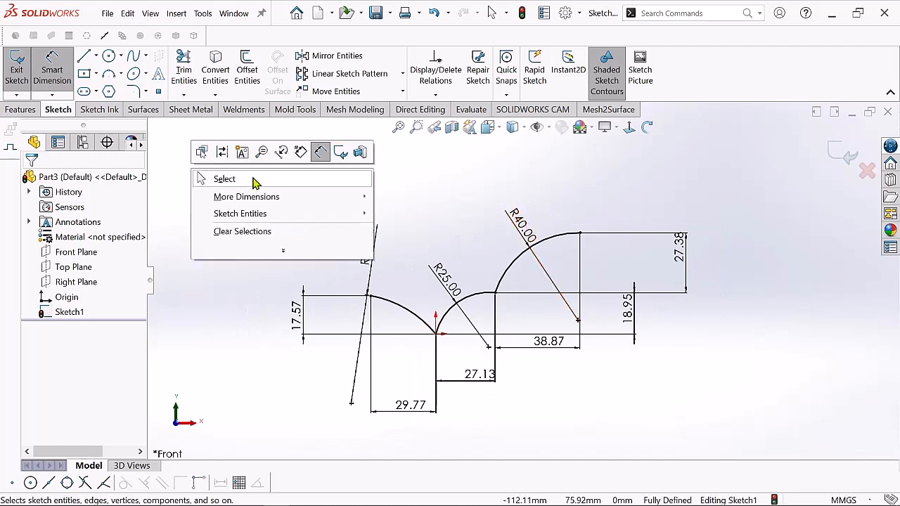
pyautogui.click(254, 182)
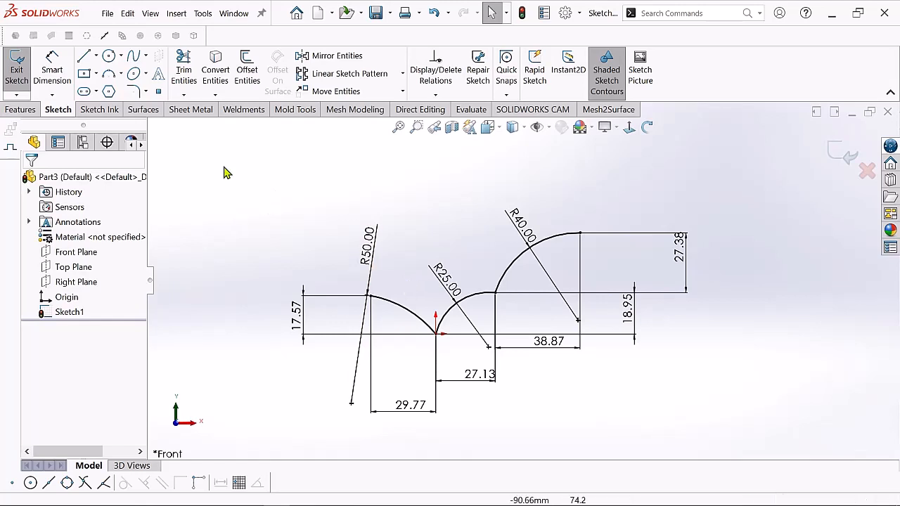
# - Sketch a three-point arc rising from the R50 arc's free endpoint, bulging outward, with about 48 mm radius and a 90° sweep
pyautogui.click(109, 76)
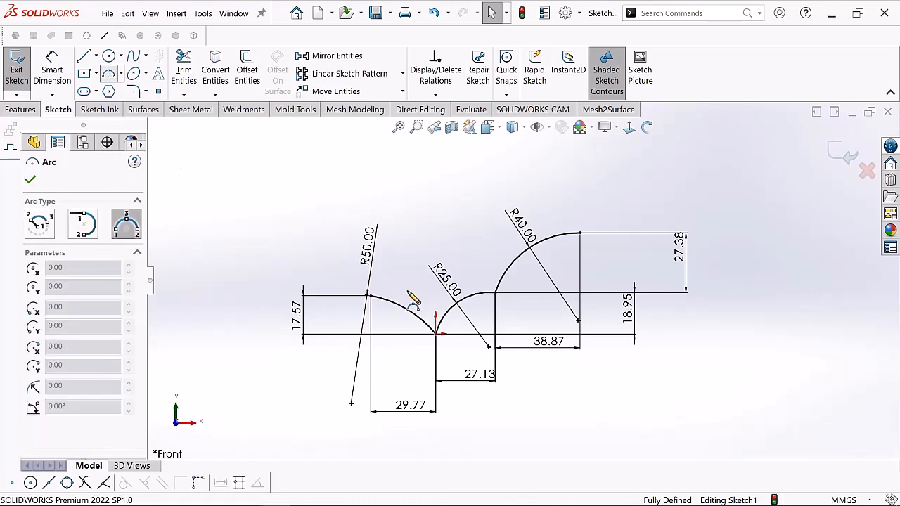
pyautogui.click(369, 296)
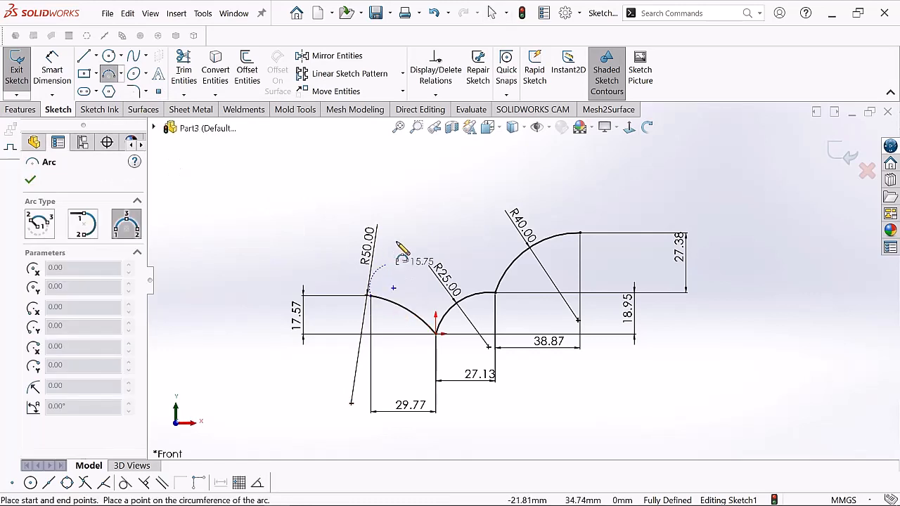
pyautogui.click(457, 175)
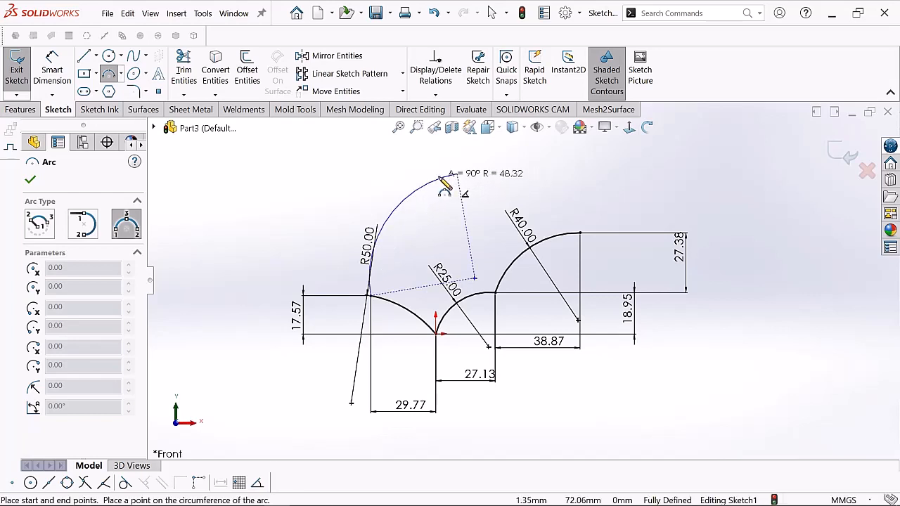
pyautogui.click(440, 178)
pyautogui.rightClick(444, 181)
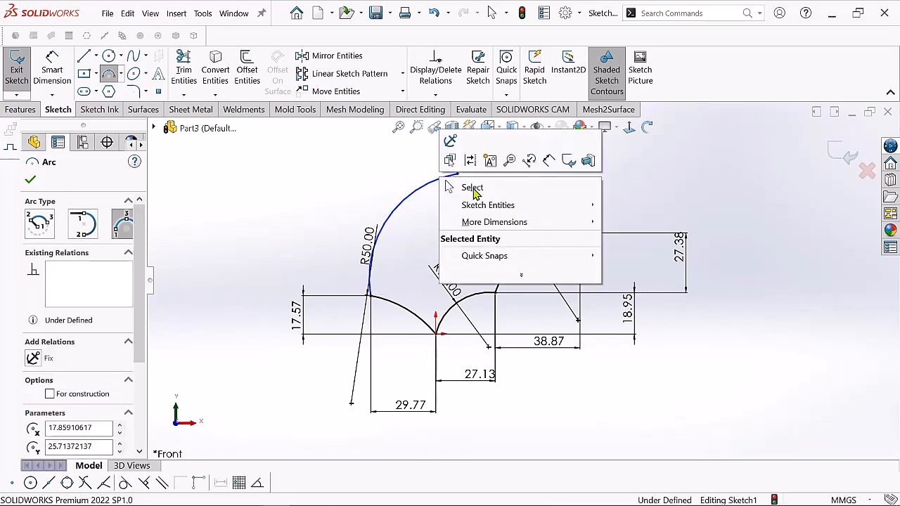
pyautogui.click(458, 186)
# - Sketch a horizontal line from the new arc's upper endpoint toward the R40 arc side, ending short of the R40 arc's upper endpoint
pyautogui.scroll(2, 569, 210)
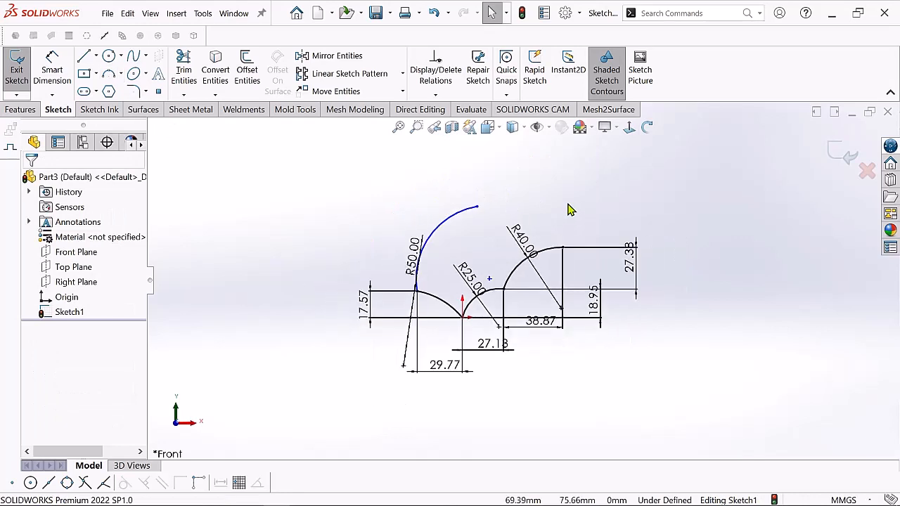
pyautogui.scroll(-2, 569, 209)
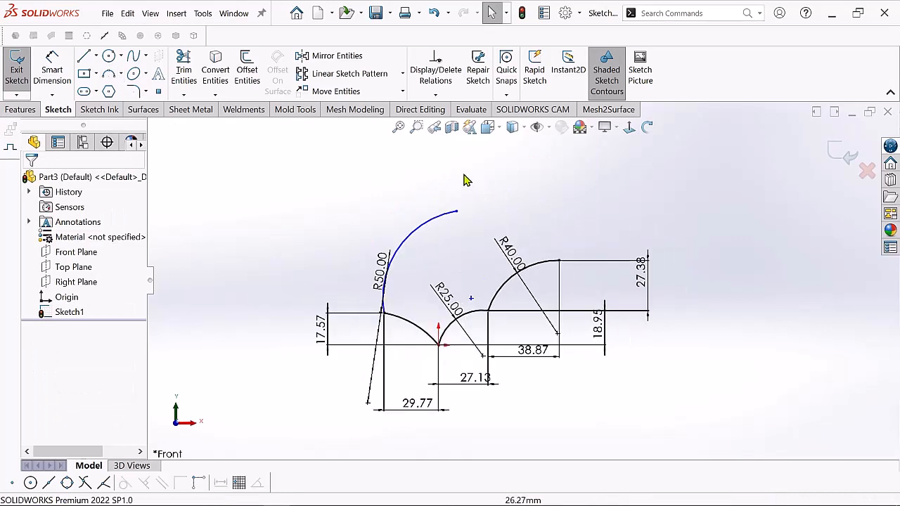
pyautogui.click(85, 56)
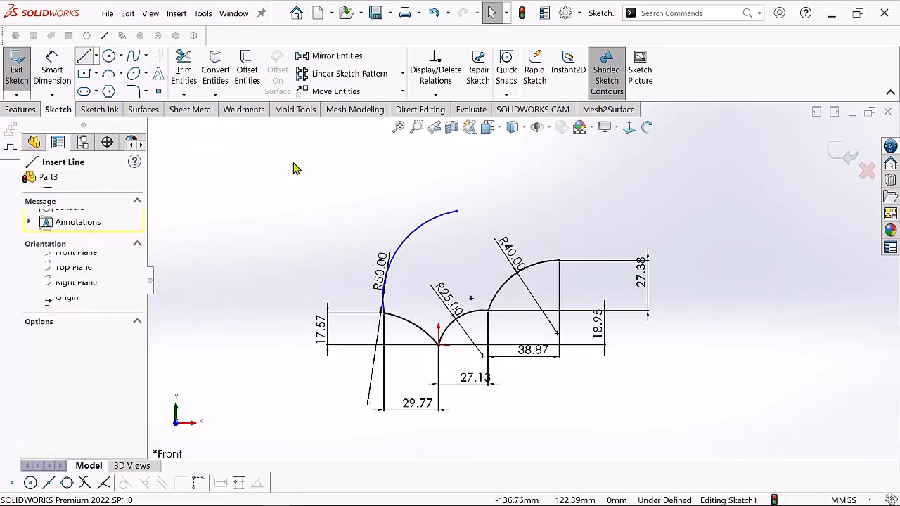
pyautogui.click(455, 212)
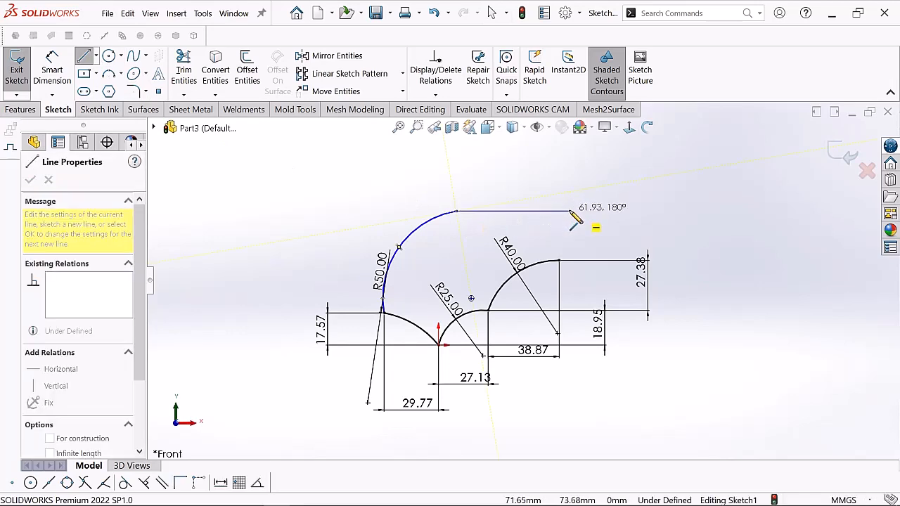
pyautogui.click(529, 210)
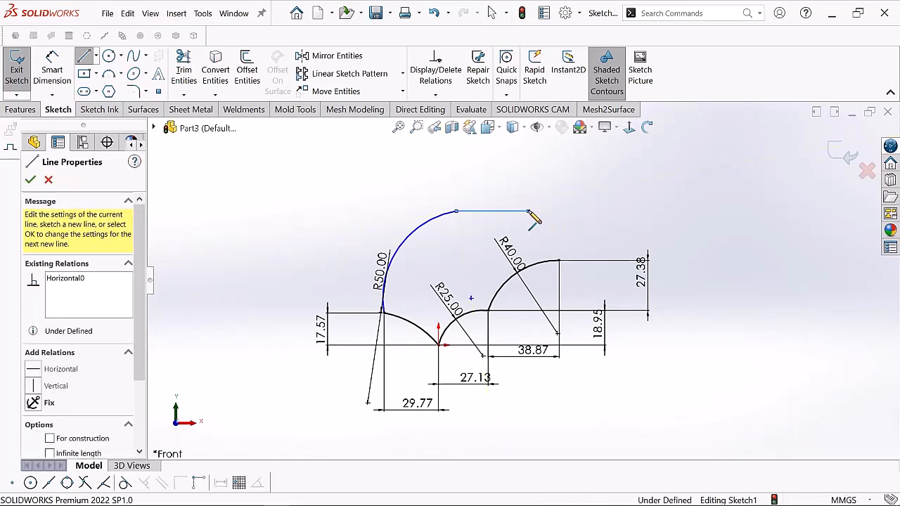
pyautogui.rightClick(538, 206)
pyautogui.click(552, 221)
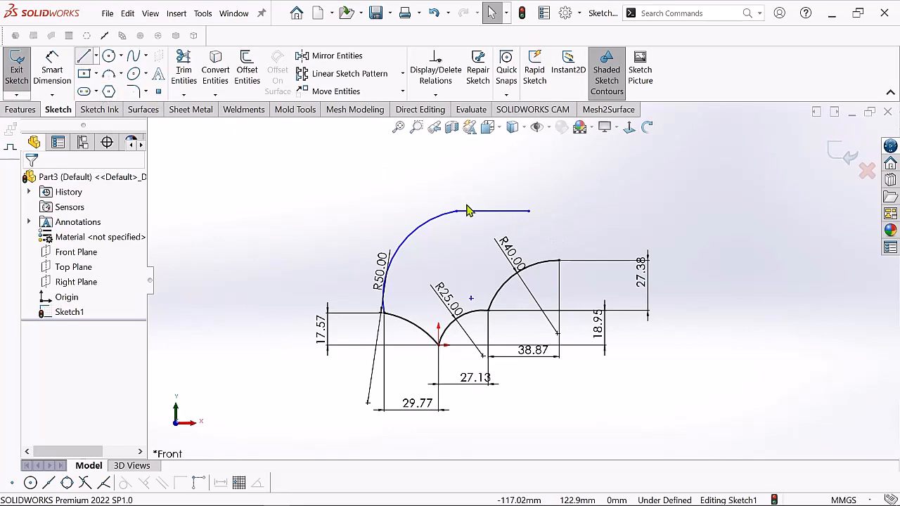
# - Close the profile with a slanted line from the horizontal line's free end to the R40 arc's upper endpoint
pyautogui.click(529, 211)
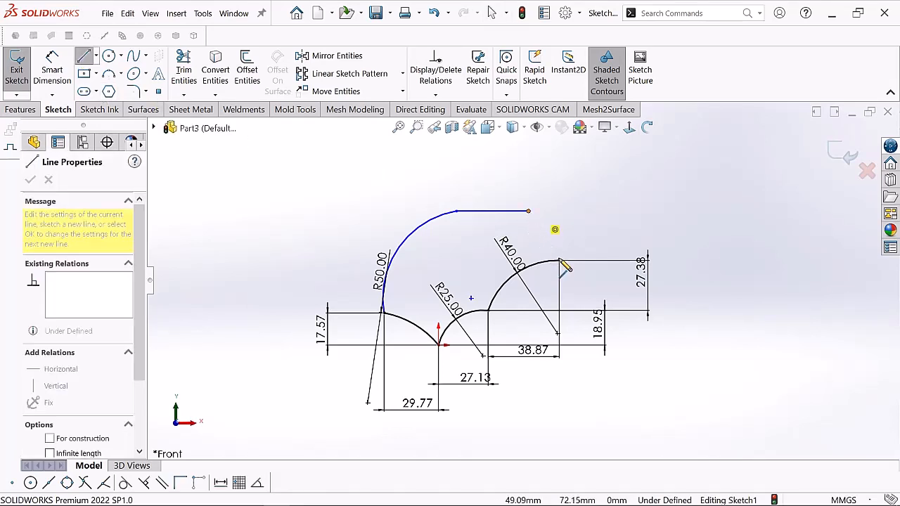
pyautogui.click(560, 261)
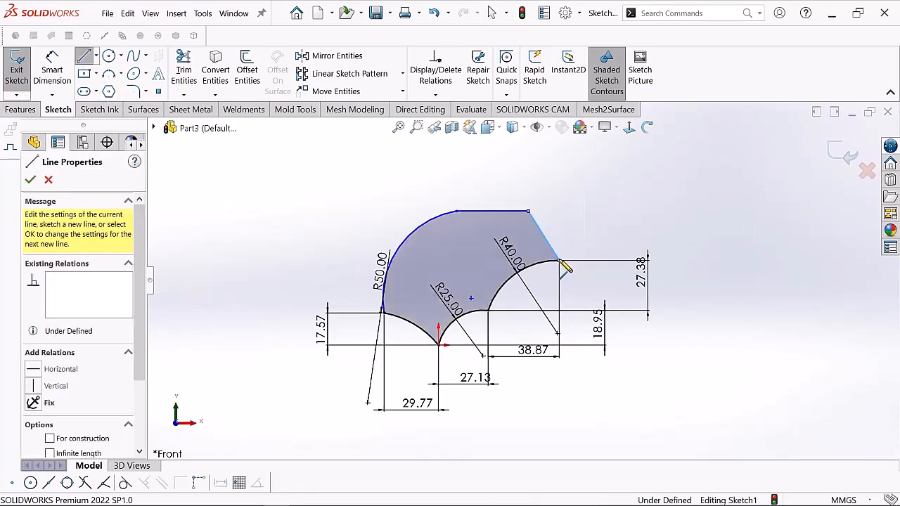
pyautogui.rightClick(583, 272)
pyautogui.click(589, 270)
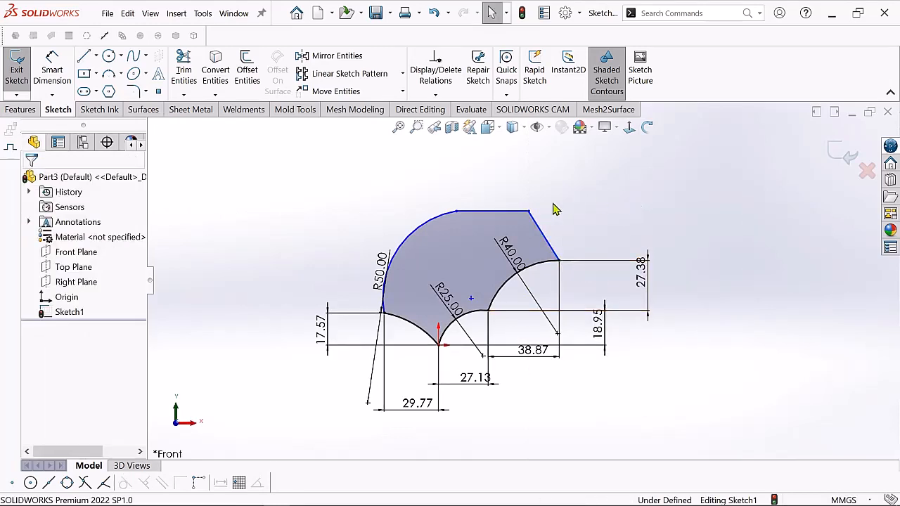
pyautogui.scroll(-4, 401, 309)
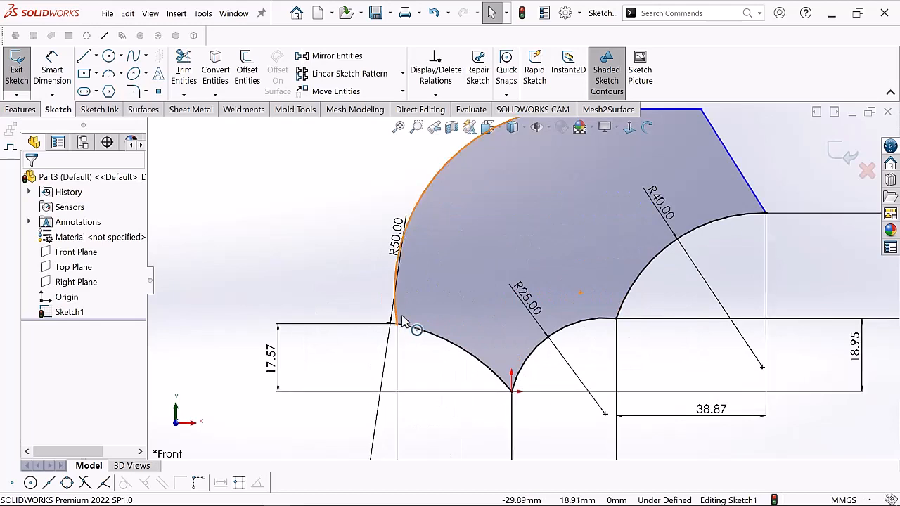
pyautogui.scroll(4, 689, 240)
pyautogui.scroll(-1, 689, 240)
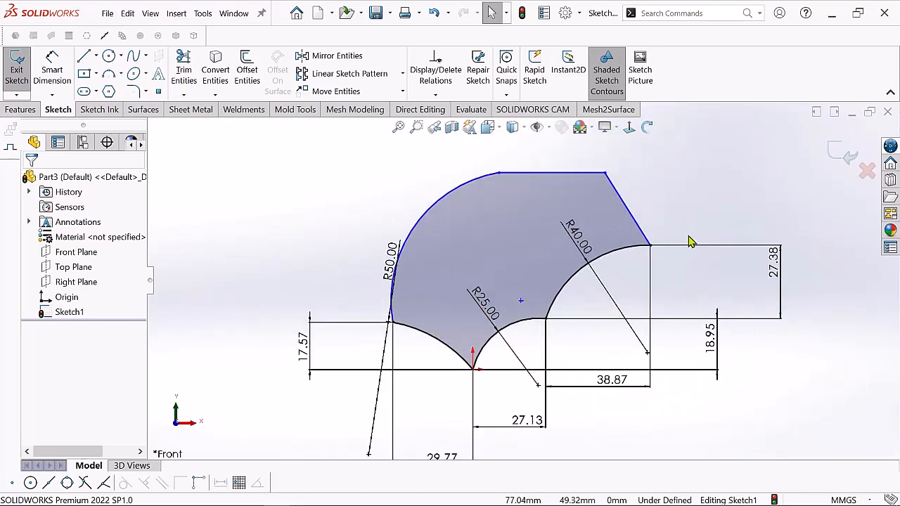
# - Dimension the vertical distance from the top horizontal line's arc-side endpoint to the junction of the R25 and R40 arcs as 45 mm
pyautogui.scroll(2, 689, 240)
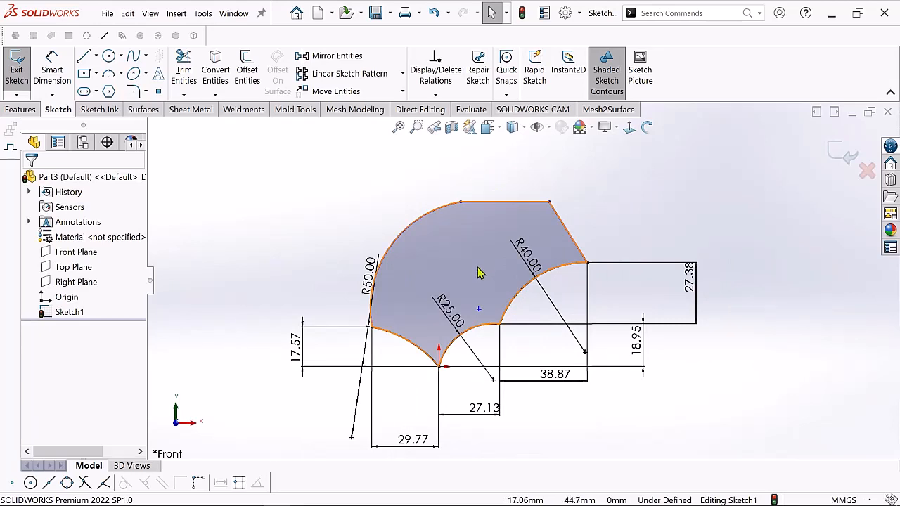
pyautogui.click(52, 71)
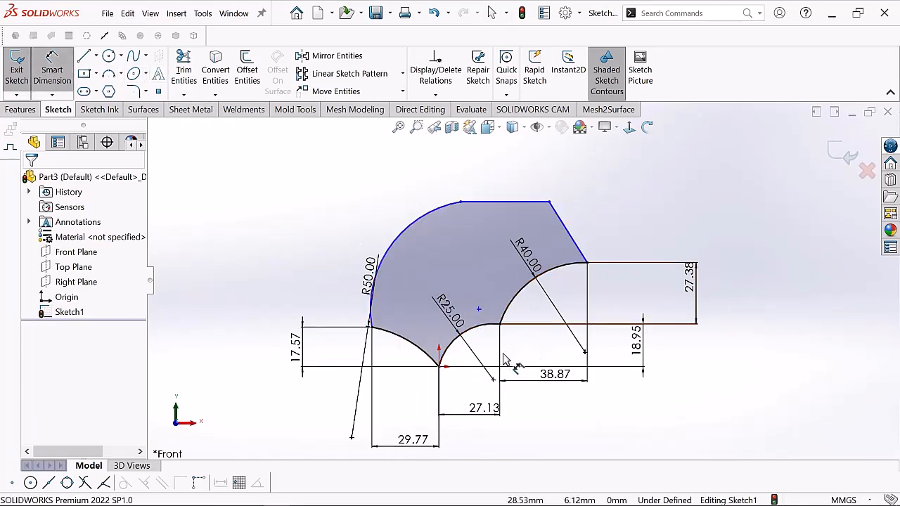
pyautogui.click(460, 204)
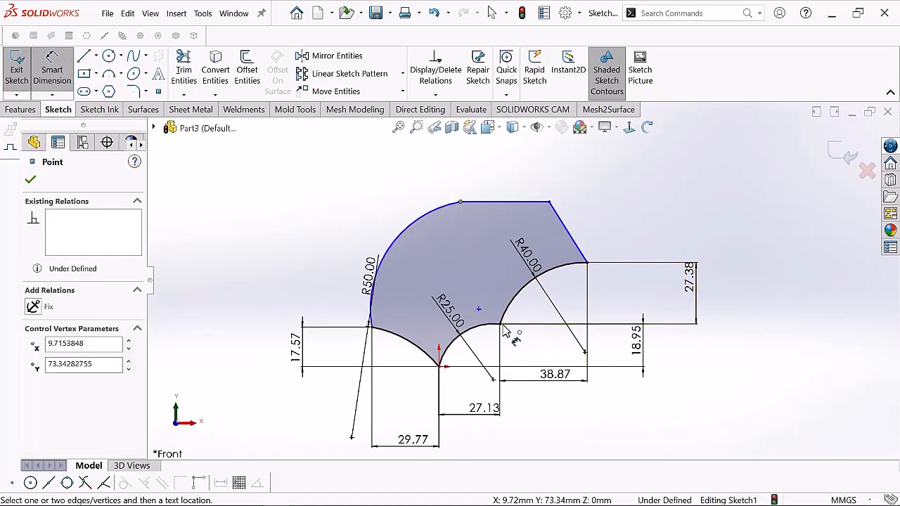
pyautogui.click(501, 325)
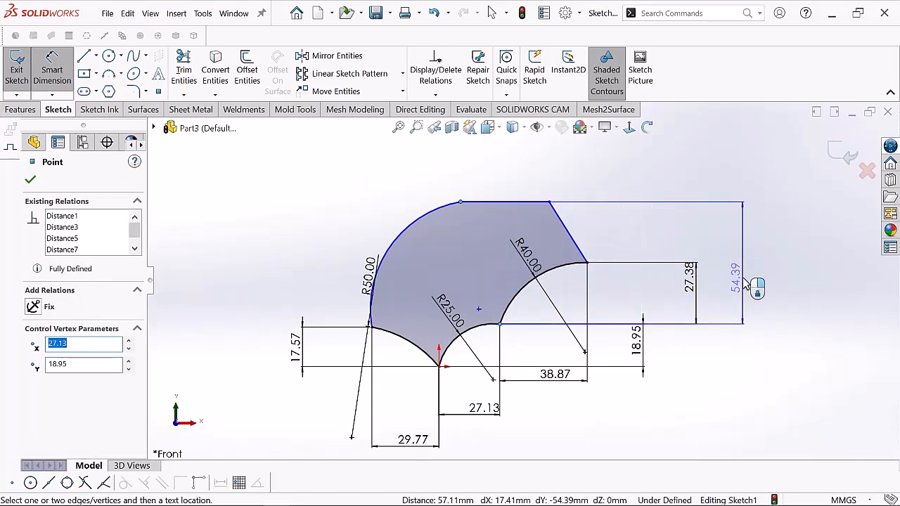
pyautogui.click(745, 281)
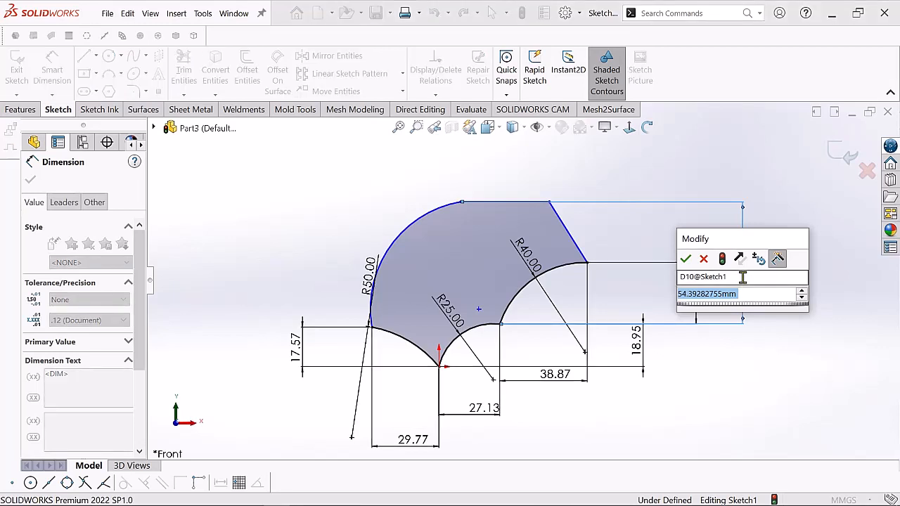
pyautogui.press('BackSpace')
pyautogui.write('45')
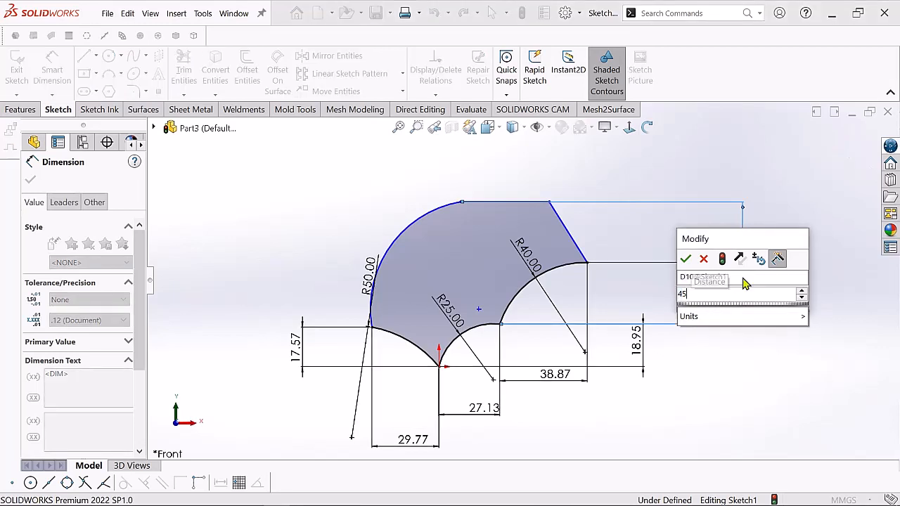
pyautogui.press('Return')
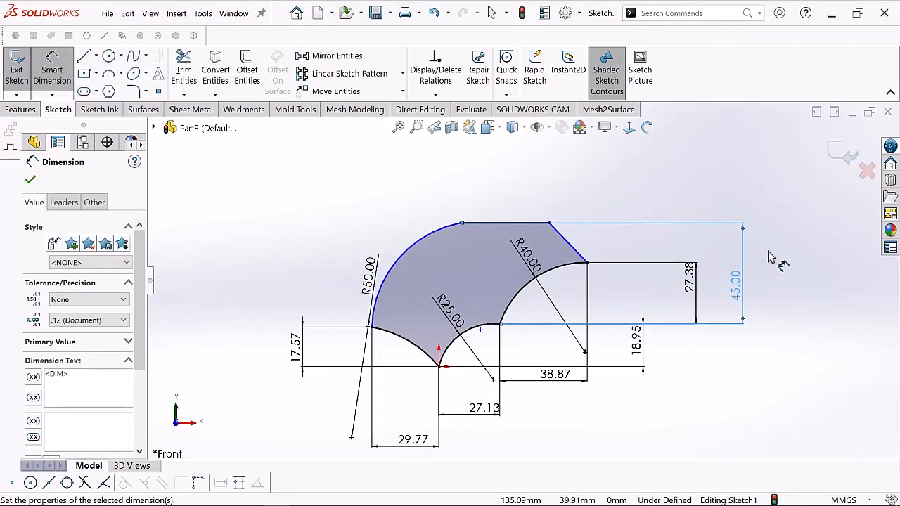
pyautogui.click(553, 204)
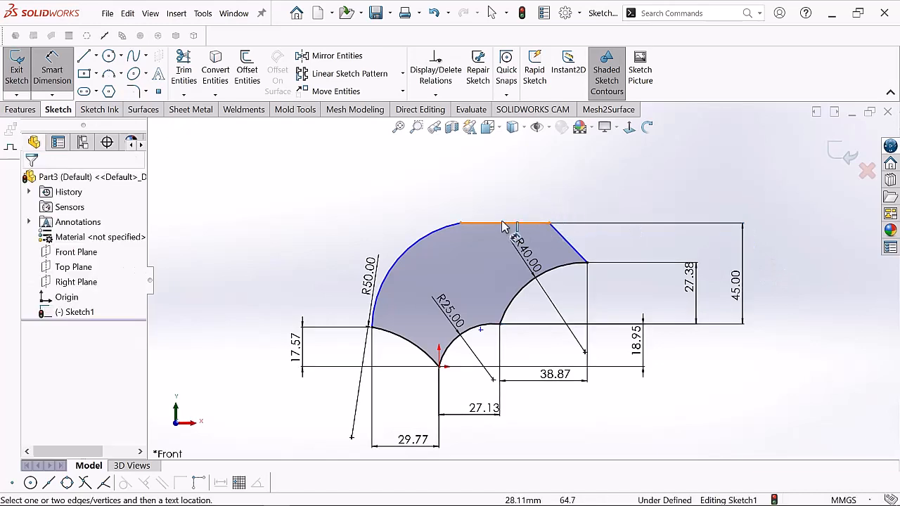
# - Dimension the length of the profile's top horizontal line as 54 mm
pyautogui.click(504, 196)
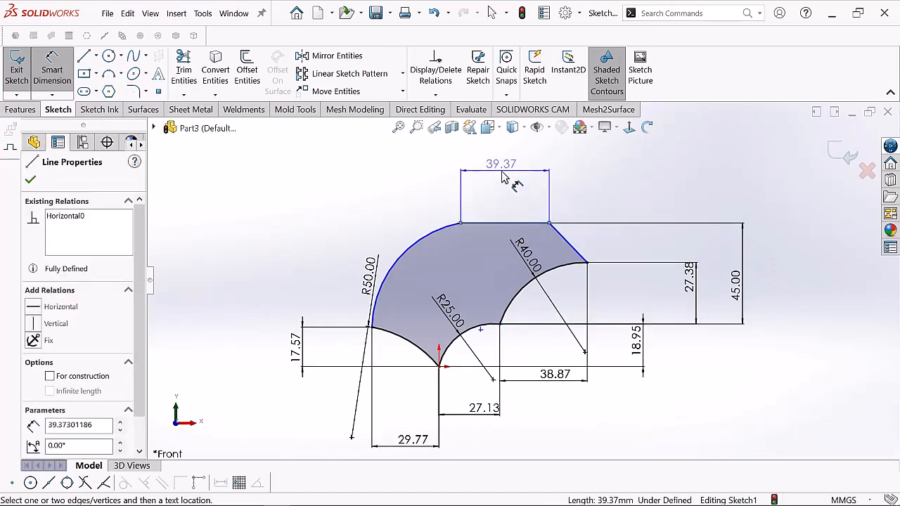
pyautogui.click(502, 177)
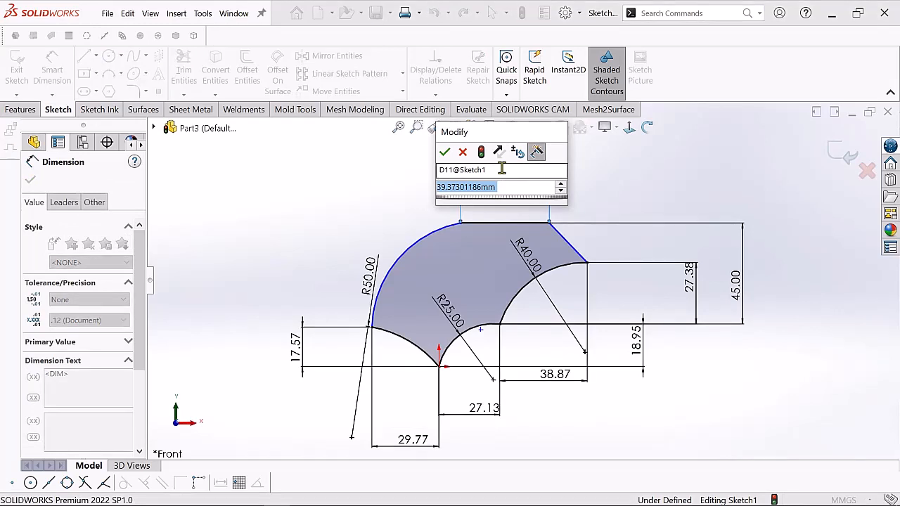
pyautogui.write('34')
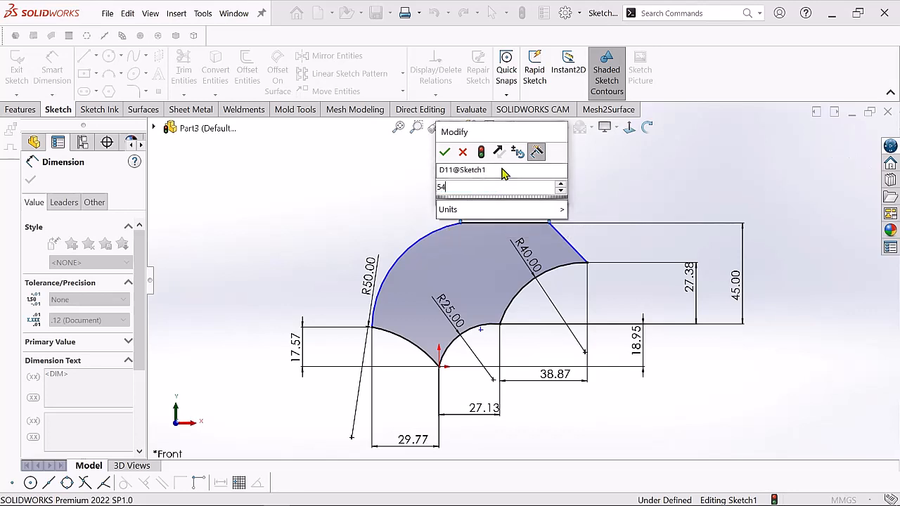
pyautogui.press('Return')
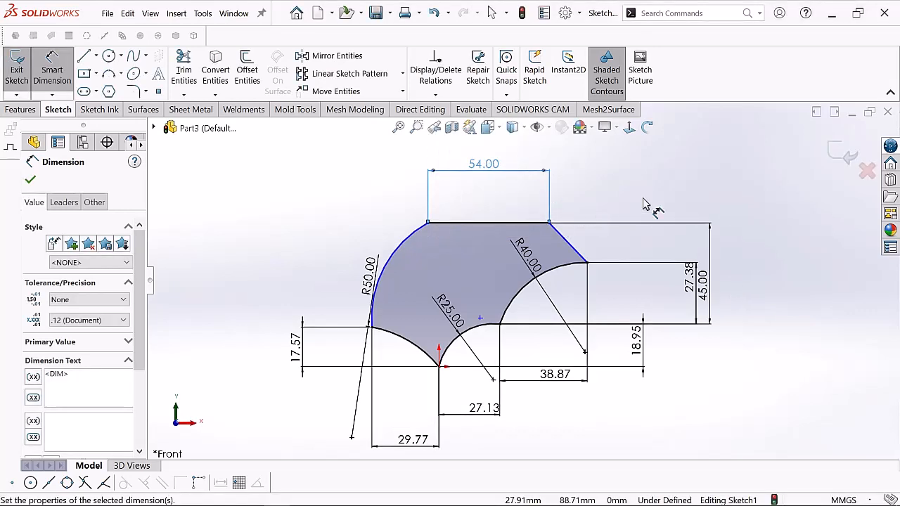
pyautogui.click(642, 201)
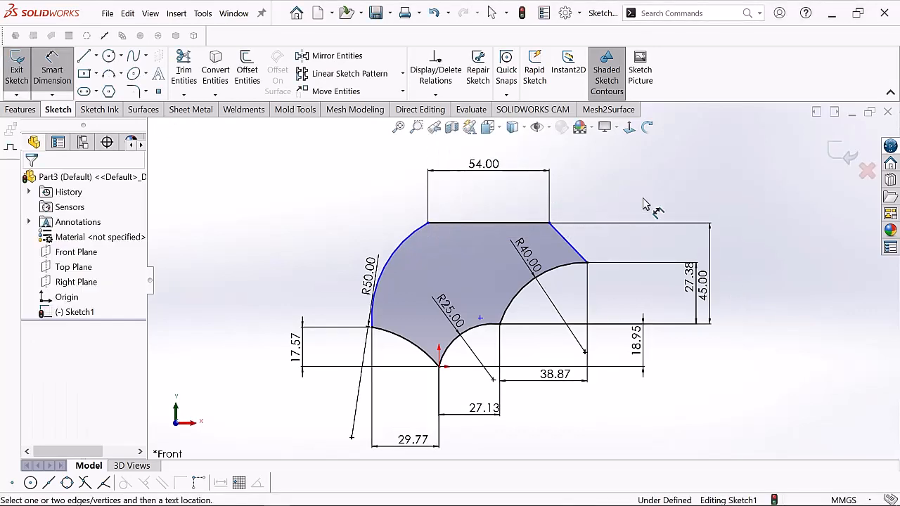
# - Try to dimension the length of the slanted line joining the top line to the R40 arc as 25 mm
pyautogui.click(569, 243)
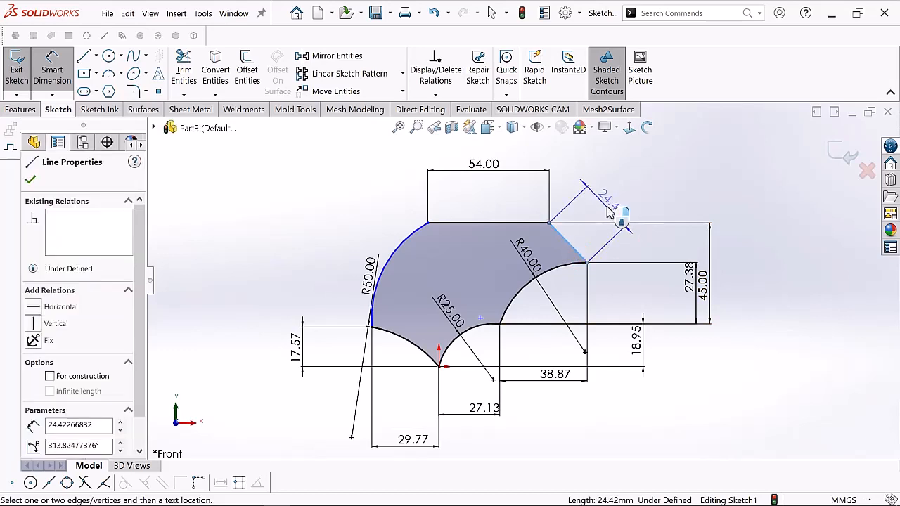
pyautogui.click(609, 214)
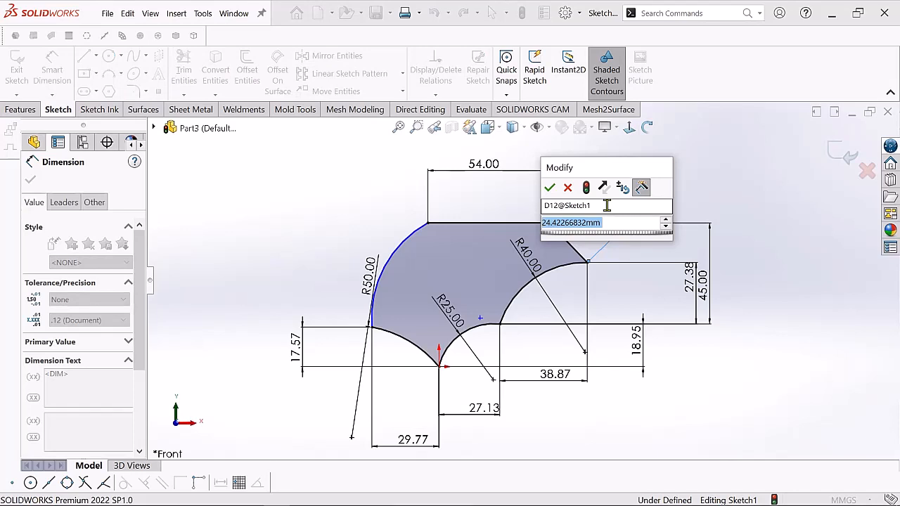
pyautogui.press('BackSpace')
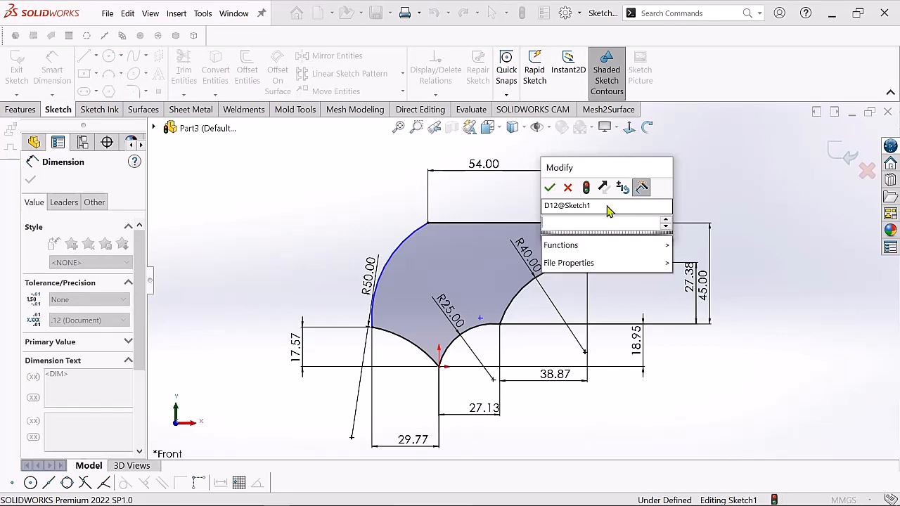
pyautogui.write('25')
pyautogui.press('Return')
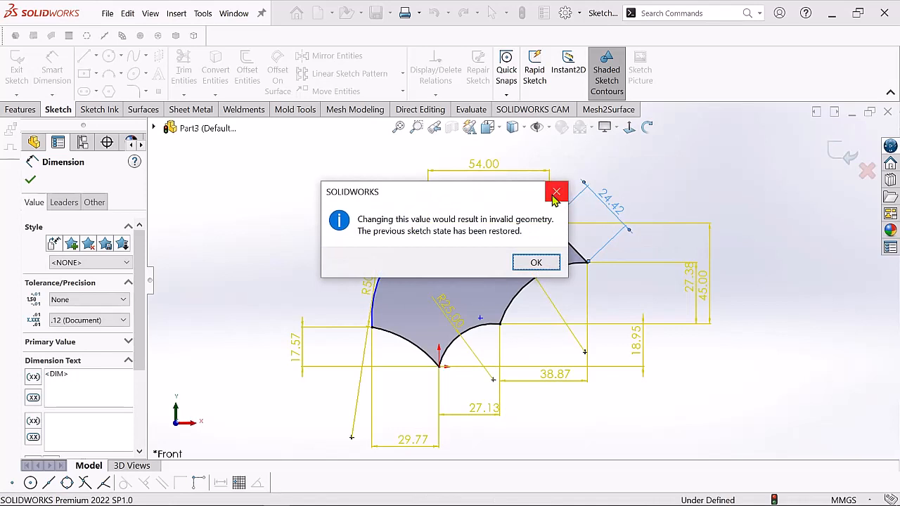
pyautogui.click(536, 262)
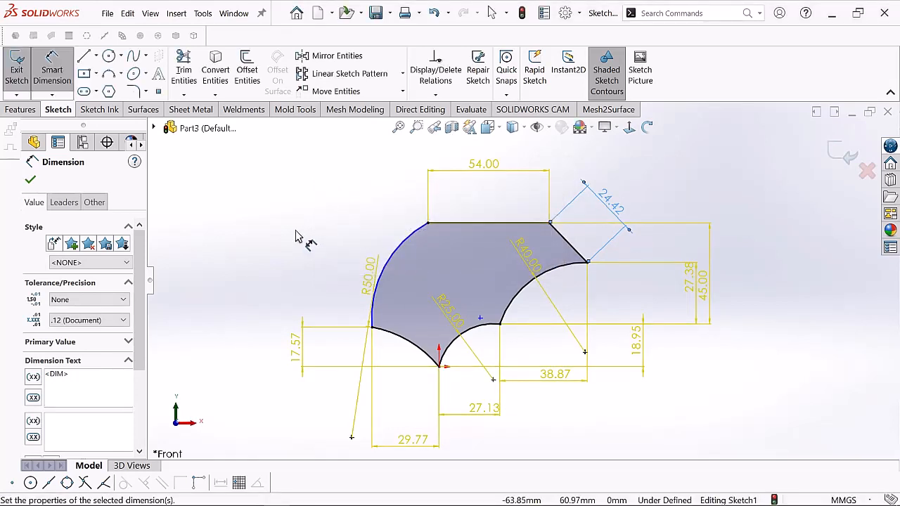
pyautogui.click(518, 198)
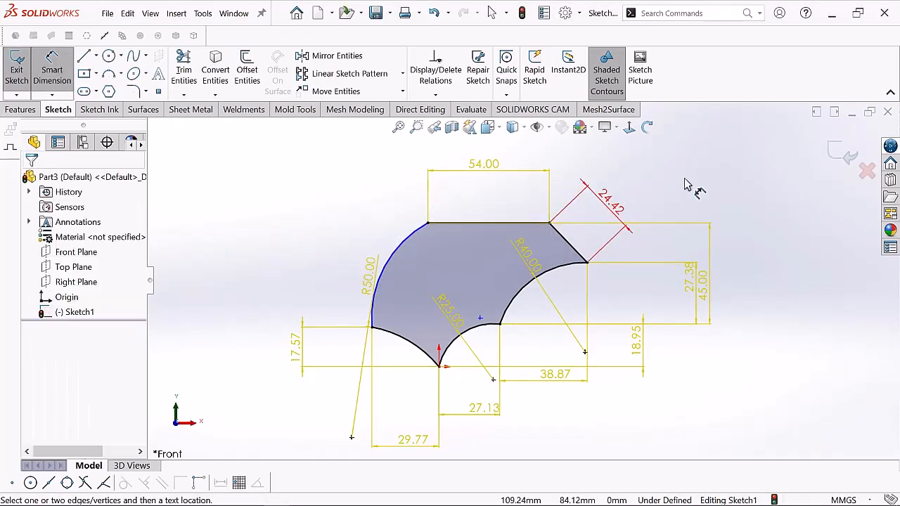
# - Leave the dimension command and delete the slanted line's length dimension
pyautogui.rightClick(627, 179)
pyautogui.click(654, 184)
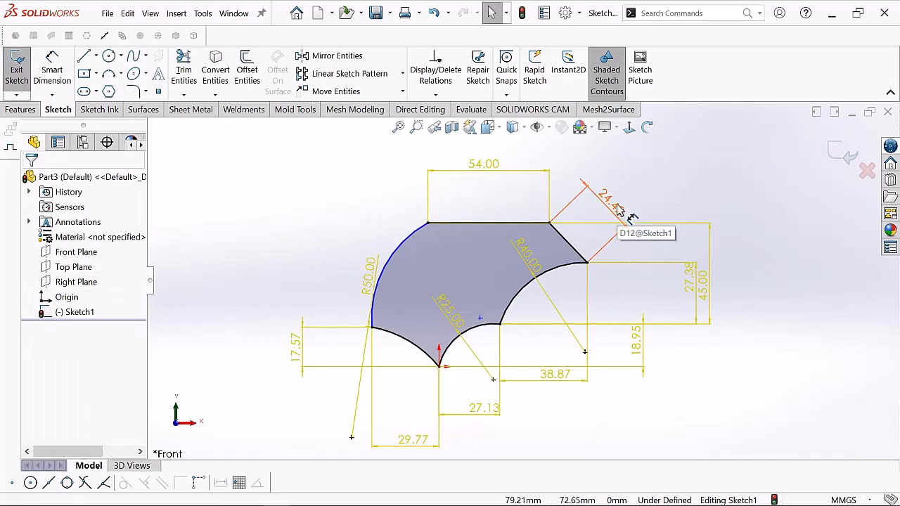
pyautogui.rightClick(626, 211)
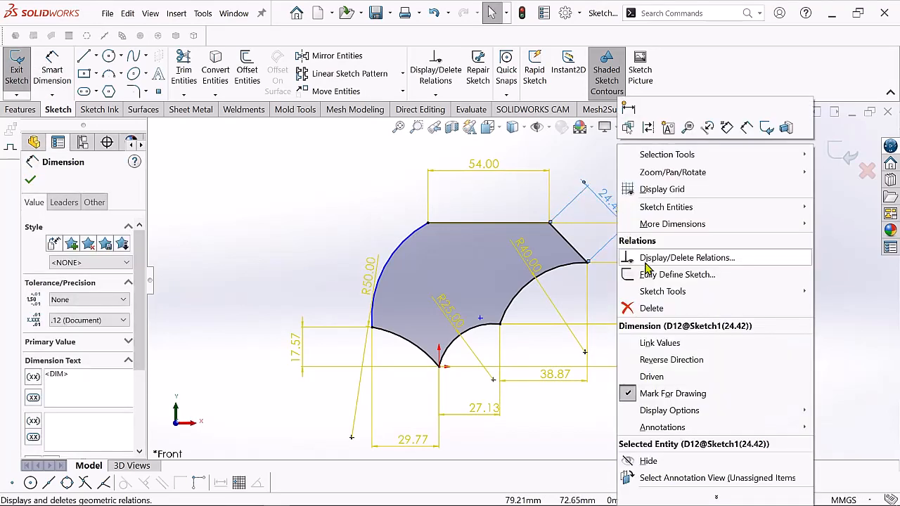
pyautogui.click(652, 308)
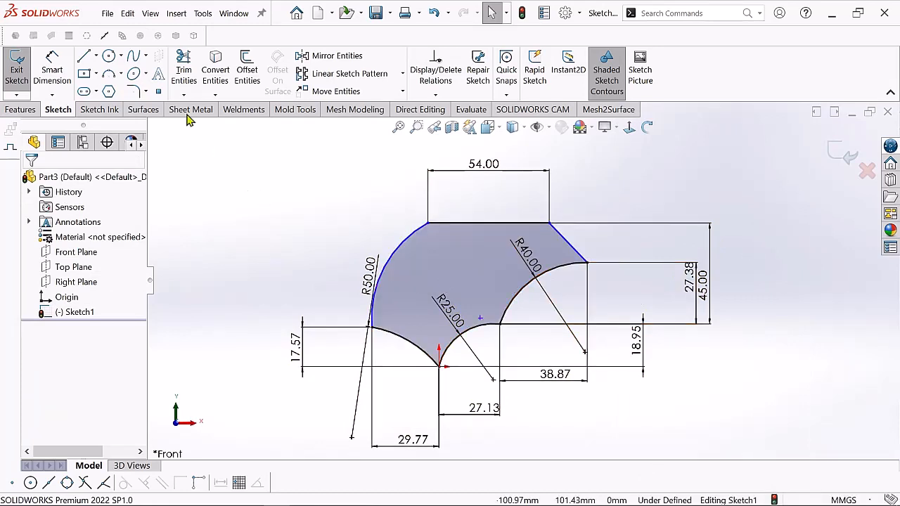
# - Dimension the radius of the large outward-bulging arc beside the top line as 36 mm and leave the dimension command
pyautogui.click(55, 74)
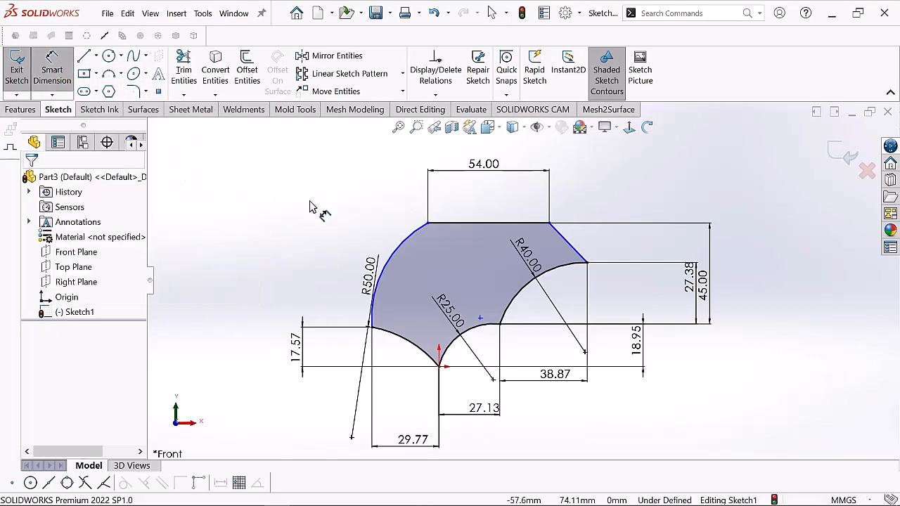
pyautogui.click(398, 256)
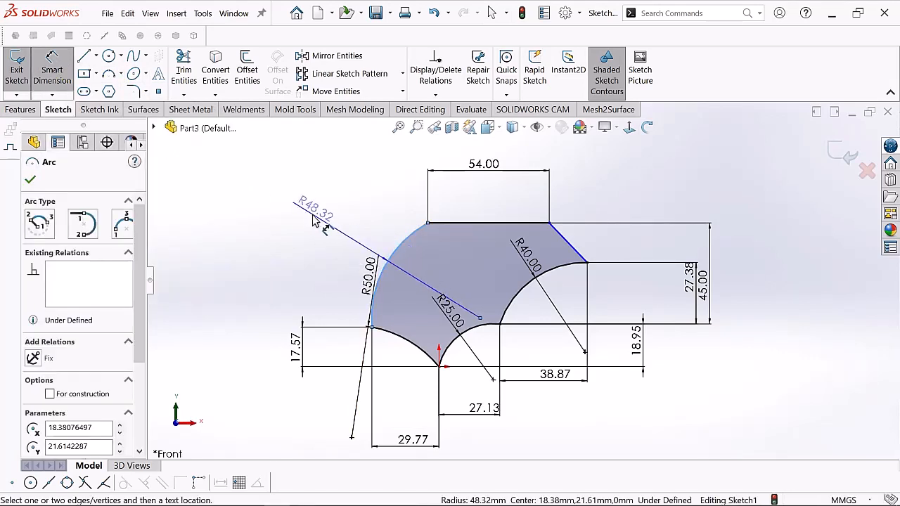
pyautogui.click(315, 219)
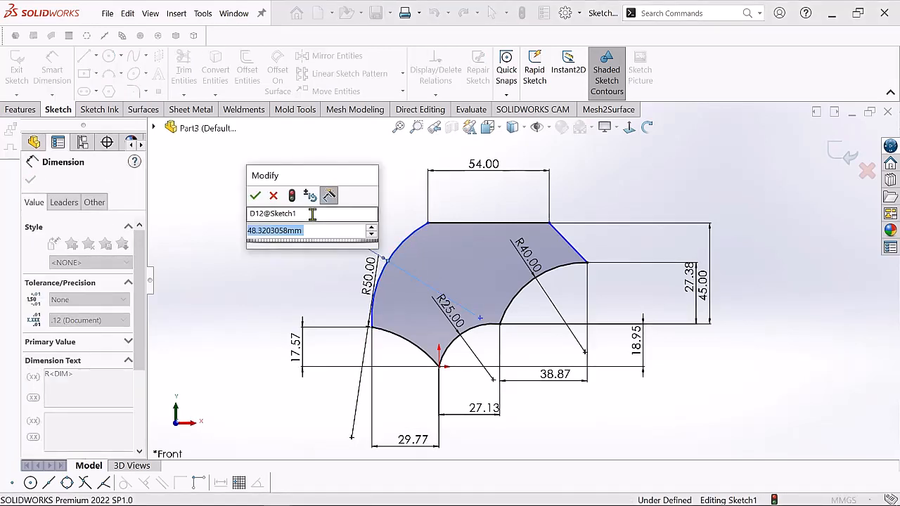
pyautogui.write('50')
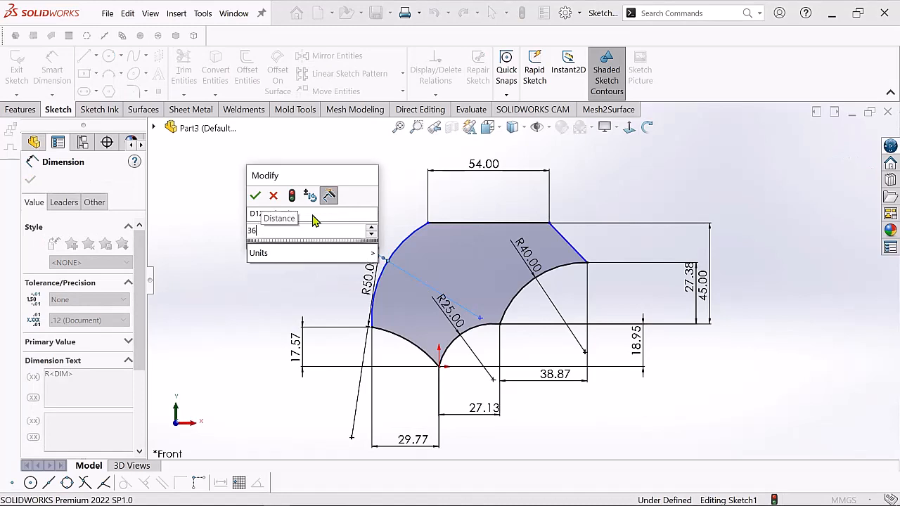
pyautogui.press('Return')
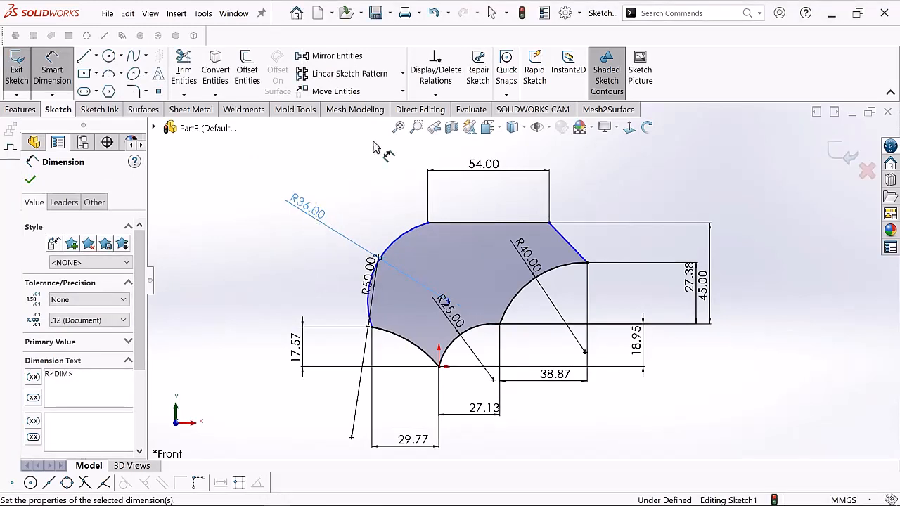
pyautogui.click(354, 214)
pyautogui.rightClick(350, 191)
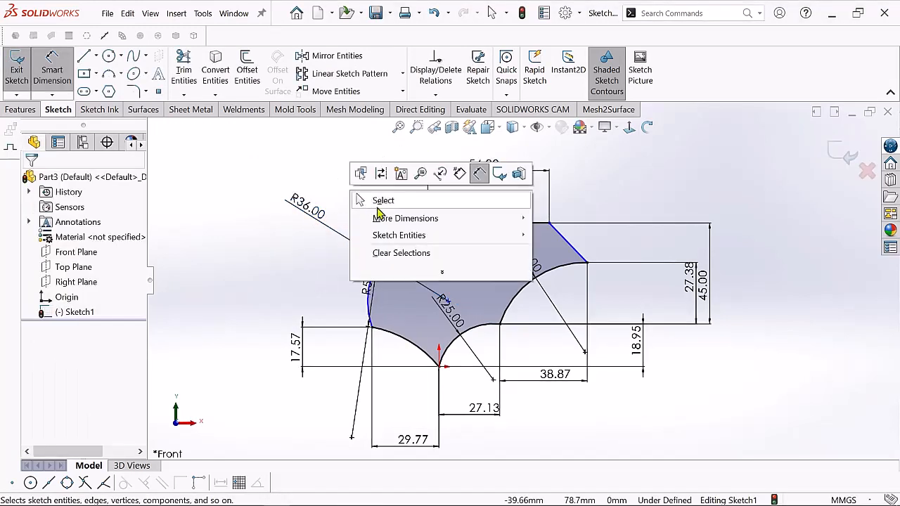
pyautogui.click(388, 203)
pyautogui.scroll(1, 527, 310)
pyautogui.scroll(-1, 560, 308)
pyautogui.press('Escape')
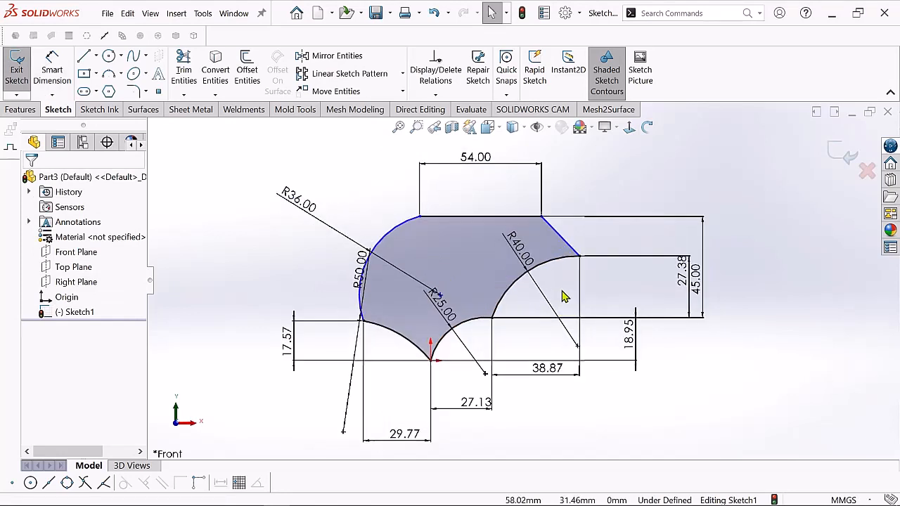
# - Add a 5 mm sketch fillet at the corner where the R36 arc meets the R50 arc
pyautogui.scroll(-1, 544, 335)
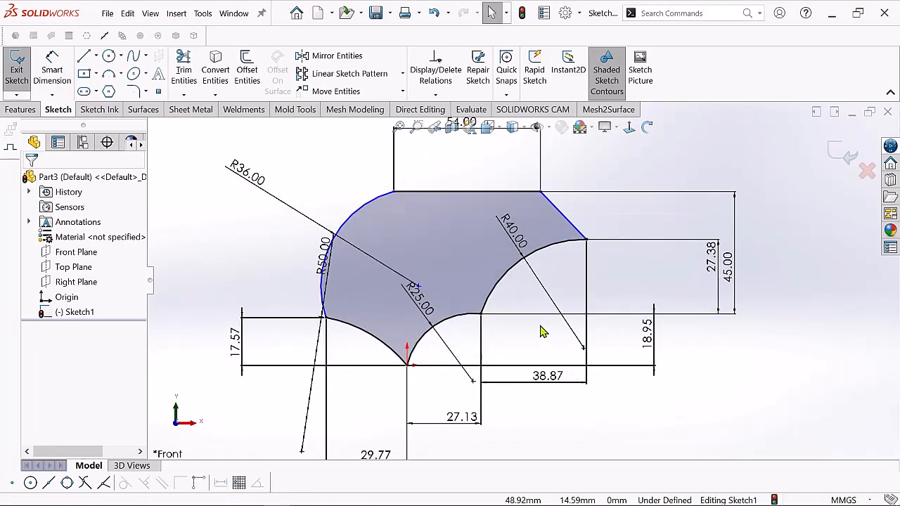
pyautogui.scroll(1, 542, 324)
pyautogui.scroll(-1, 559, 282)
pyautogui.scroll(1, 558, 281)
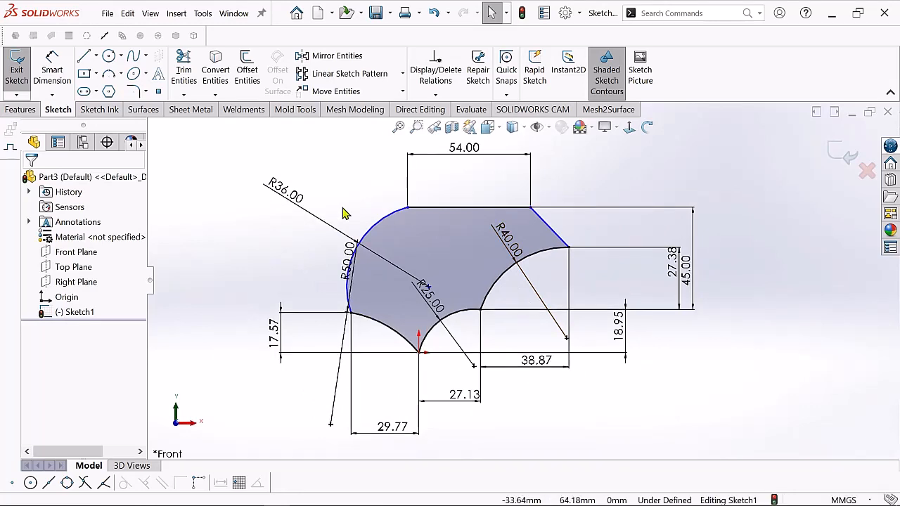
pyautogui.scroll(-1, 402, 304)
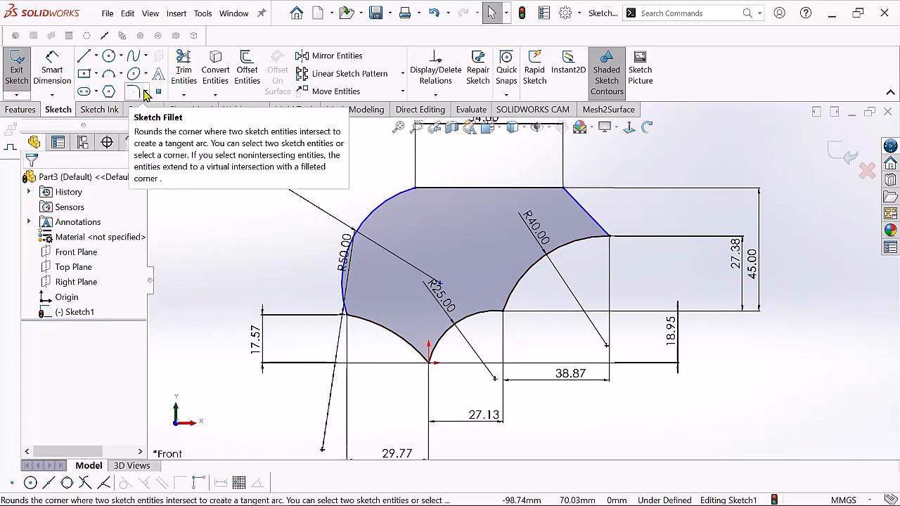
pyautogui.click(135, 91)
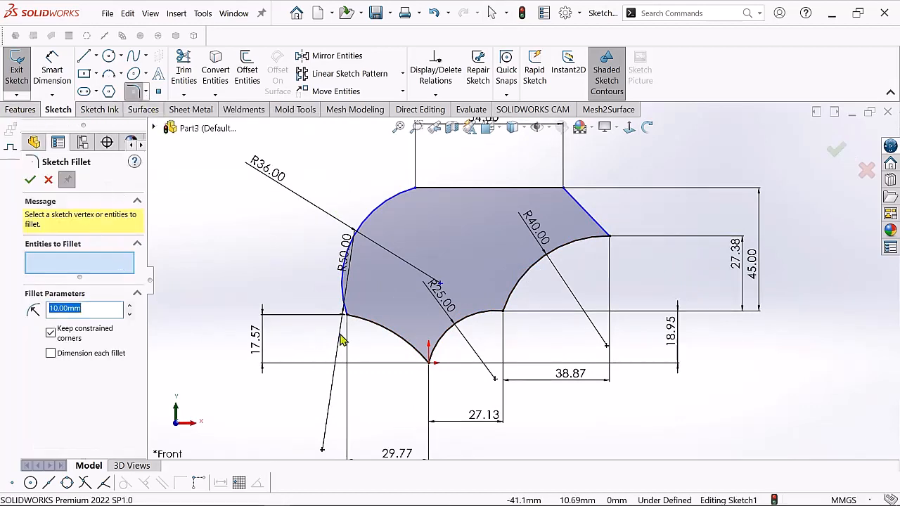
pyautogui.scroll(-1, 373, 333)
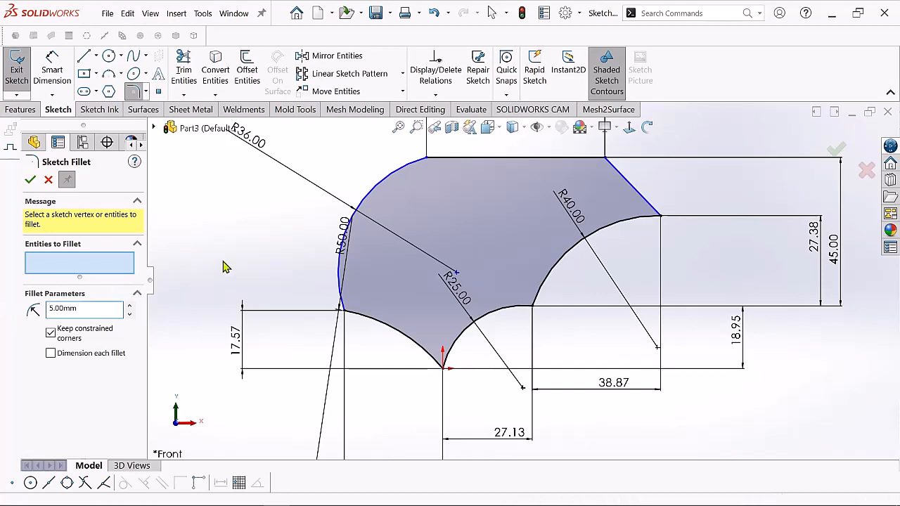
pyautogui.click(342, 308)
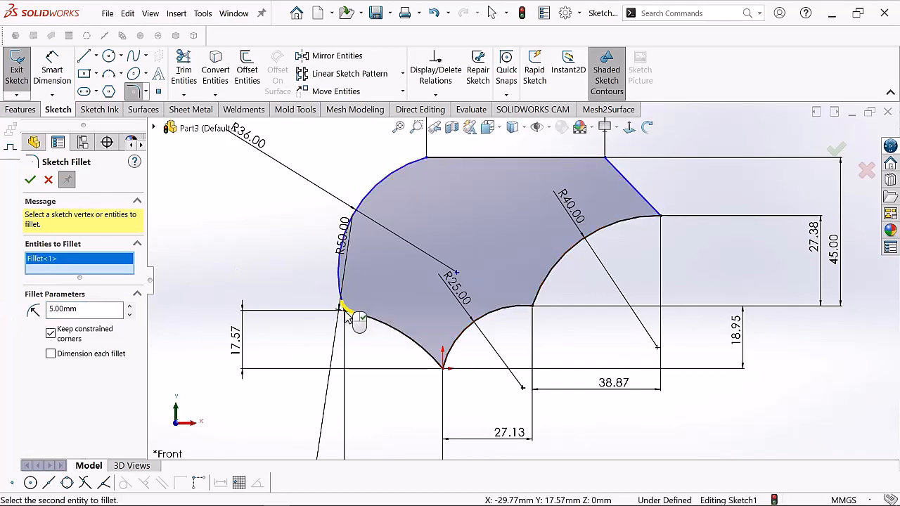
pyautogui.click(31, 180)
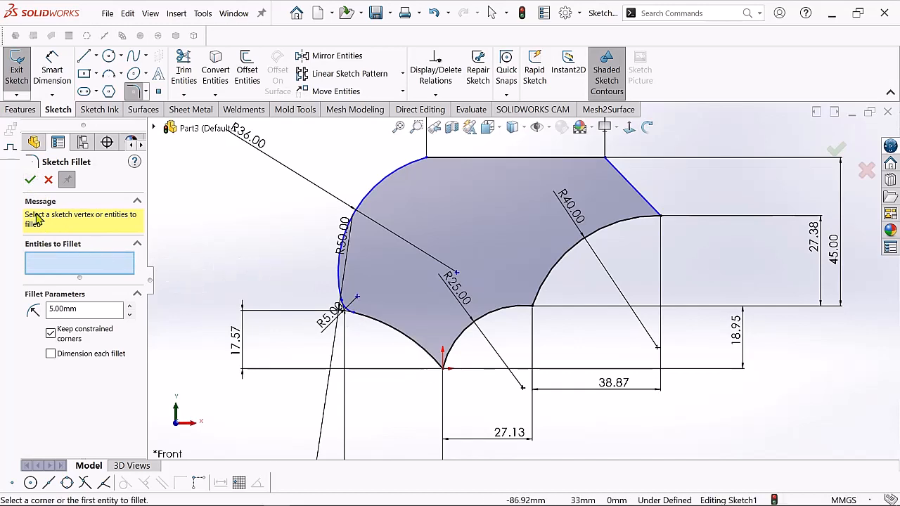
# - Add 5 mm sketch fillets where the R25 and R40 arcs meet and where the slanted line meets the R40 arc
pyautogui.click(535, 311)
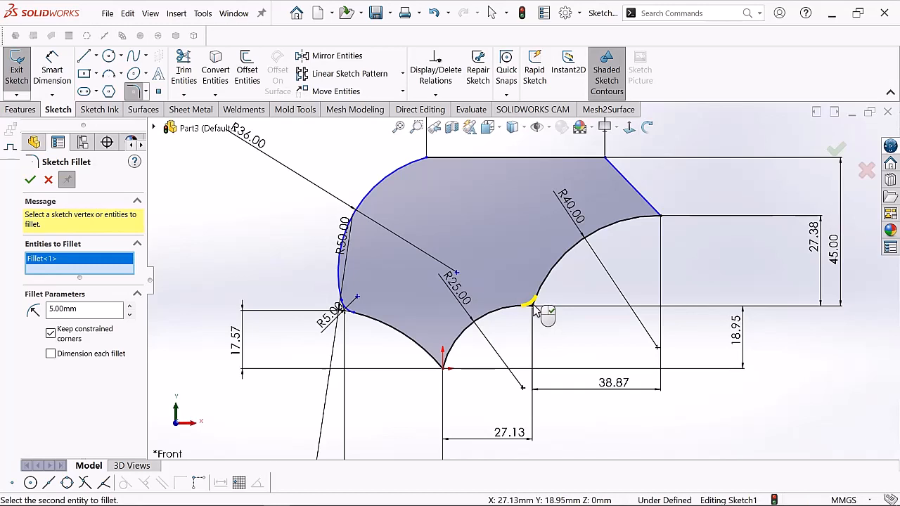
pyautogui.click(30, 181)
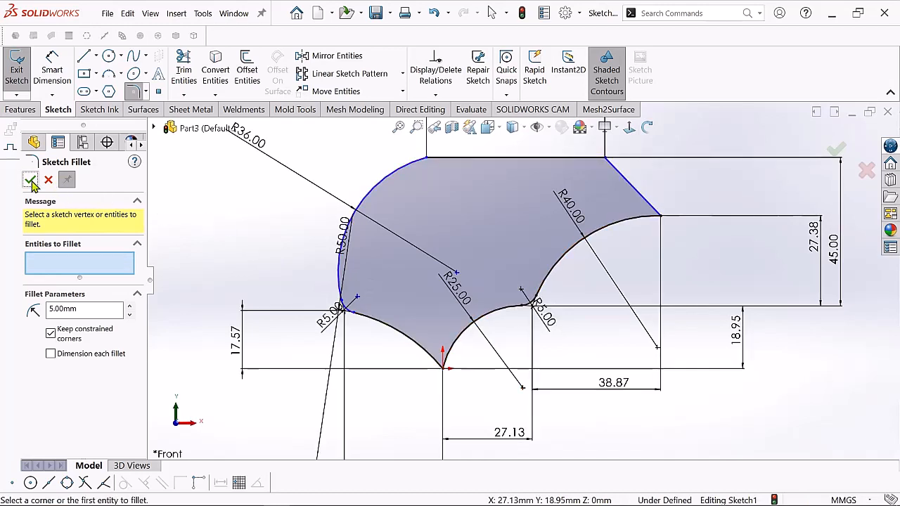
pyautogui.click(663, 219)
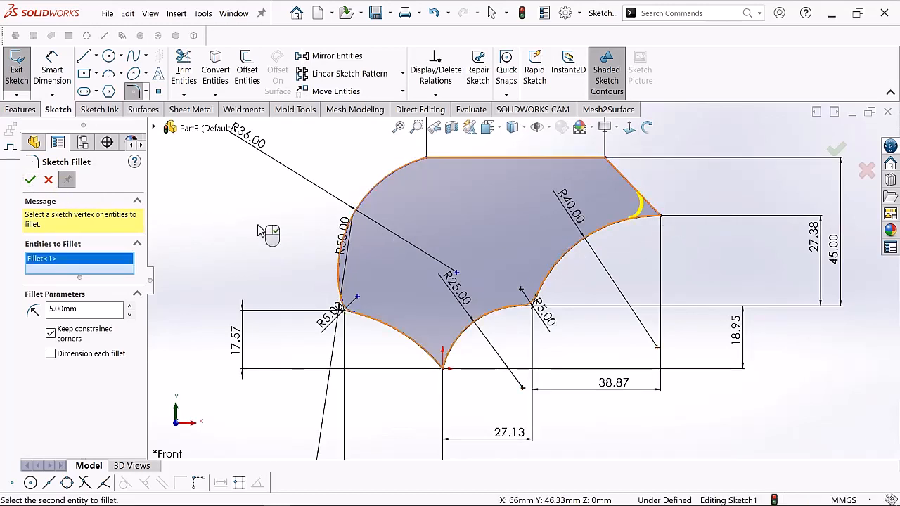
pyautogui.click(30, 180)
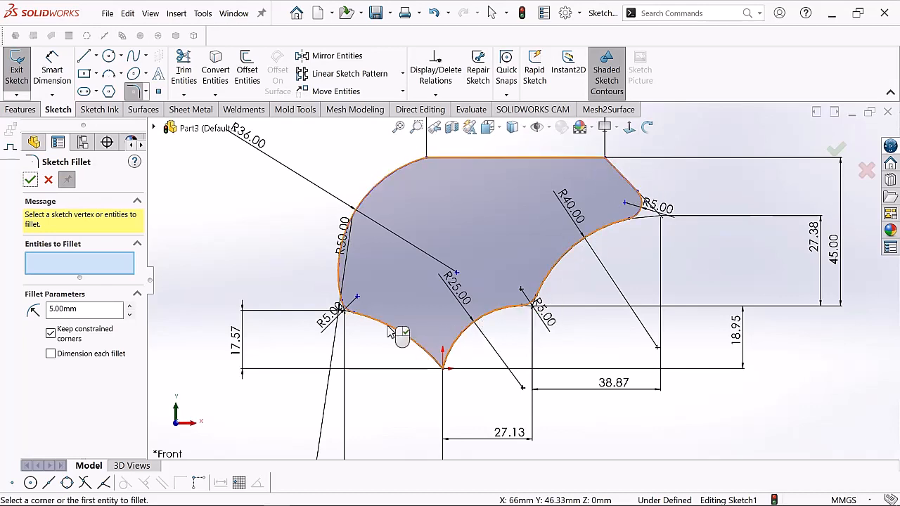
# - Add a 5 mm sketch fillet at the profile corner on the origin and leave the fillet command
pyautogui.click(445, 372)
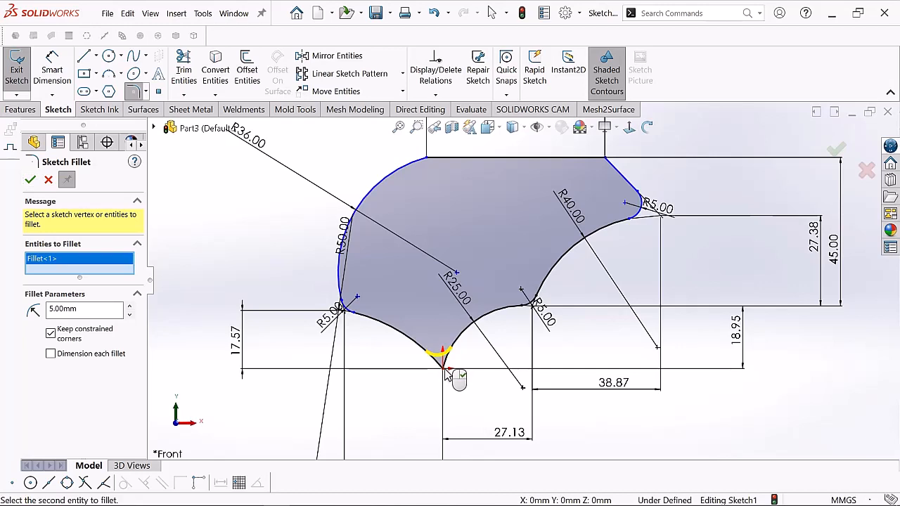
pyautogui.click(31, 181)
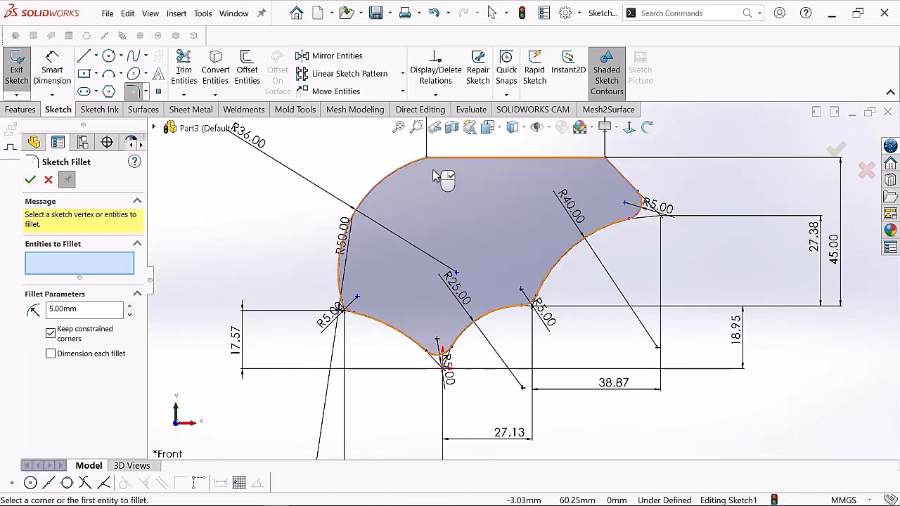
pyautogui.press('f')
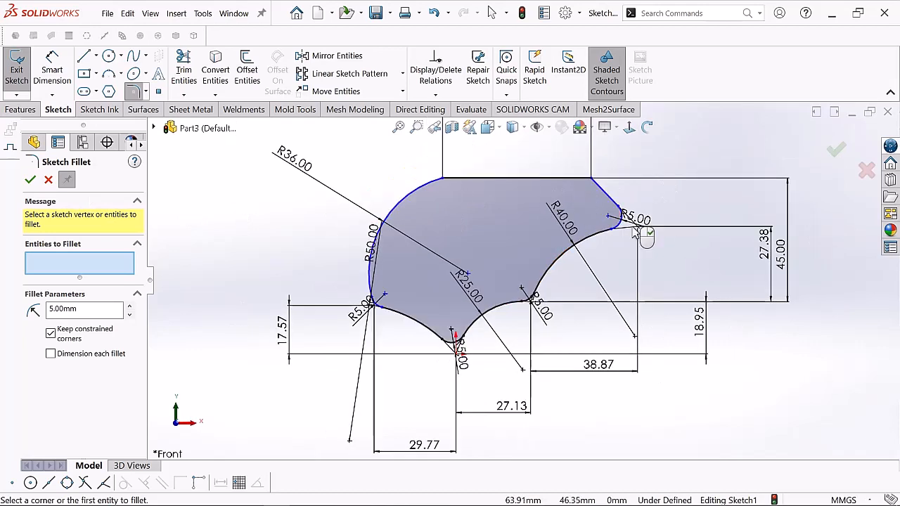
pyautogui.click(30, 181)
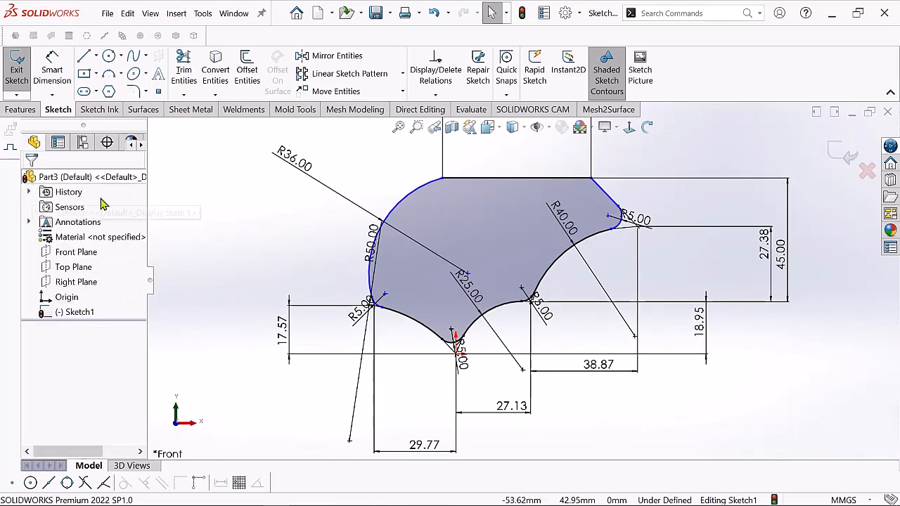
# - Start a boss extrusion of the filleted profile with the Mid Plane end condition
pyautogui.keyDown('ctrl'); pyautogui.moveTo(645, 226); pyautogui.dragTo(626, 239, button='middle'); pyautogui.keyUp('ctrl')
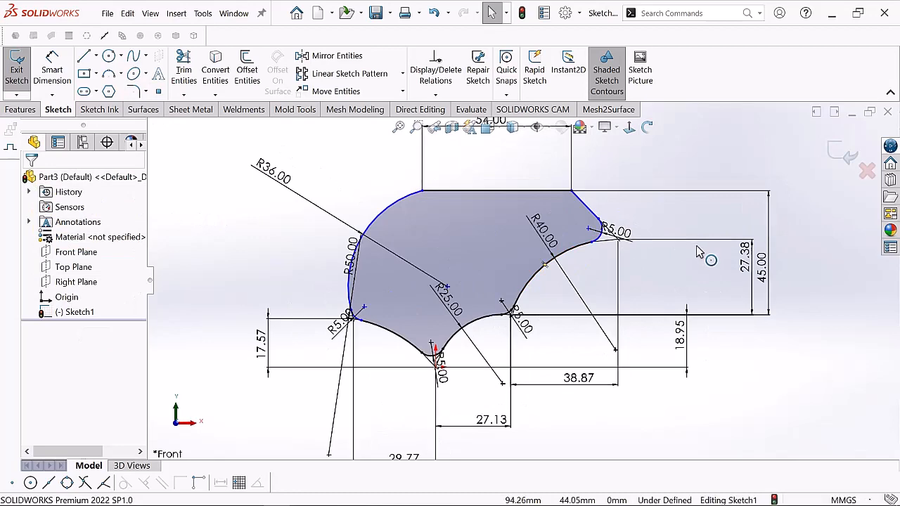
pyautogui.press('f')
pyautogui.click(647, 127)
pyautogui.moveTo(618, 207)
pyautogui.mouseDown()
pyautogui.moveTo(516, 249)
pyautogui.moveTo(562, 268)
pyautogui.moveTo(642, 237)
pyautogui.moveTo(635, 239)
pyautogui.mouseUp()
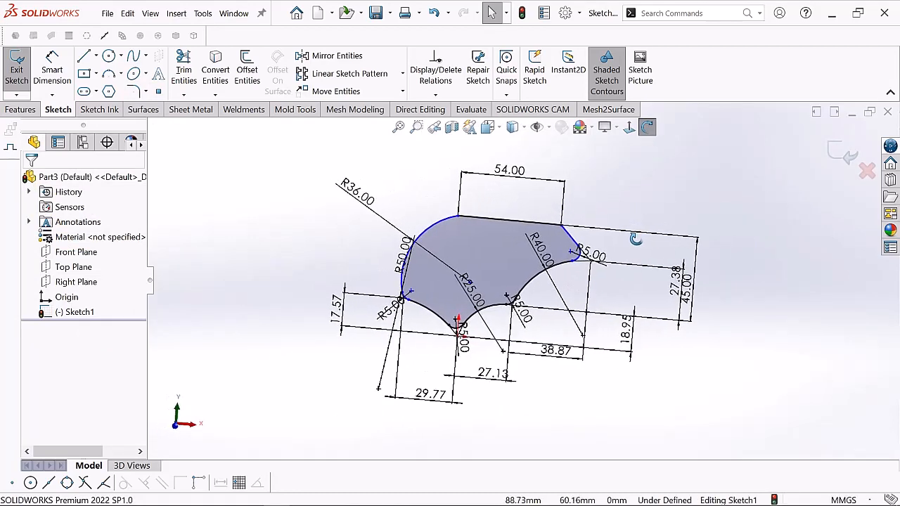
pyautogui.rightClick(602, 178)
pyautogui.click(622, 185)
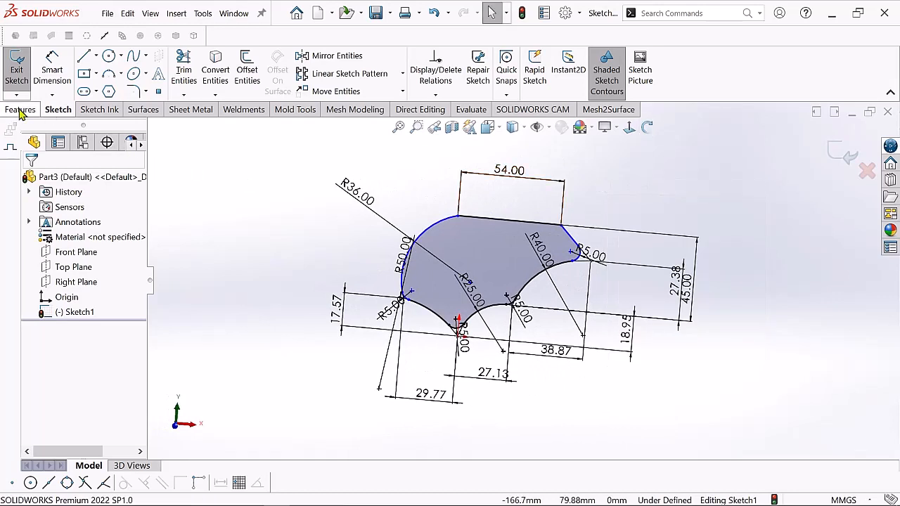
pyautogui.click(20, 110)
pyautogui.click(15, 75)
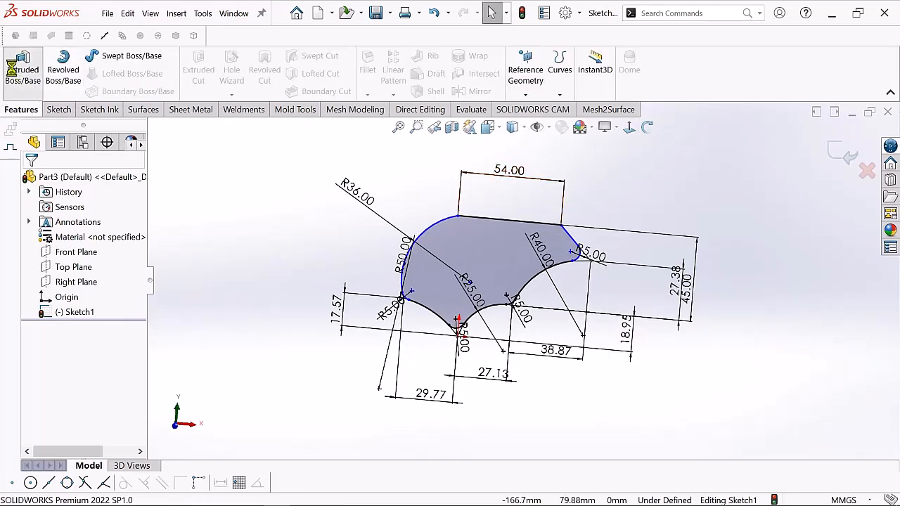
pyautogui.click(646, 127)
pyautogui.moveTo(614, 210); pyautogui.dragTo(558, 220)
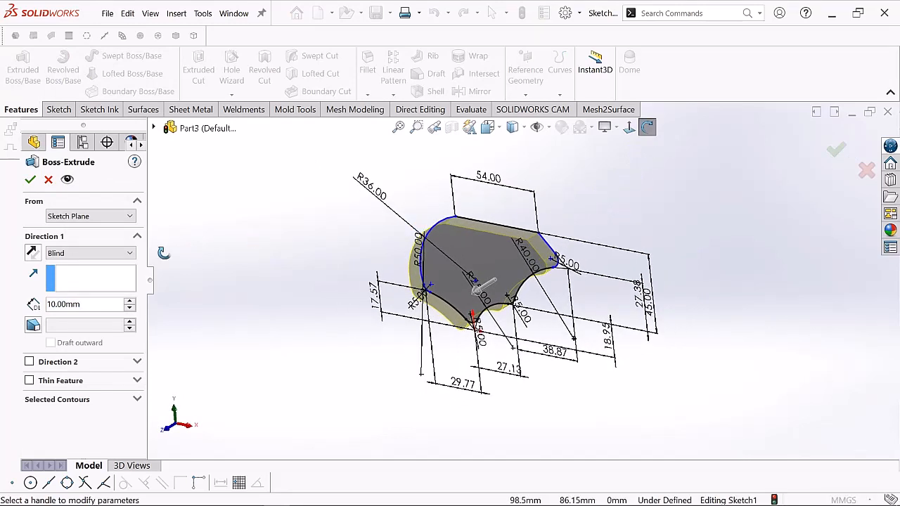
pyautogui.click(120, 258)
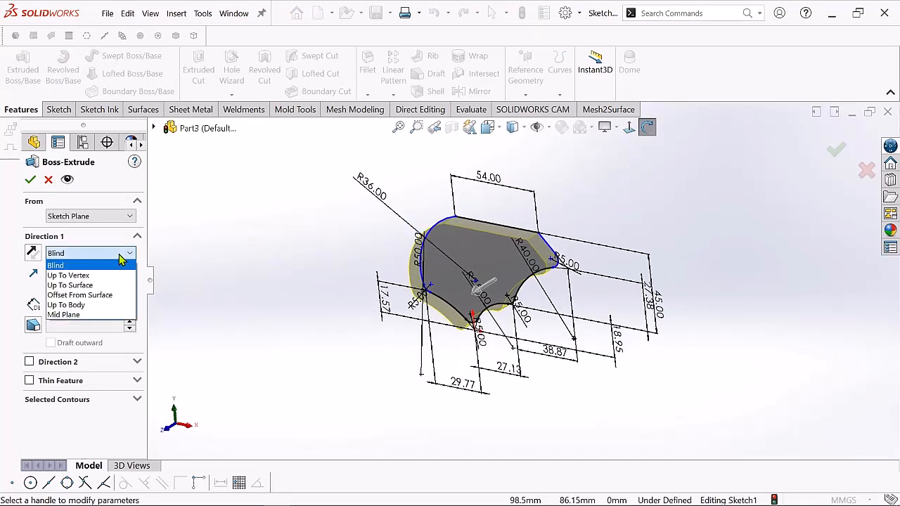
pyautogui.click(70, 315)
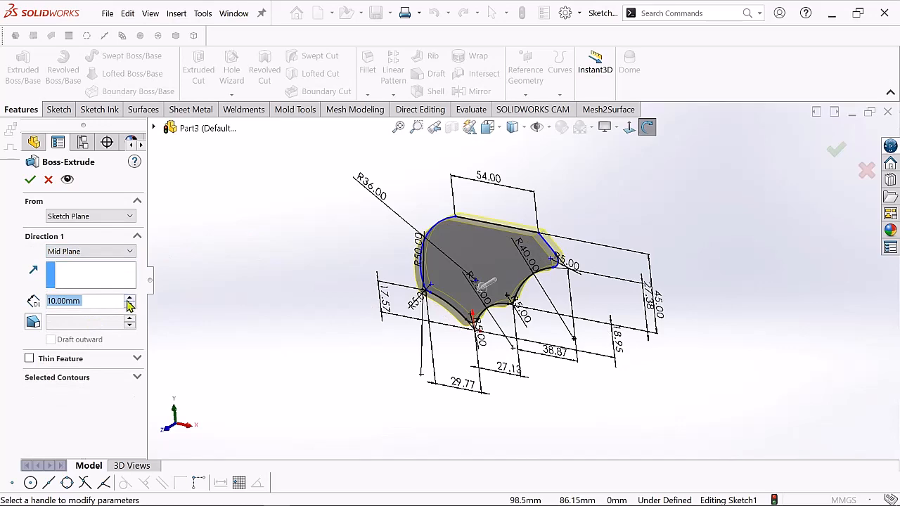
# - Set the mid-plane extrusion depth to 30 mm and complete the boss
pyautogui.click(130, 298)
pyautogui.click(130, 298)
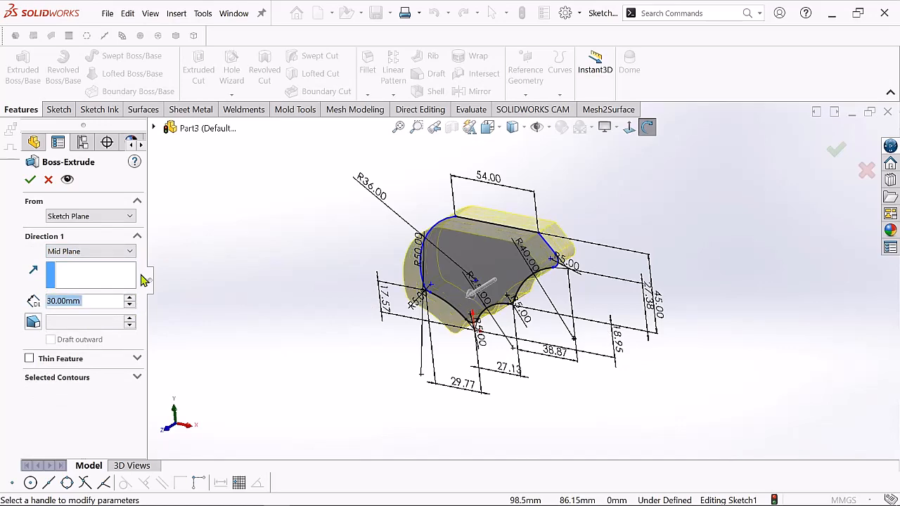
pyautogui.moveTo(290, 241); pyautogui.dragTo(311, 261)
pyautogui.click(33, 182)
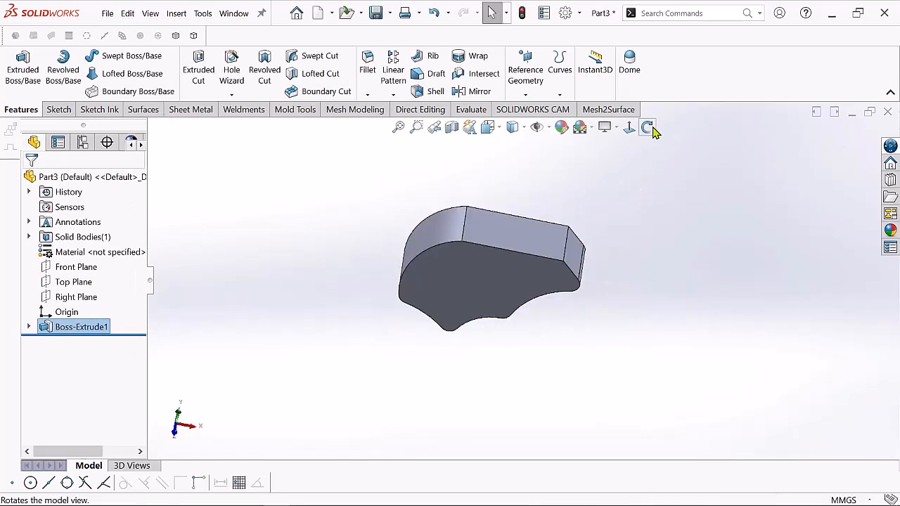
# - Start a Shell of the extruded body with a wall thickness of 2 mm
pyautogui.moveTo(559, 211); pyautogui.dragTo(577, 187)
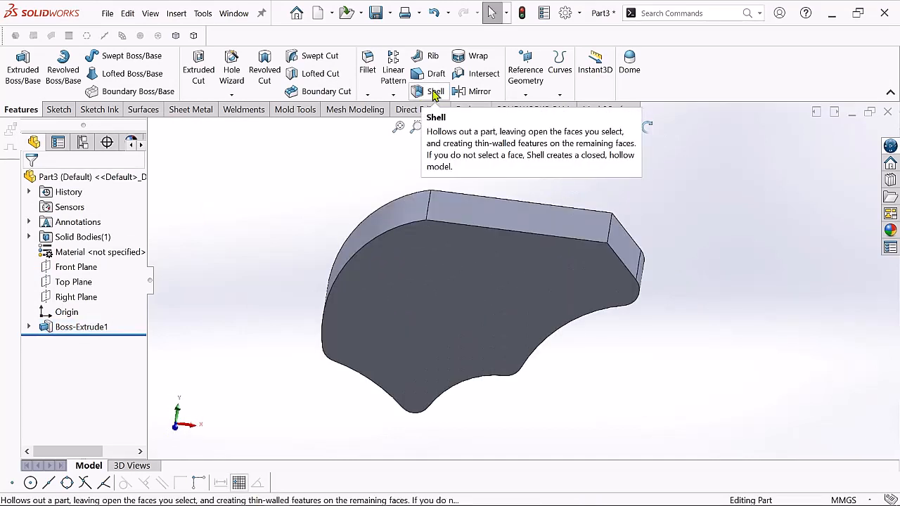
pyautogui.click(432, 94)
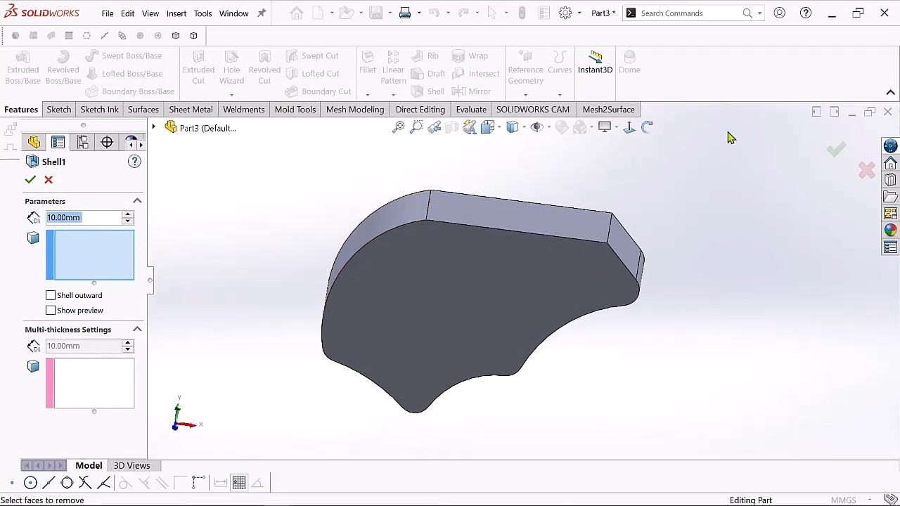
pyautogui.click(647, 127)
pyautogui.moveTo(686, 301); pyautogui.dragTo(391, 274)
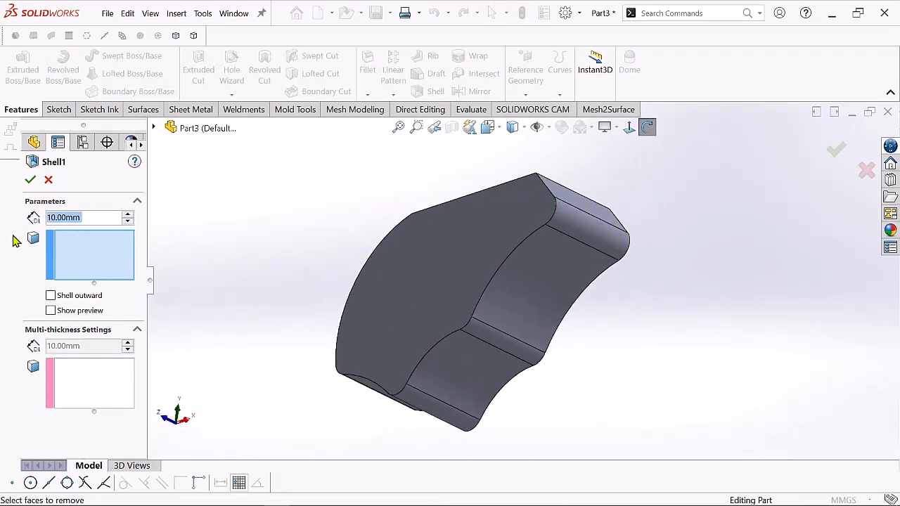
pyautogui.write('2')
pyautogui.press('Return')
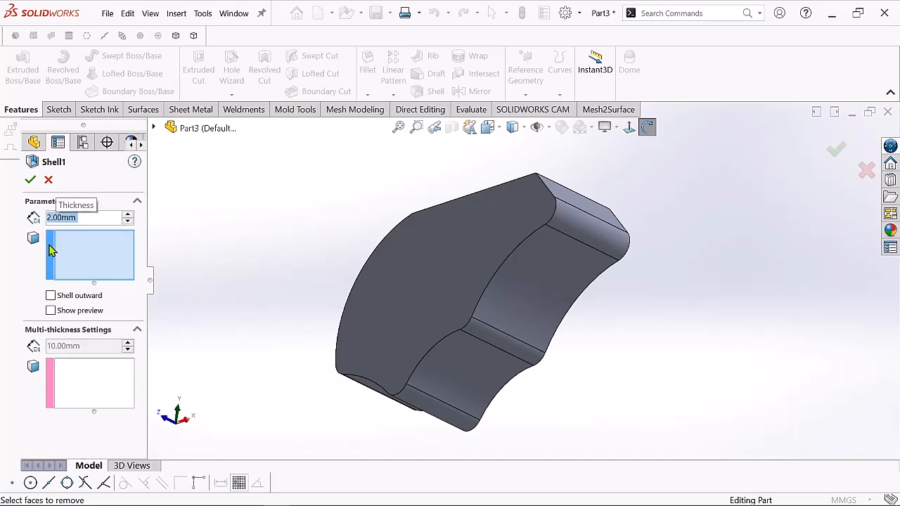
# - Remove the two concave underside faces from the R40 and R25 arcs, show the preview and complete the shell
pyautogui.click(648, 127)
pyautogui.click(541, 291)
pyautogui.click(472, 375)
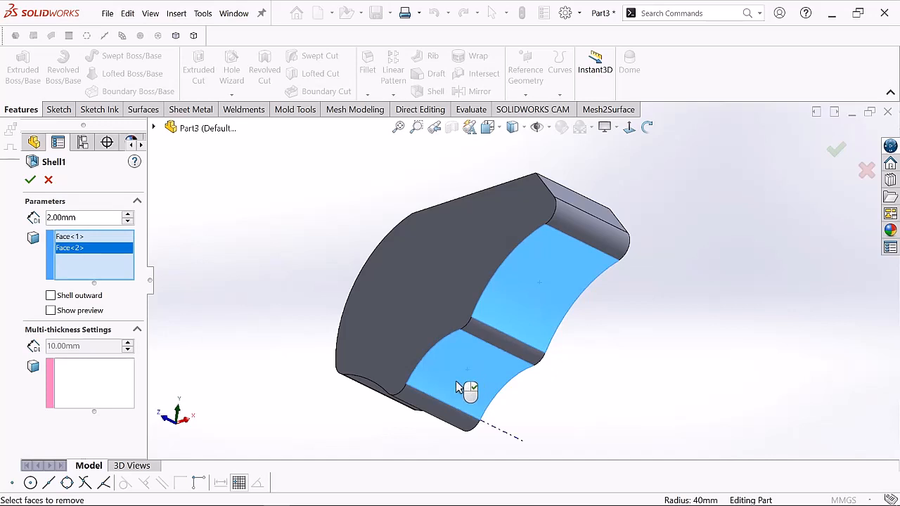
pyautogui.click(51, 312)
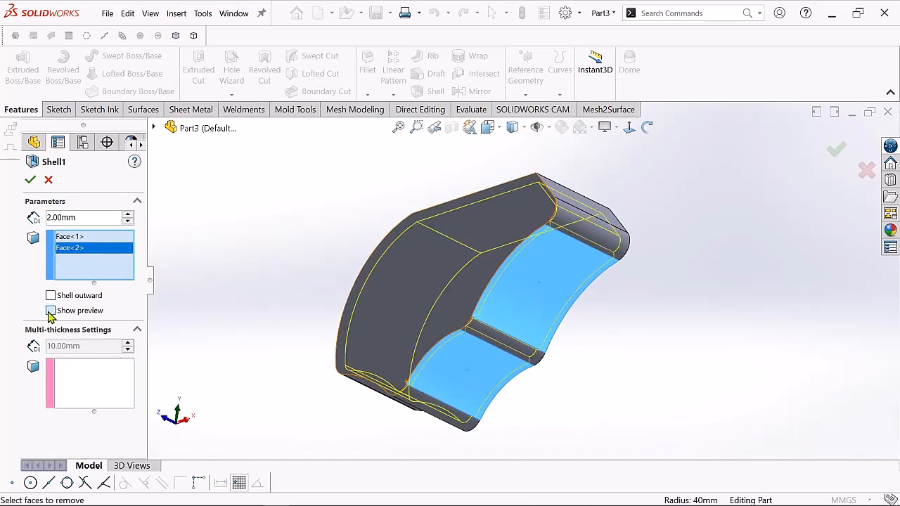
pyautogui.click(648, 129)
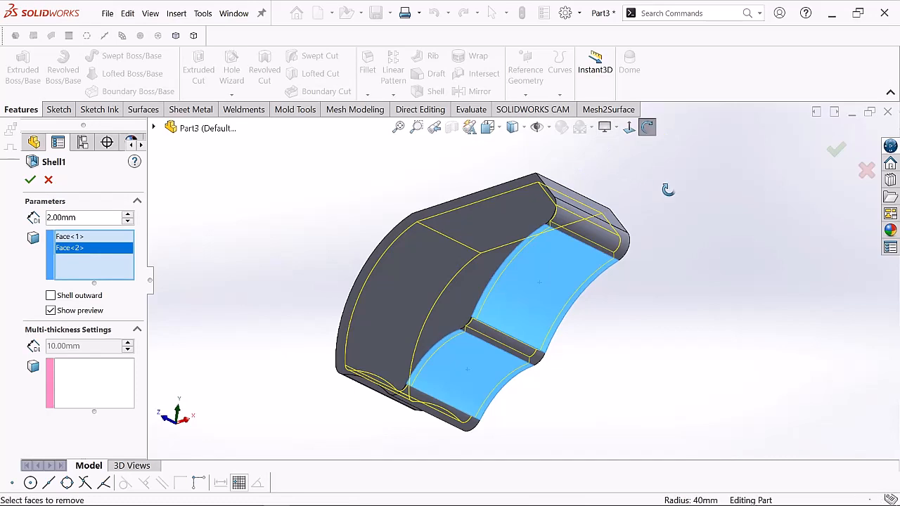
pyautogui.moveTo(669, 187); pyautogui.dragTo(661, 271)
pyautogui.click(30, 181)
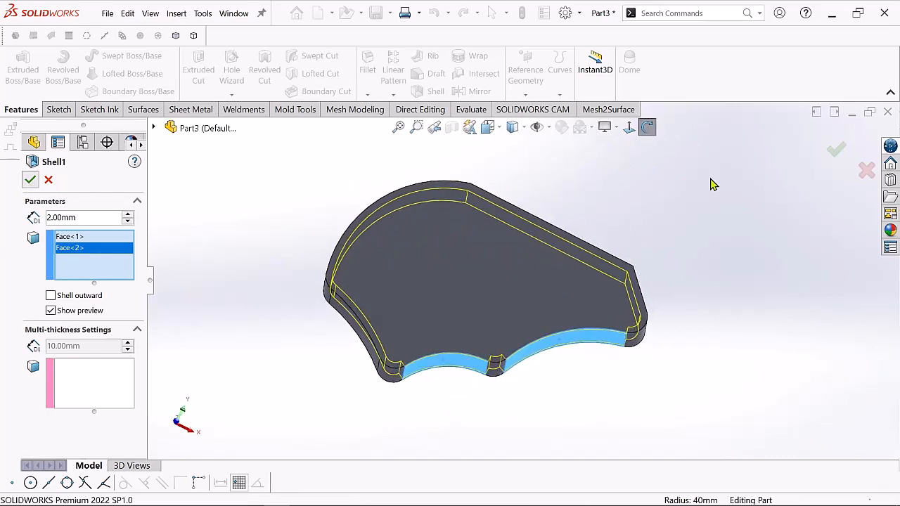
# - Edit the shell feature to also remove the small fillet face between the two open underside arcs, keeping the 2 mm wall
pyautogui.click(648, 129)
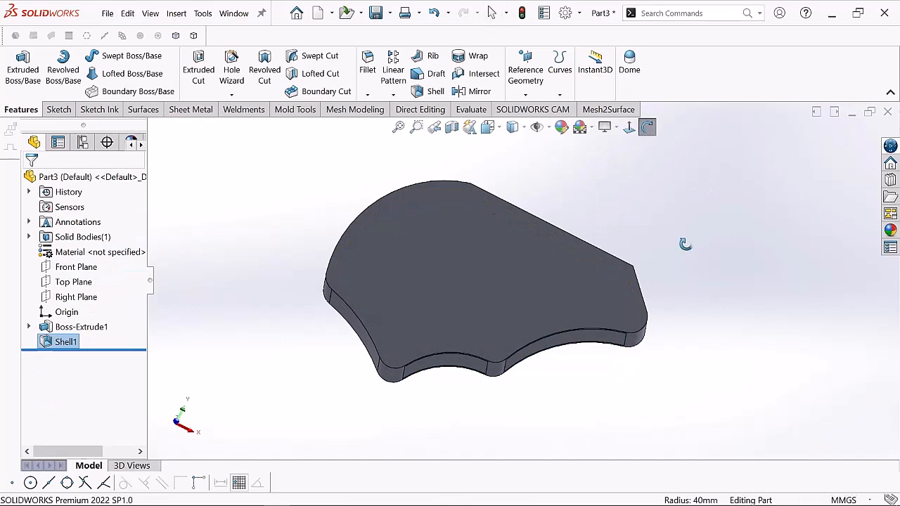
pyautogui.moveTo(687, 243)
pyautogui.mouseDown()
pyautogui.moveTo(643, 139)
pyautogui.moveTo(638, 197)
pyautogui.moveTo(622, 204)
pyautogui.moveTo(694, 153)
pyautogui.moveTo(727, 181)
pyautogui.moveTo(683, 260)
pyautogui.moveTo(697, 193)
pyautogui.moveTo(655, 150)
pyautogui.moveTo(693, 257)
pyautogui.mouseUp()
pyautogui.rightClick(201, 182)
pyautogui.click(232, 192)
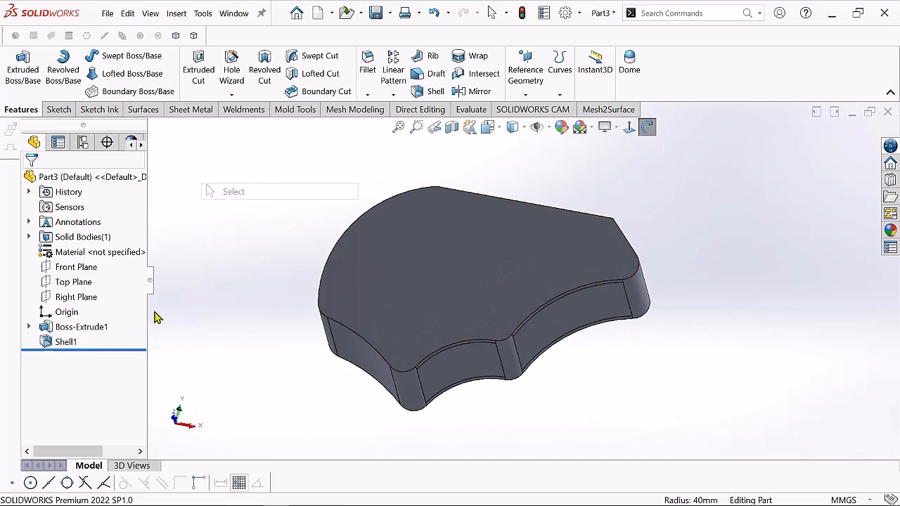
pyautogui.click(63, 343)
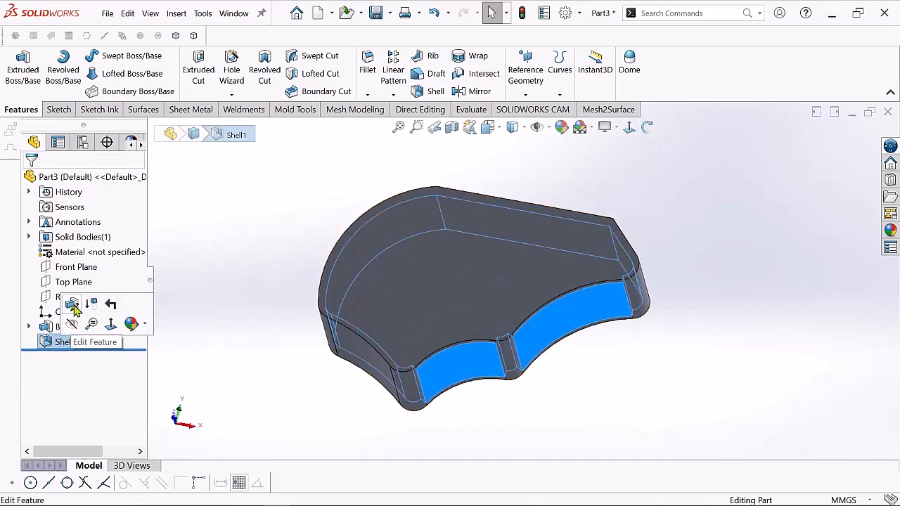
pyautogui.click(73, 304)
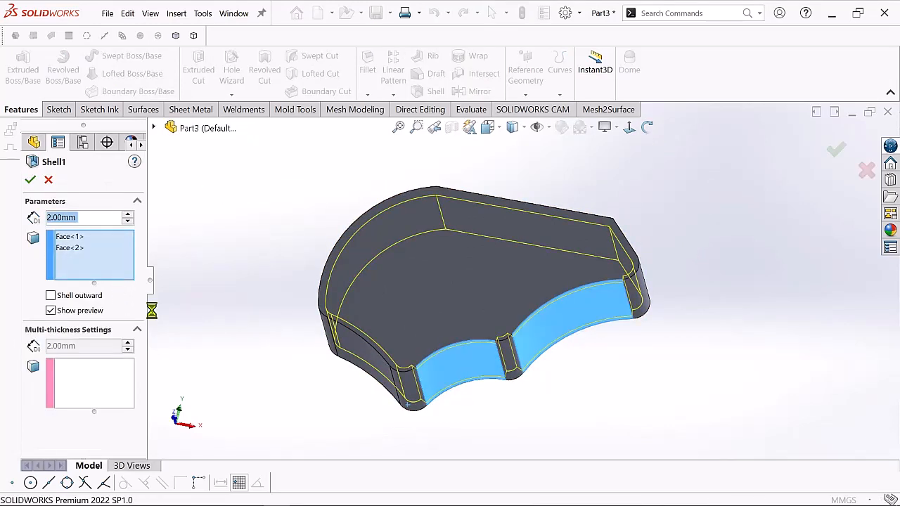
pyautogui.scroll(-5, 510, 362)
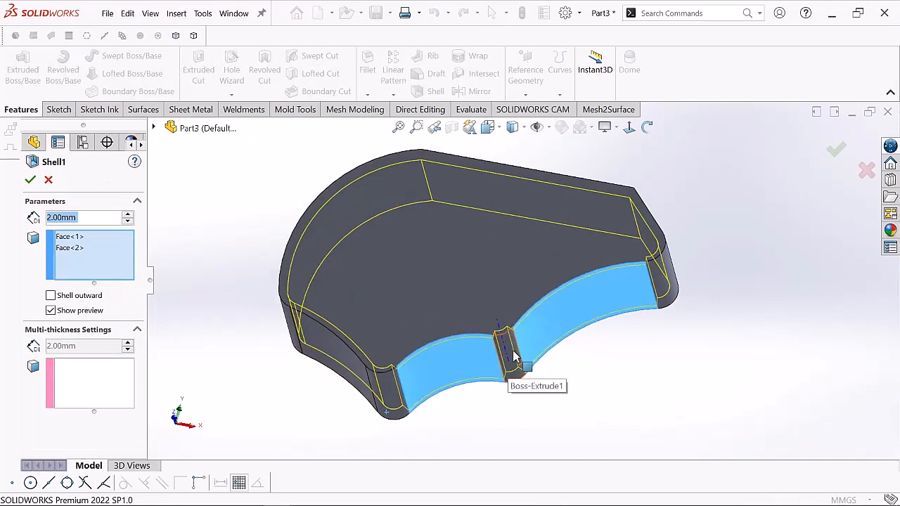
pyautogui.click(106, 273)
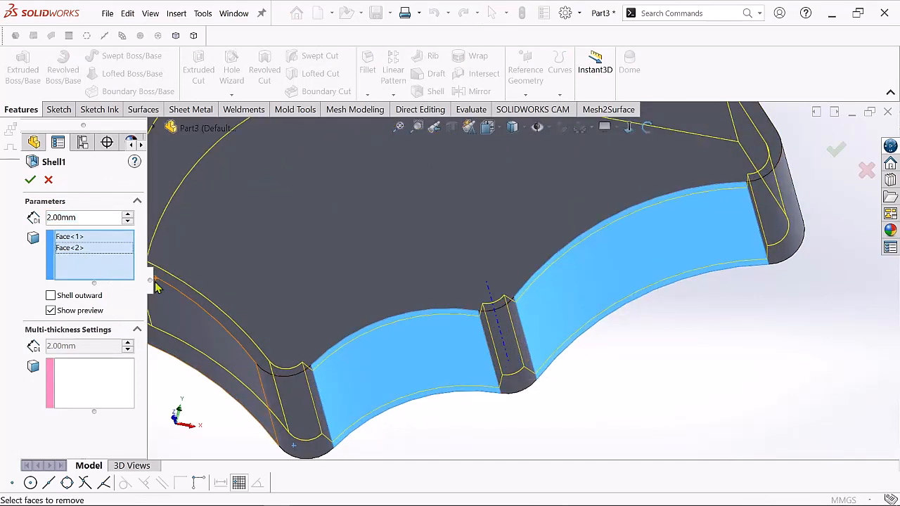
pyautogui.click(514, 347)
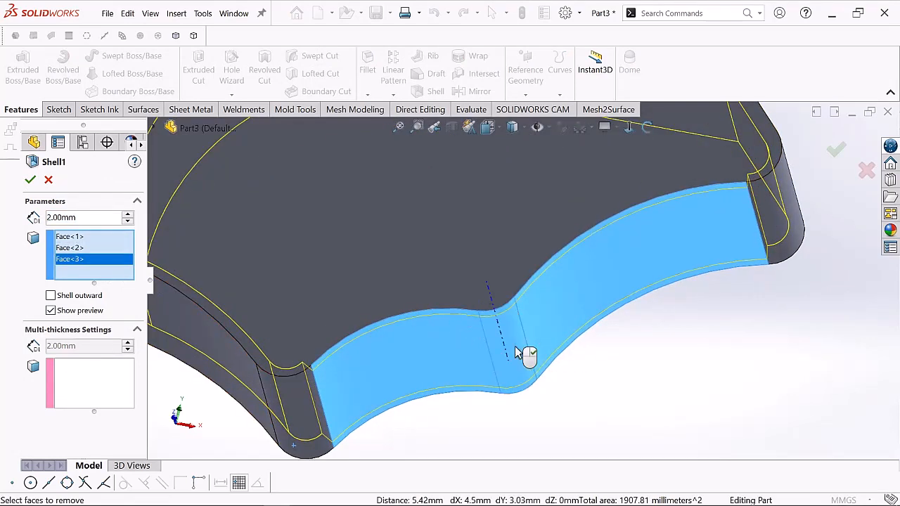
pyautogui.scroll(3, 517, 348)
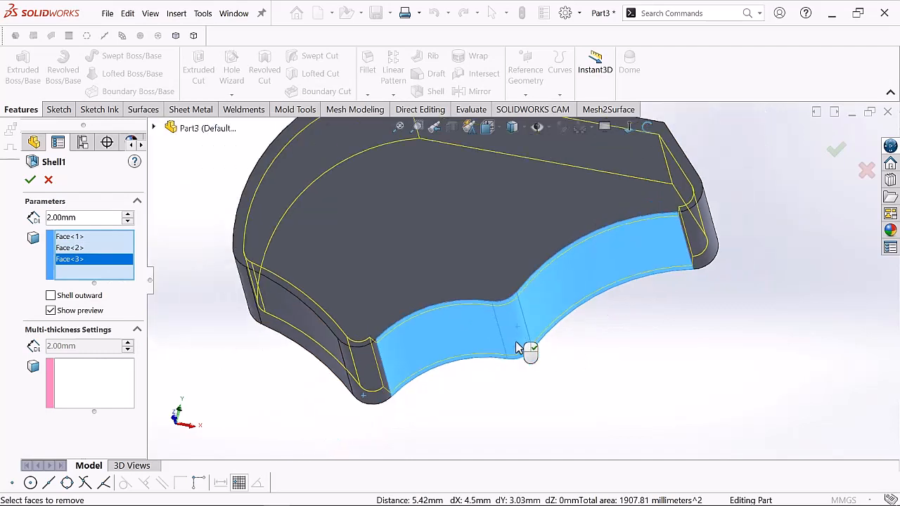
pyautogui.click(32, 180)
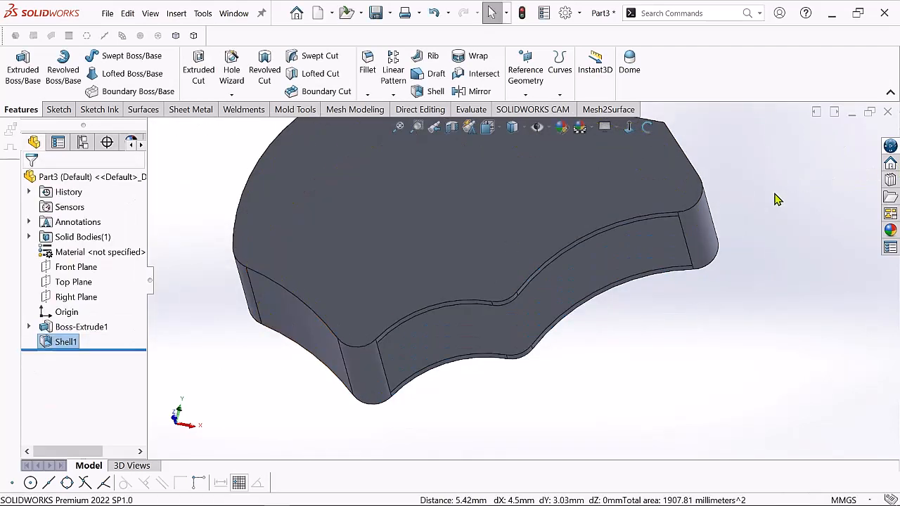
# - Start a sketch on the tank's flat side face and convert the face's outline into sketch entities
pyautogui.scroll(1, 732, 150)
pyautogui.click(647, 127)
pyautogui.moveTo(717, 175); pyautogui.dragTo(670, 201)
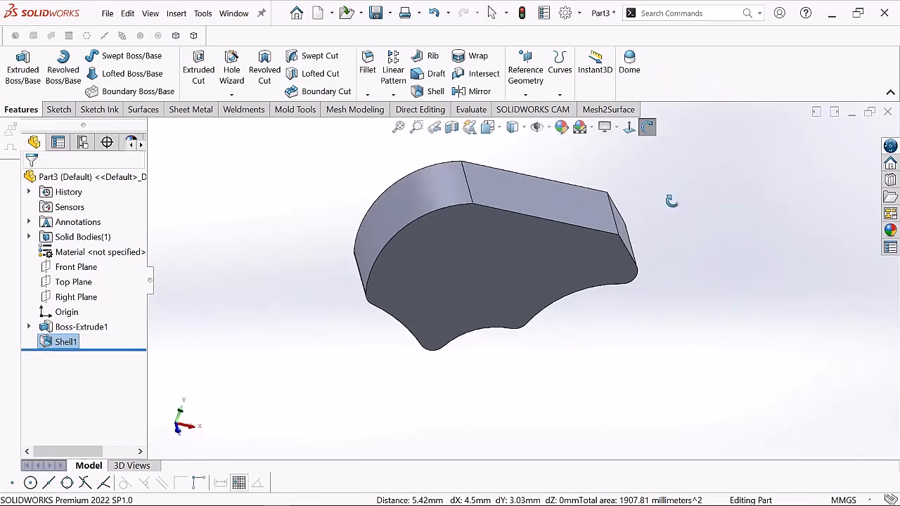
pyautogui.rightClick(659, 167)
pyautogui.click(685, 177)
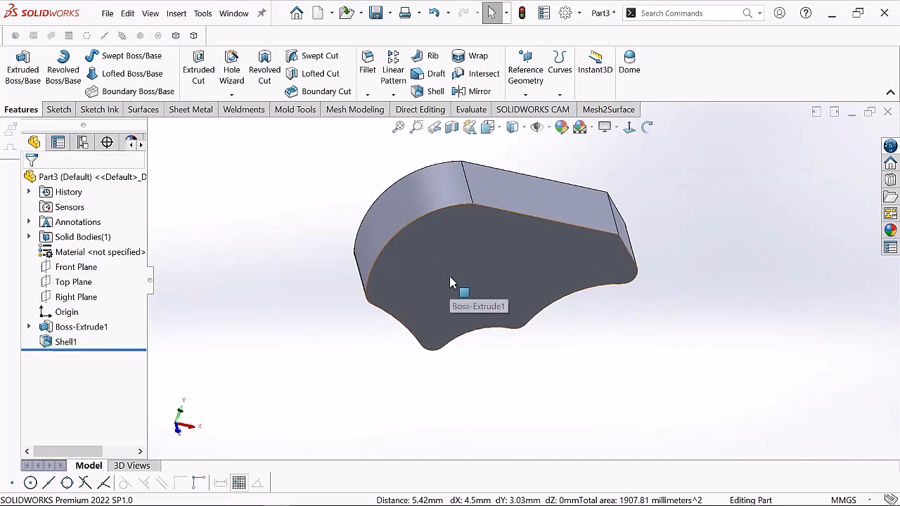
pyautogui.click(481, 260)
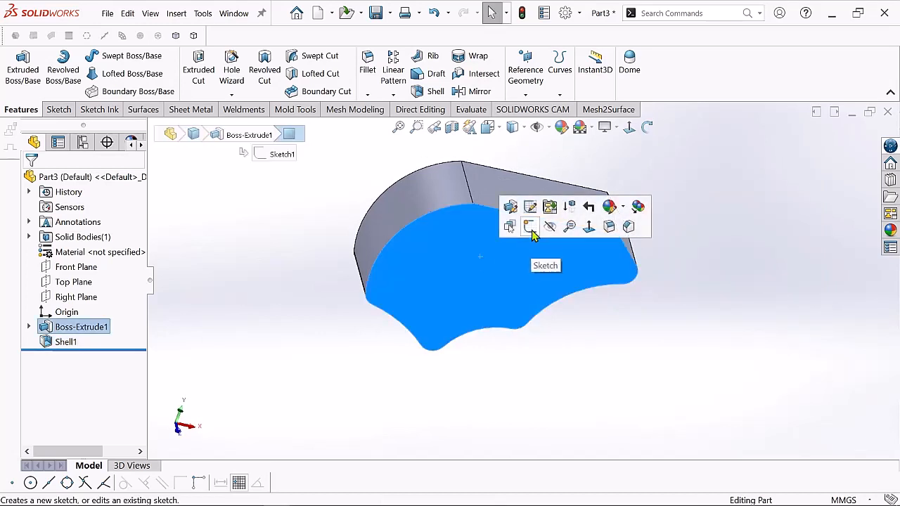
pyautogui.click(529, 226)
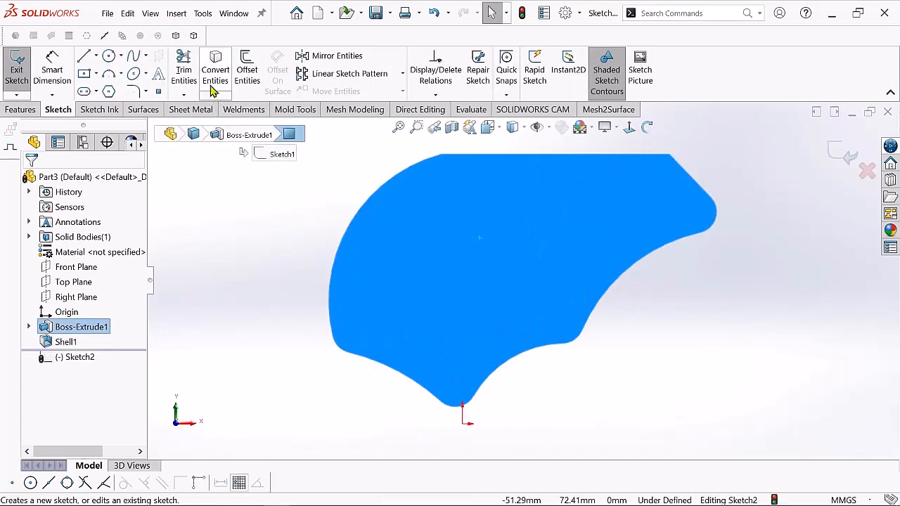
pyautogui.click(215, 79)
pyautogui.press('z')
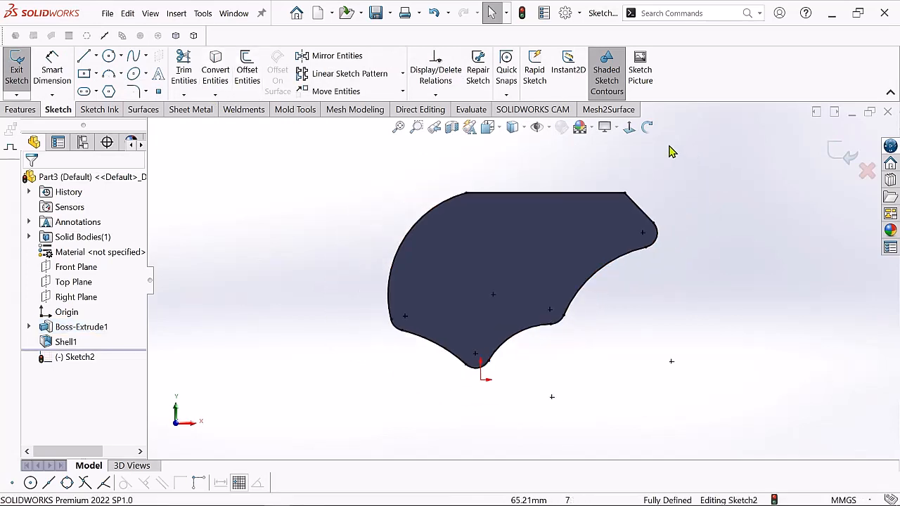
# - Sketch a slanted line across the side face from the large outer arc to the small concave underside arc
pyautogui.click(648, 128)
pyautogui.moveTo(659, 172); pyautogui.dragTo(668, 213)
pyautogui.rightClick(283, 187)
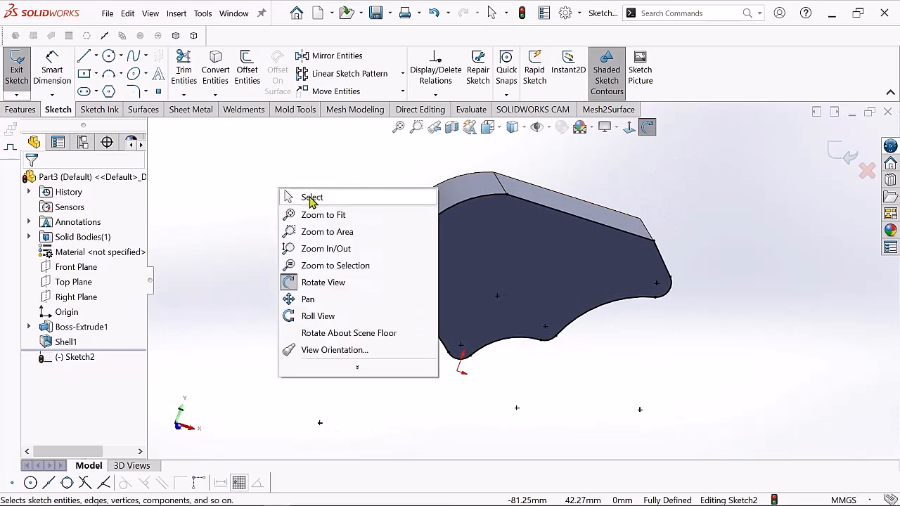
pyautogui.click(311, 197)
pyautogui.click(84, 58)
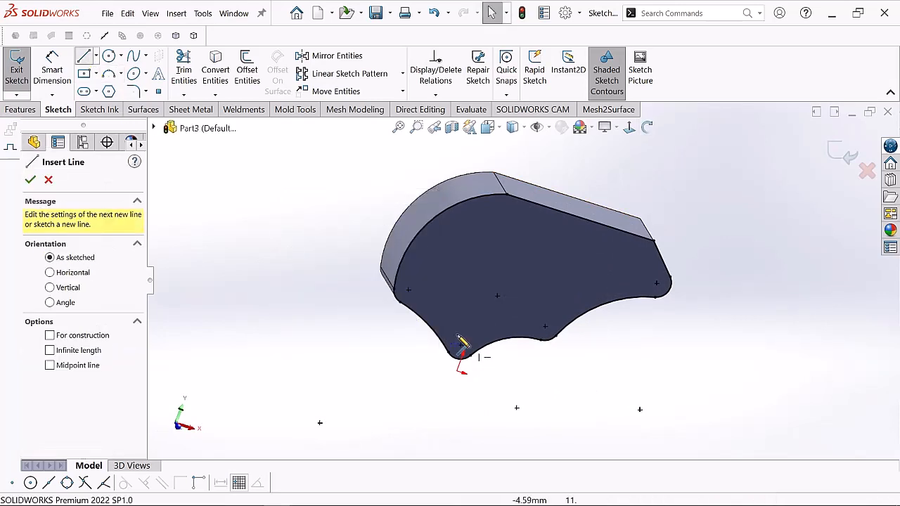
pyautogui.click(400, 266)
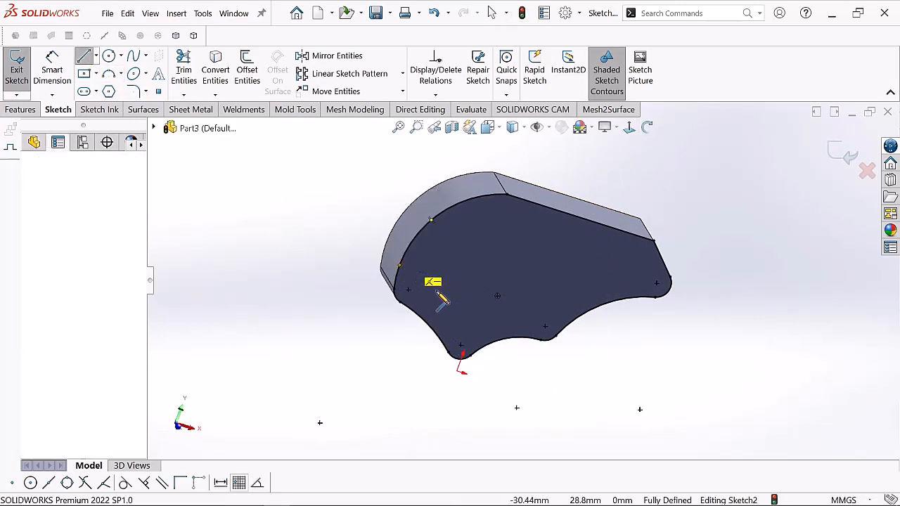
pyautogui.click(488, 346)
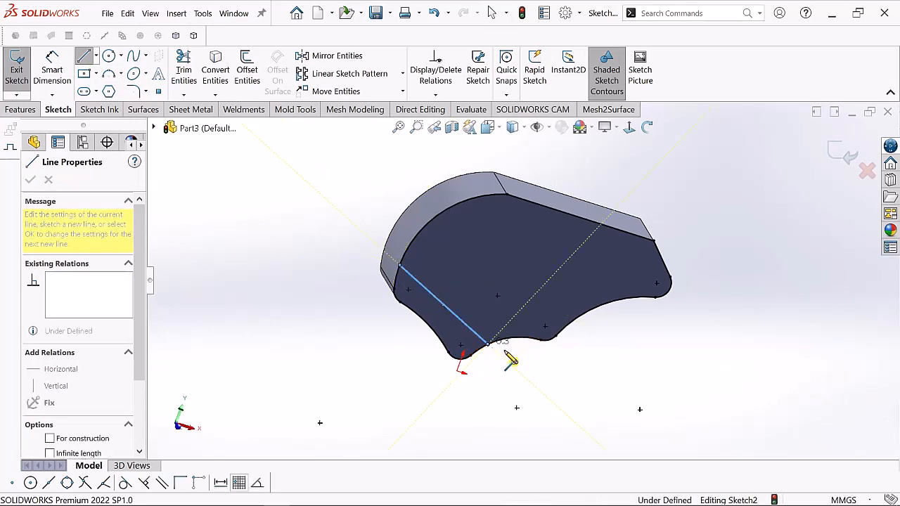
pyautogui.rightClick(521, 357)
pyautogui.click(524, 361)
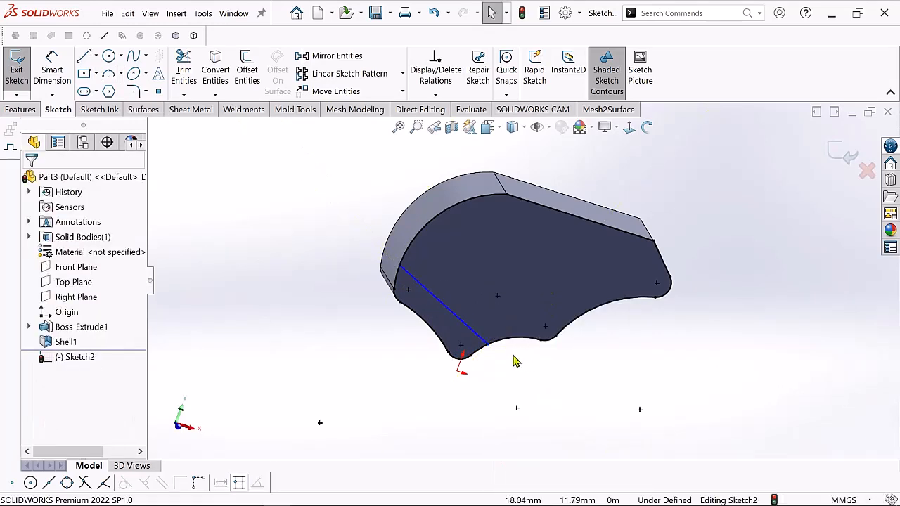
# - Power-trim the converted outline segments around the lower corner beyond the slanted line, keeping the larger closed profile
pyautogui.click(184, 70)
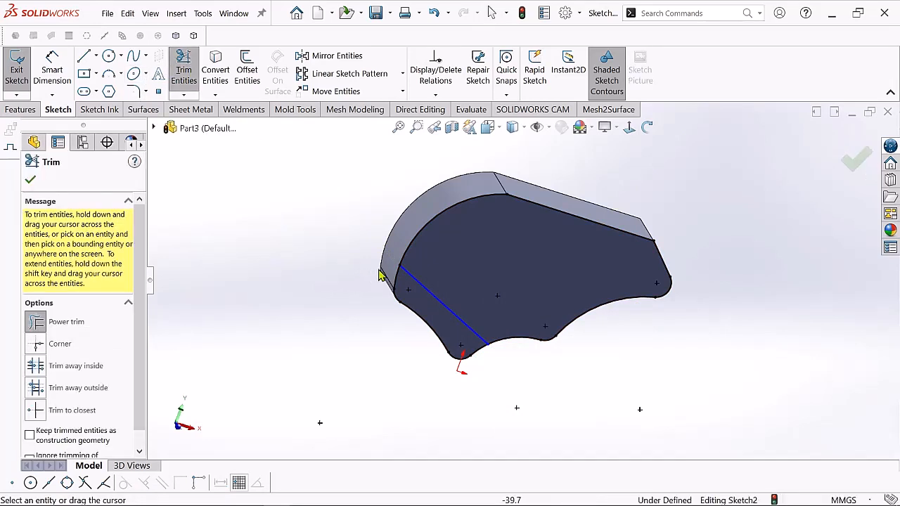
pyautogui.moveTo(403, 329)
pyautogui.mouseDown()
pyautogui.moveTo(449, 352)
pyautogui.moveTo(465, 374)
pyautogui.mouseUp()
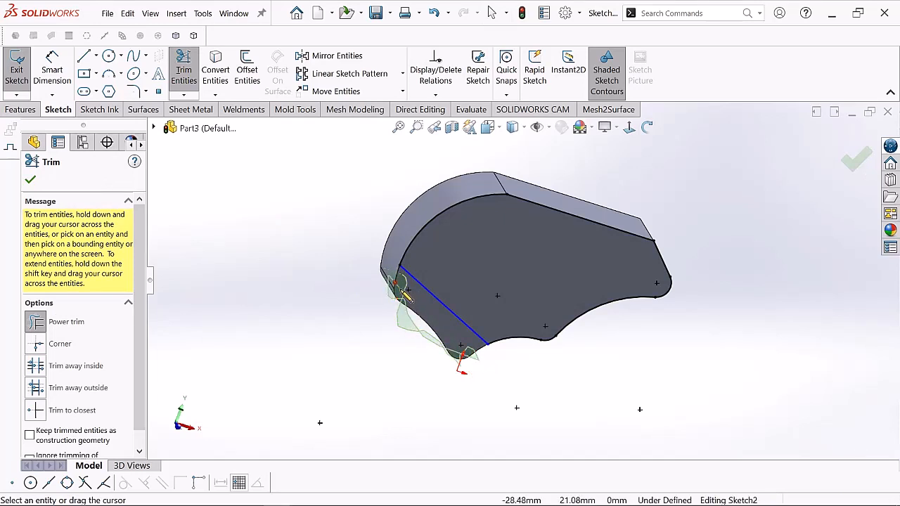
pyautogui.moveTo(404, 295); pyautogui.dragTo(342, 267)
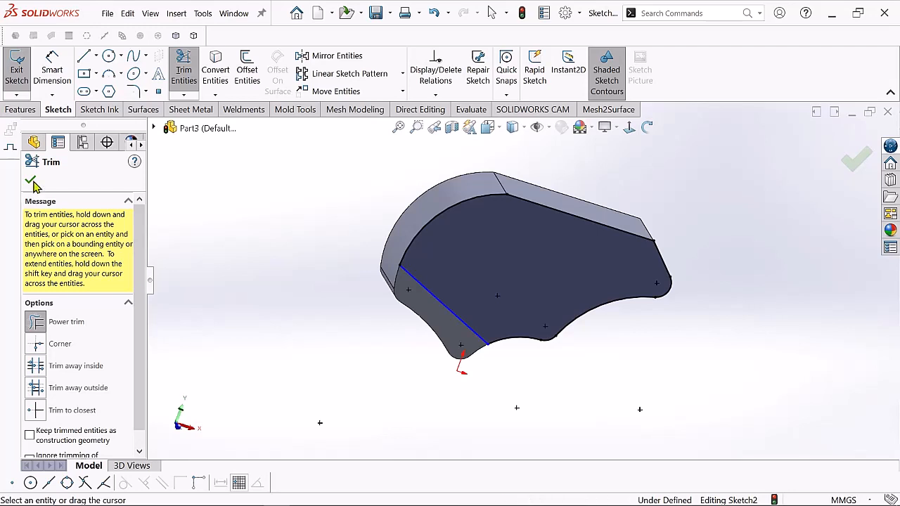
pyautogui.click(32, 181)
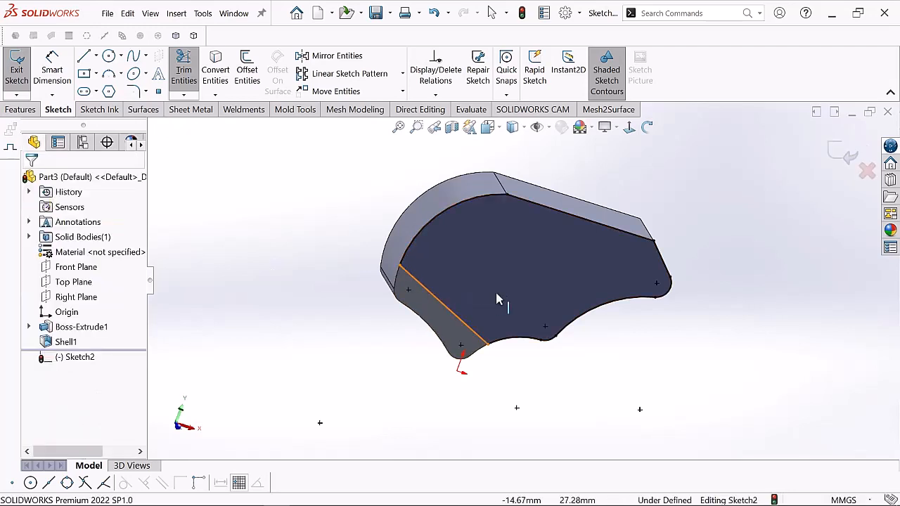
pyautogui.scroll(-3, 500, 300)
pyautogui.scroll(5, 501, 301)
pyautogui.scroll(-2, 572, 293)
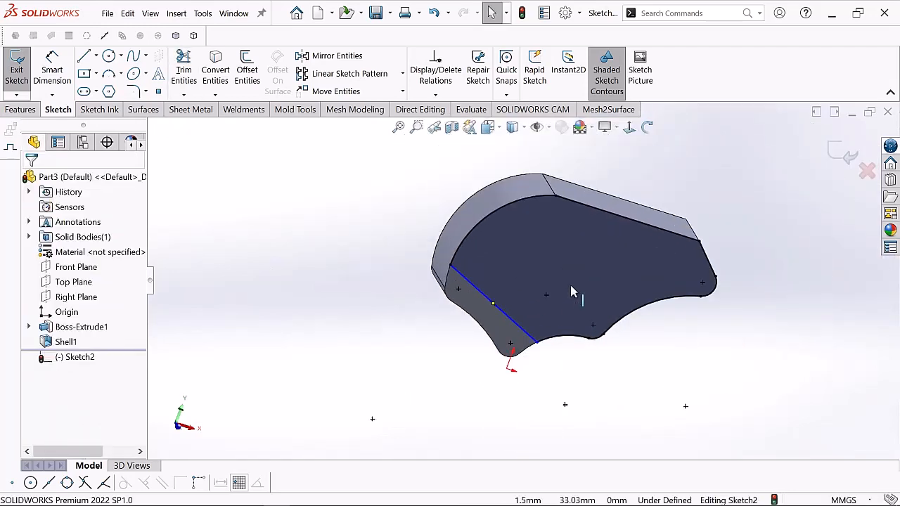
pyautogui.scroll(-1, 534, 300)
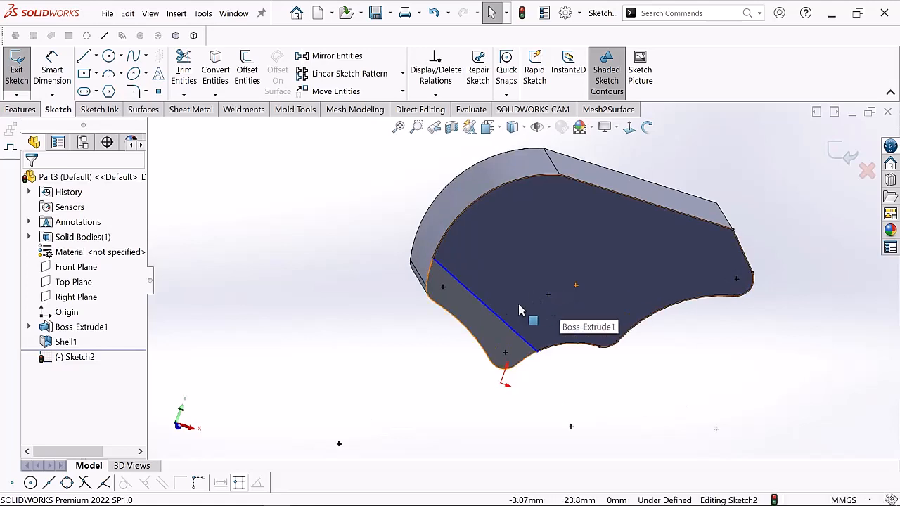
pyautogui.scroll(3, 521, 310)
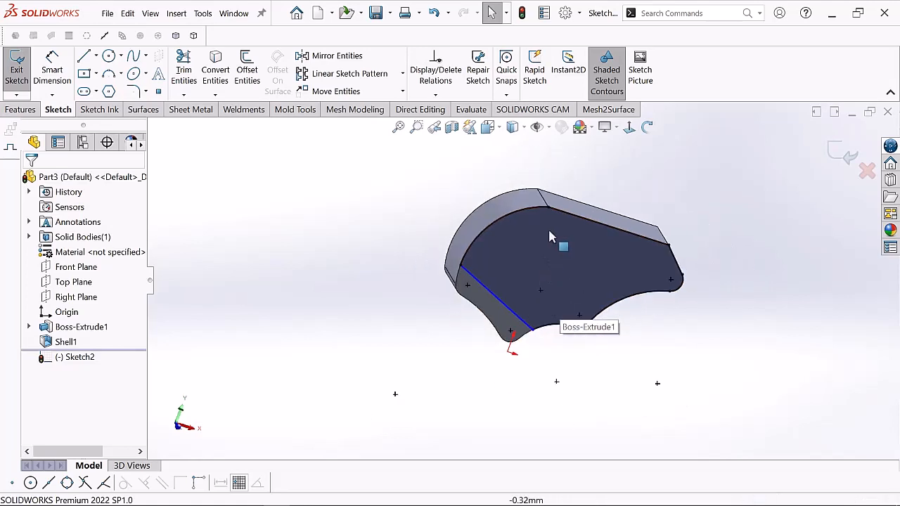
# - Extrude the trimmed side-face profile as a merged Mid Plane boss with a depth of 0.25 mm
pyautogui.click(647, 129)
pyautogui.moveTo(619, 176); pyautogui.dragTo(520, 200)
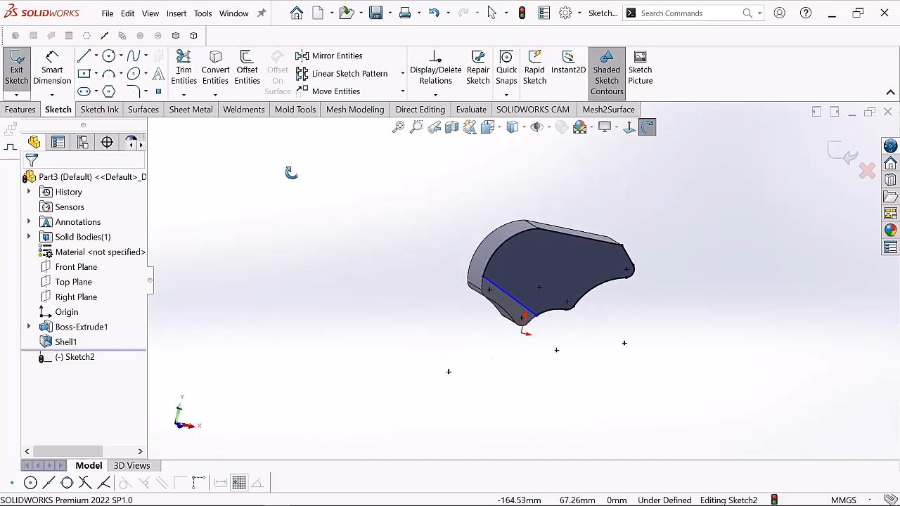
pyautogui.rightClick(291, 172)
pyautogui.click(347, 184)
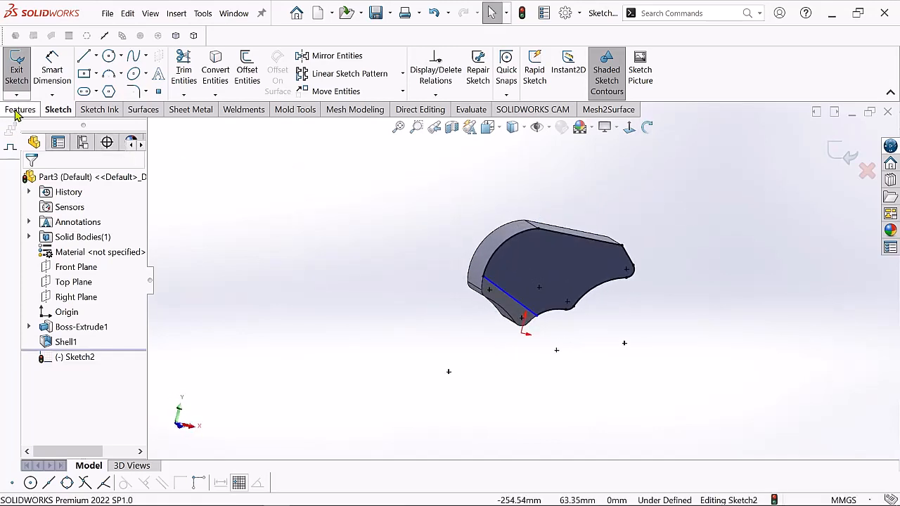
pyautogui.click(20, 110)
pyautogui.click(23, 70)
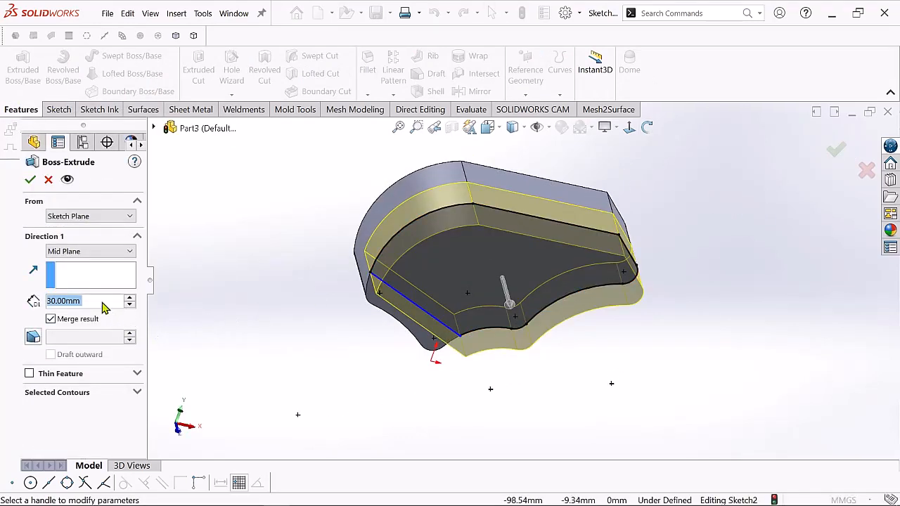
pyautogui.write('=')
pyautogui.press('BackSpace')
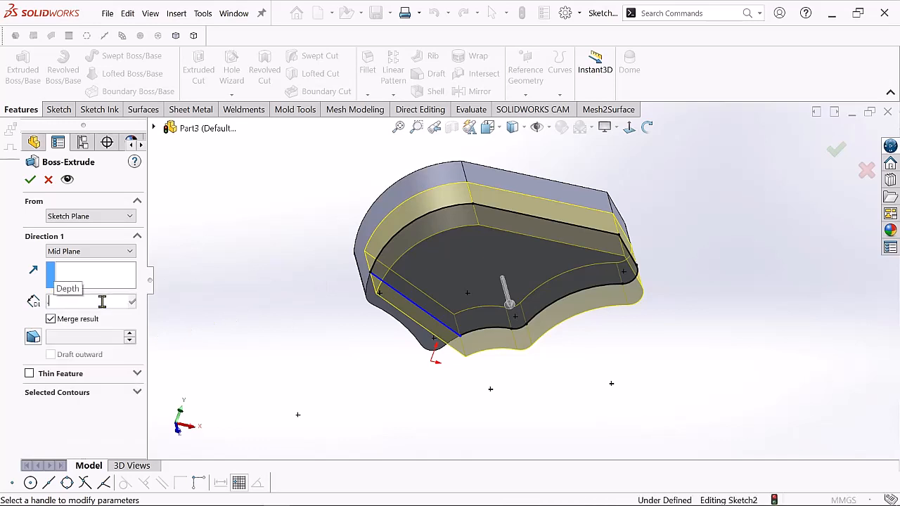
pyautogui.write('0.25')
pyautogui.press('Return')
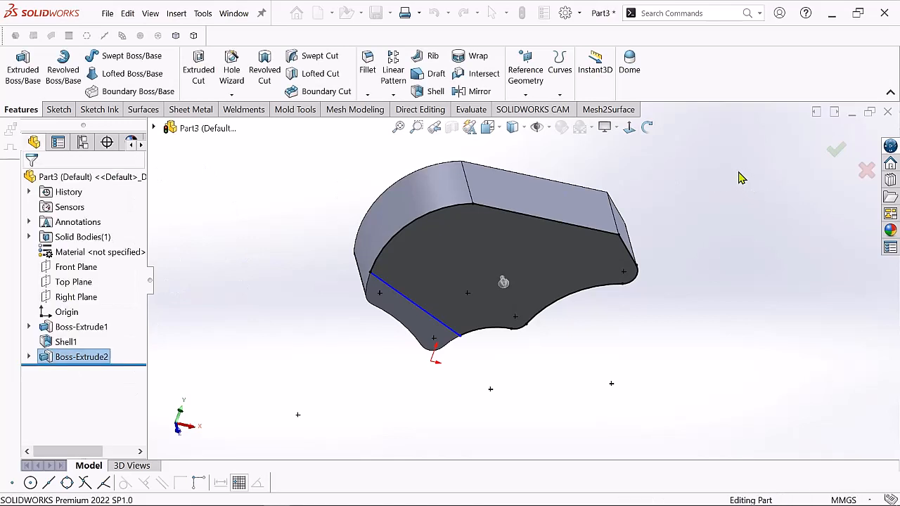
# - Start a sketch on the tank's opposite flat side face and convert that face's outline into sketch entities
pyautogui.click(647, 128)
pyautogui.moveTo(657, 158); pyautogui.dragTo(711, 170)
pyautogui.rightClick(712, 169)
pyautogui.click(737, 179)
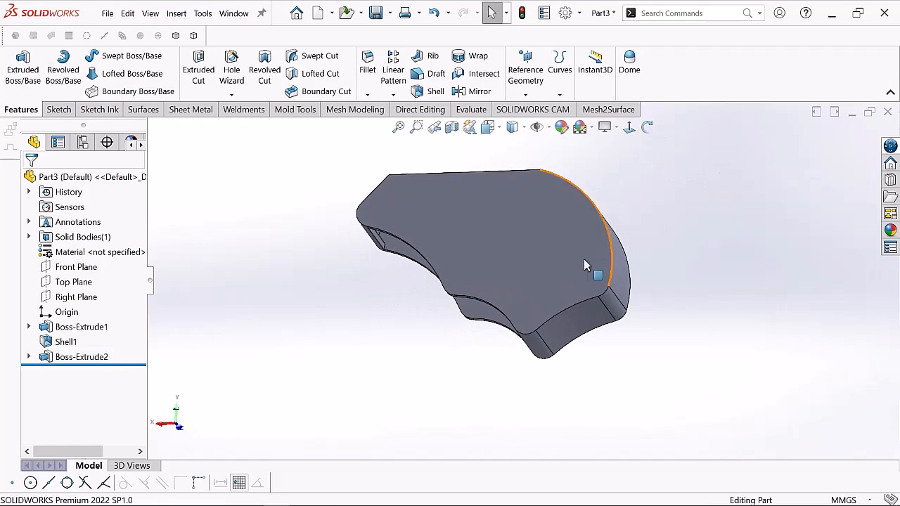
pyautogui.click(583, 276)
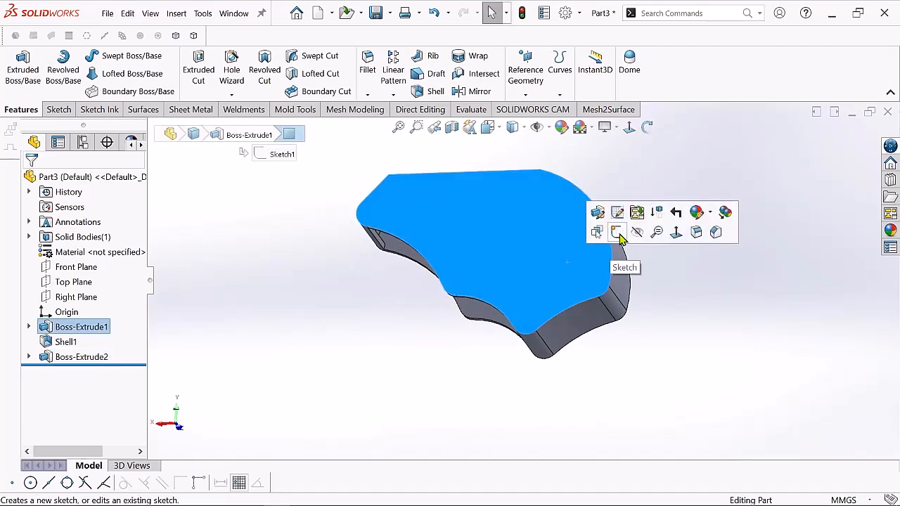
pyautogui.click(618, 234)
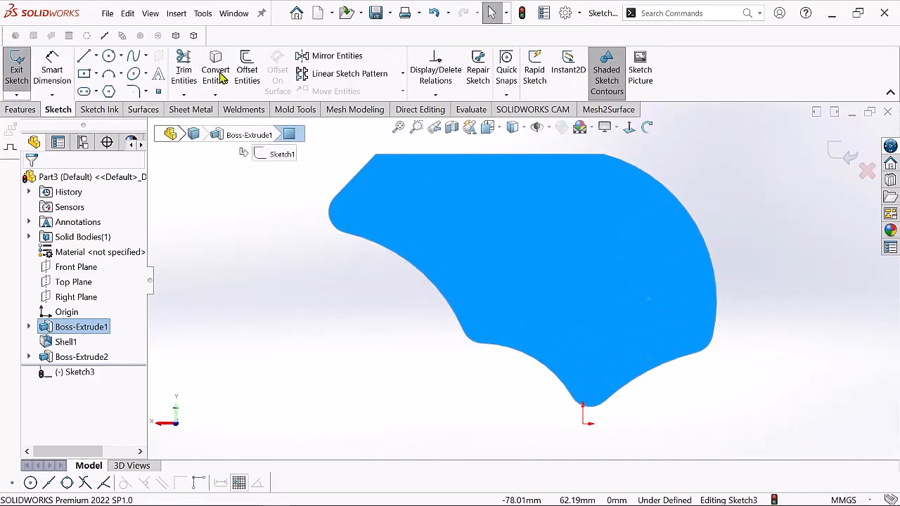
pyautogui.click(221, 77)
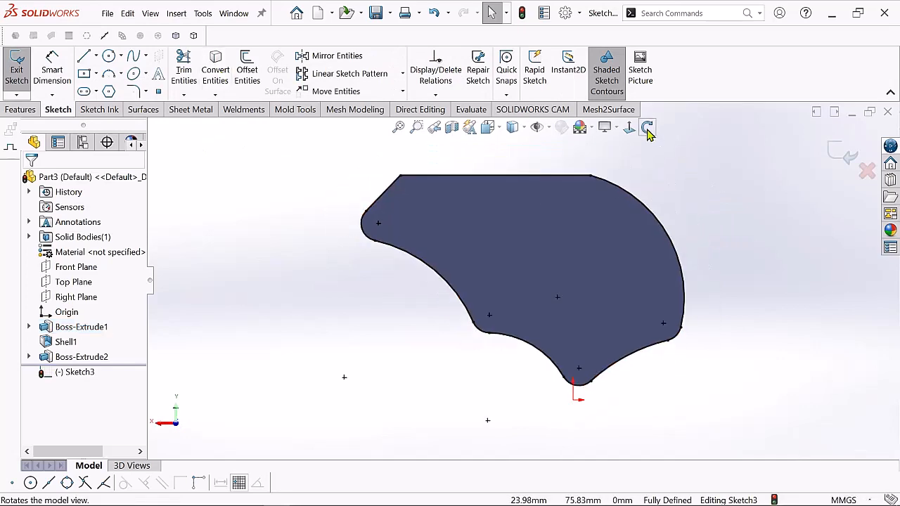
# - Sketch a slanted line on the opposite side face from the large outer arc to the small concave arc on the underside
pyautogui.click(647, 130)
pyautogui.moveTo(691, 213); pyautogui.dragTo(653, 281)
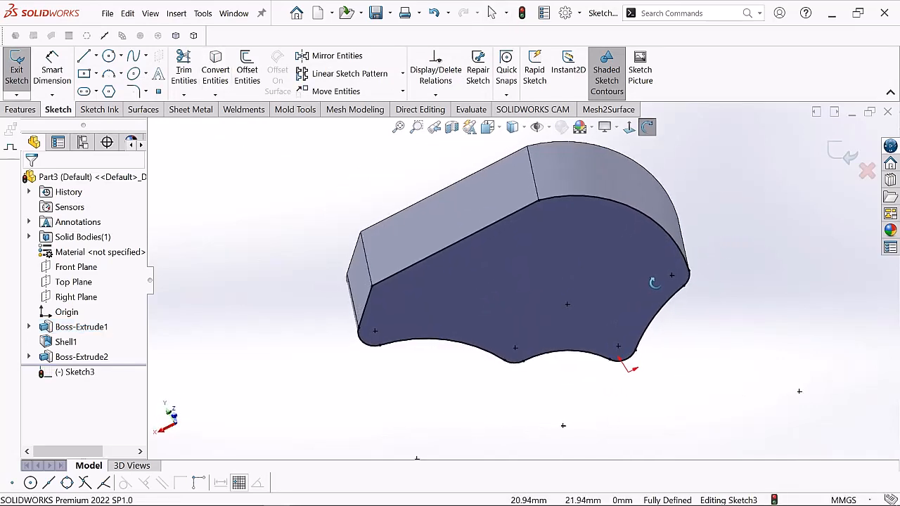
pyautogui.rightClick(342, 173)
pyautogui.click(366, 184)
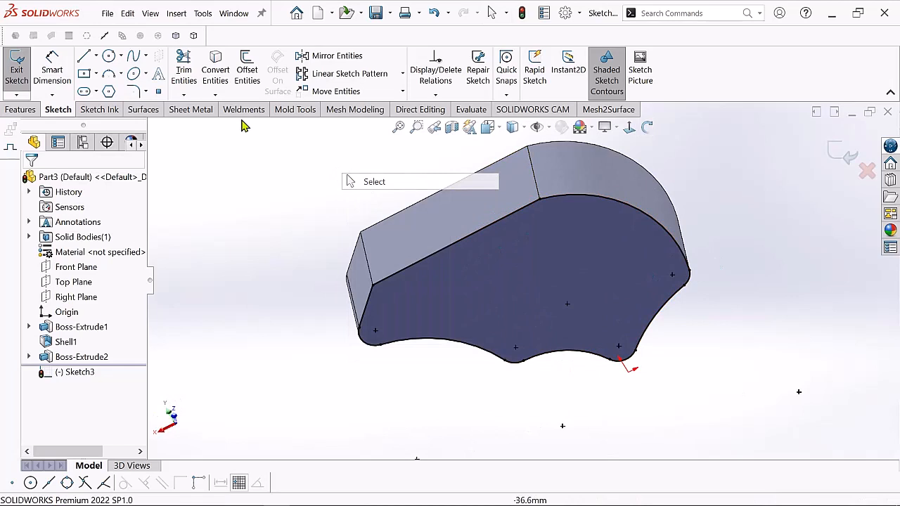
pyautogui.click(88, 59)
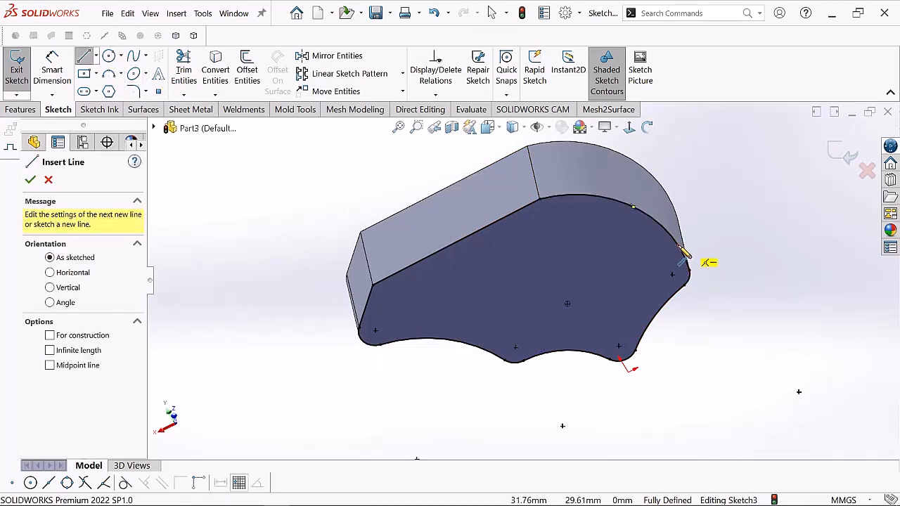
pyautogui.click(678, 246)
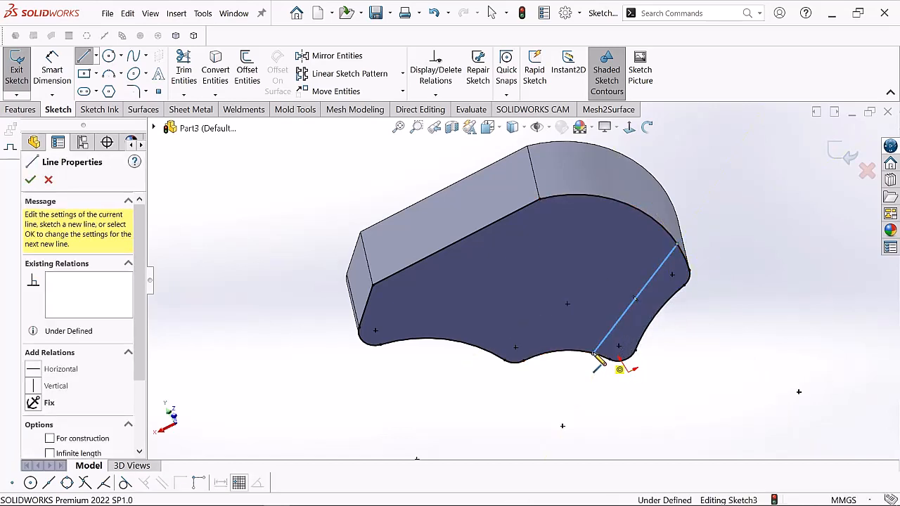
pyautogui.rightClick(596, 358)
pyautogui.click(691, 373)
pyautogui.press('Escape')
# - Power-trim the converted outline around the lower corner beyond the new slanted line, keeping the larger closed profile
pyautogui.scroll(-2, 683, 345)
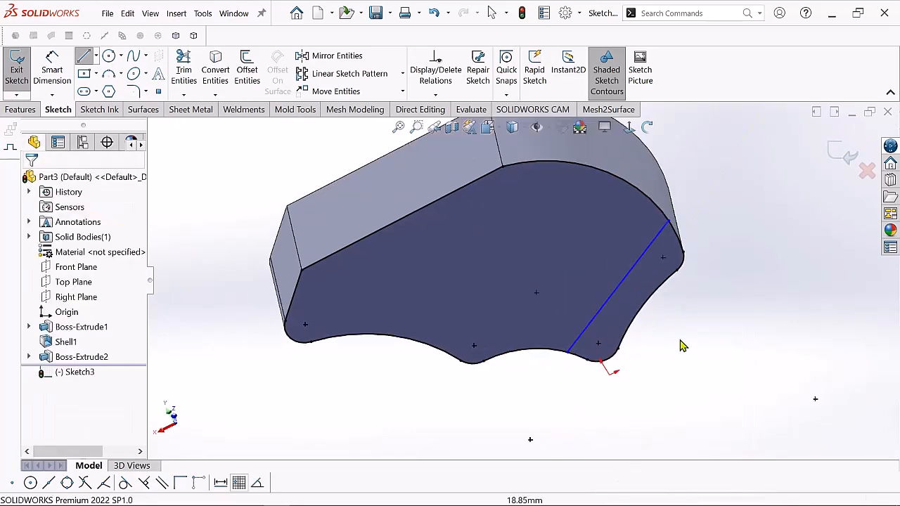
pyautogui.click(183, 68)
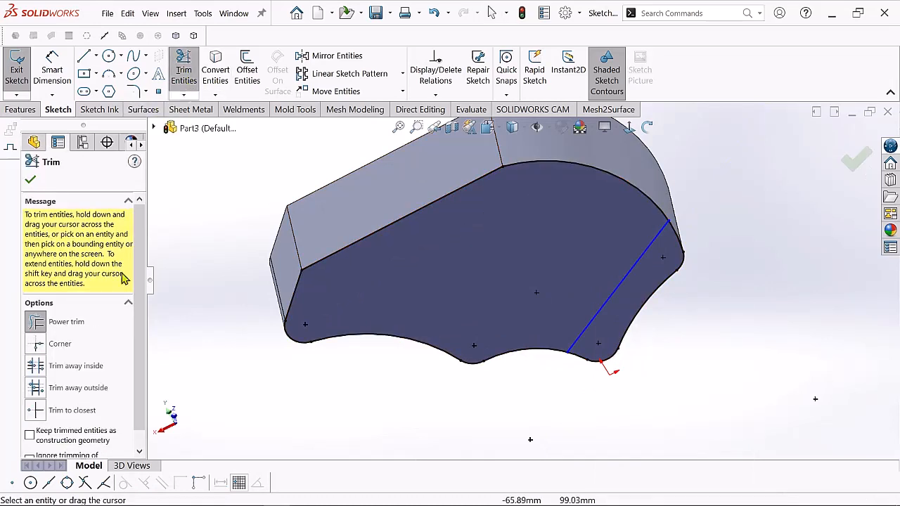
pyautogui.click(48, 323)
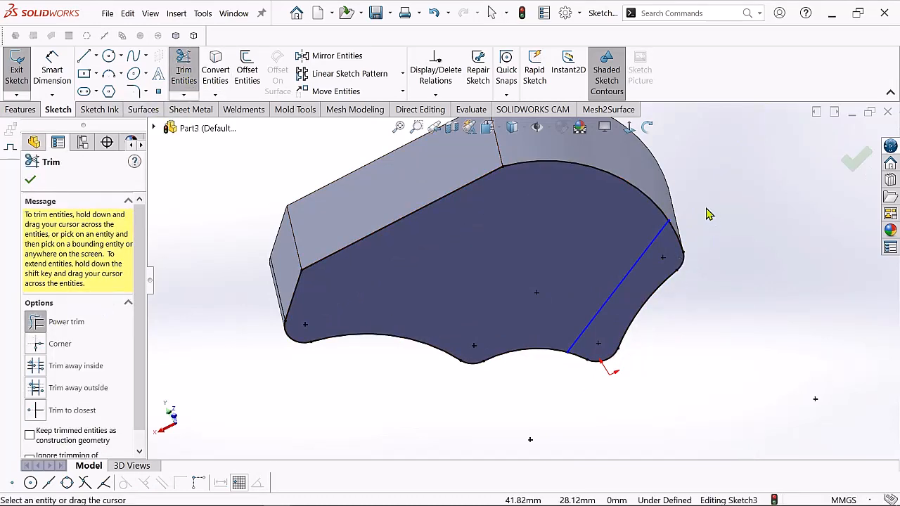
pyautogui.moveTo(664, 270)
pyautogui.mouseDown()
pyautogui.moveTo(613, 335)
pyautogui.moveTo(615, 355)
pyautogui.moveTo(718, 260)
pyautogui.moveTo(706, 216)
pyautogui.moveTo(700, 251)
pyautogui.moveTo(618, 351)
pyautogui.moveTo(632, 348)
pyautogui.mouseUp()
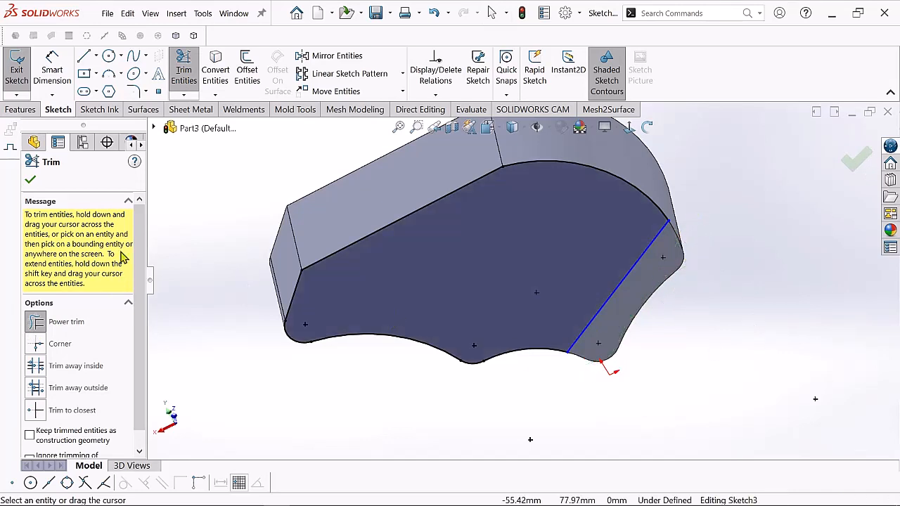
pyautogui.click(31, 183)
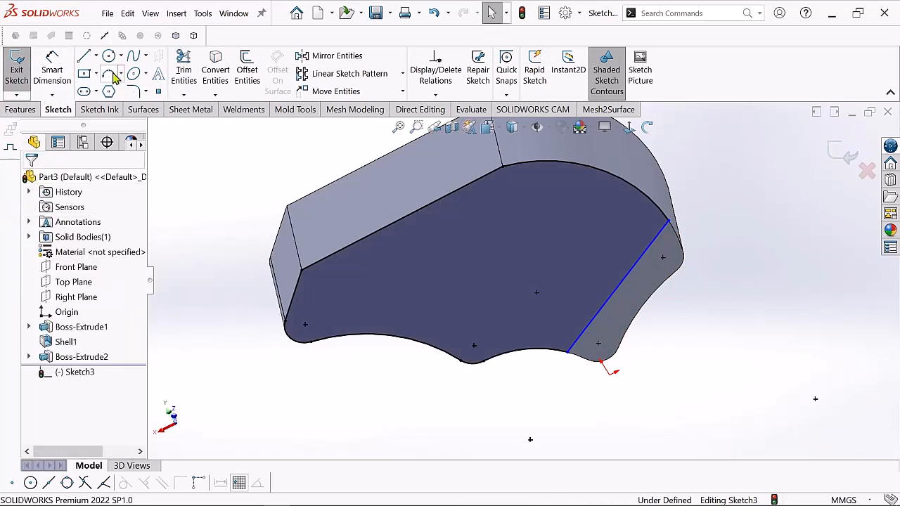
# - Extrude the trimmed profile on the opposite side face as a merged Mid Plane boss, 0.25 mm deep
pyautogui.click(21, 111)
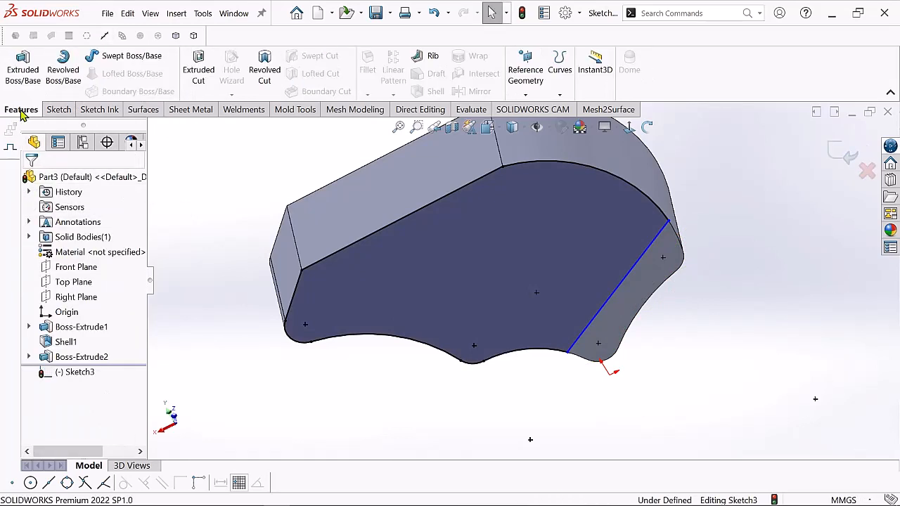
pyautogui.click(25, 79)
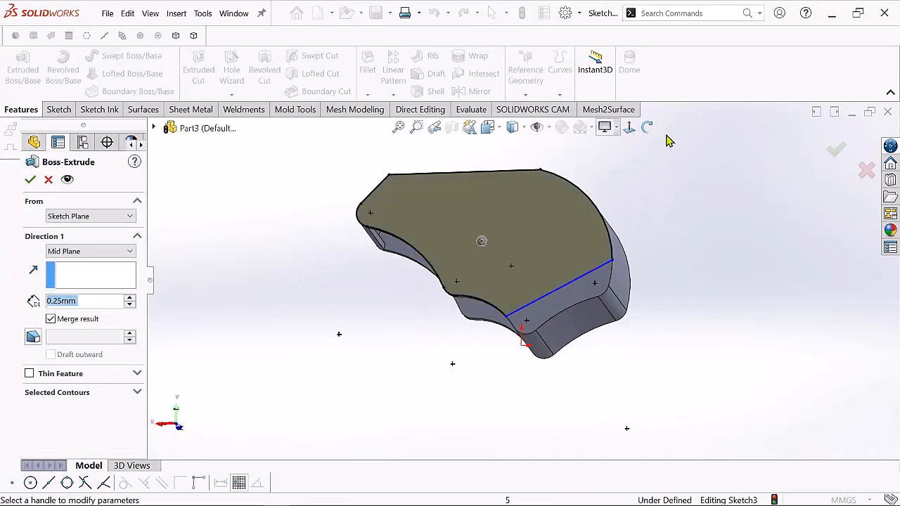
pyautogui.moveTo(628, 197); pyautogui.dragTo(592, 196)
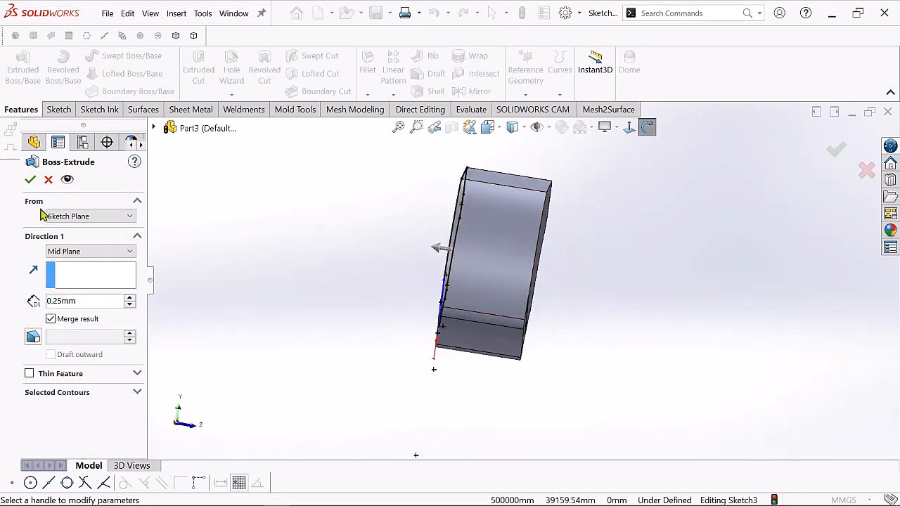
pyautogui.click(30, 180)
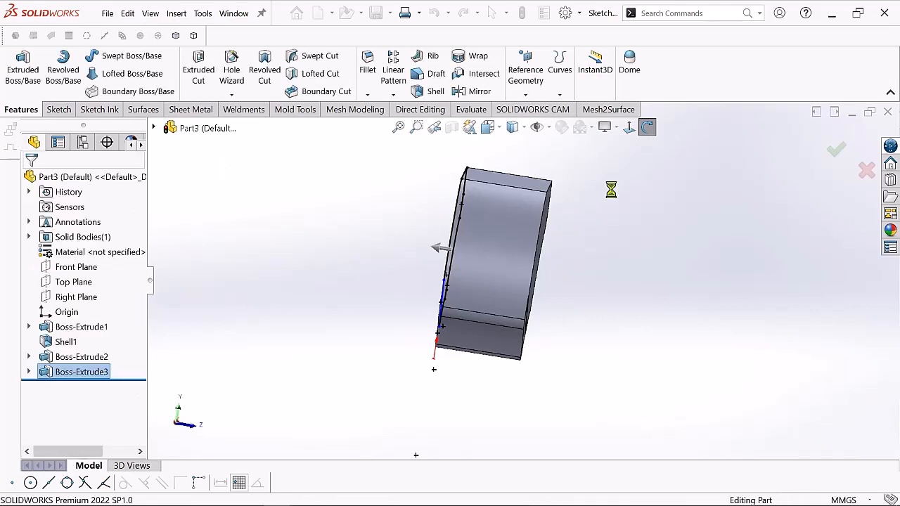
# - Add a 10 mm dome to the raised panel on the first side face
pyautogui.click(648, 127)
pyautogui.moveTo(649, 195); pyautogui.dragTo(528, 305)
pyautogui.rightClick(232, 167)
pyautogui.click(267, 177)
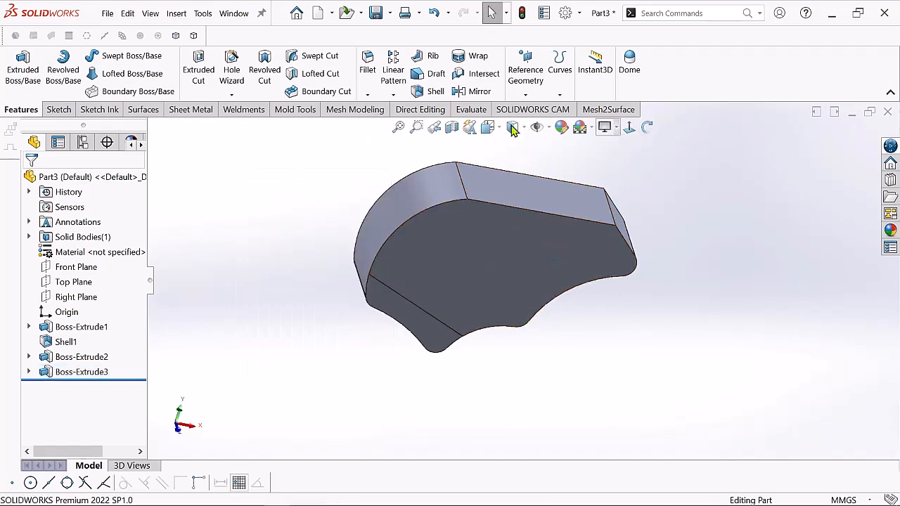
pyautogui.click(630, 62)
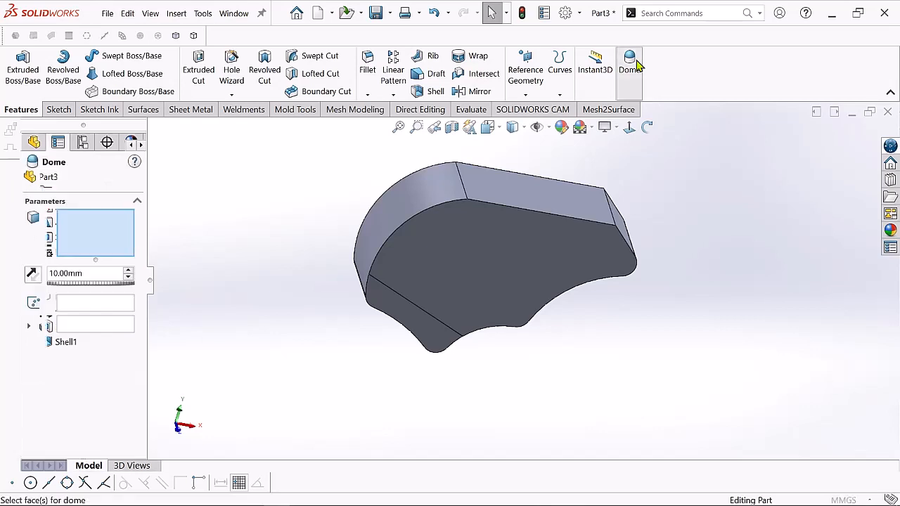
pyautogui.click(543, 248)
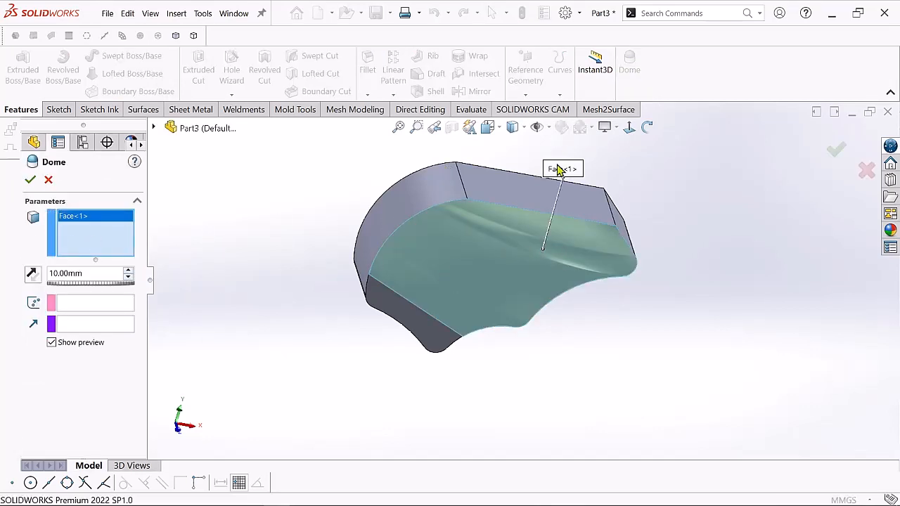
pyautogui.moveTo(693, 181); pyautogui.dragTo(657, 271)
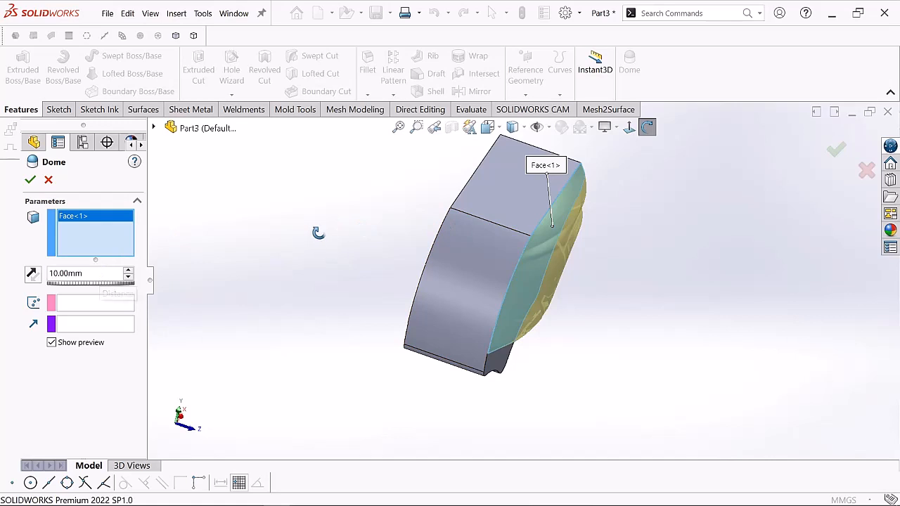
pyautogui.moveTo(319, 233); pyautogui.dragTo(426, 213)
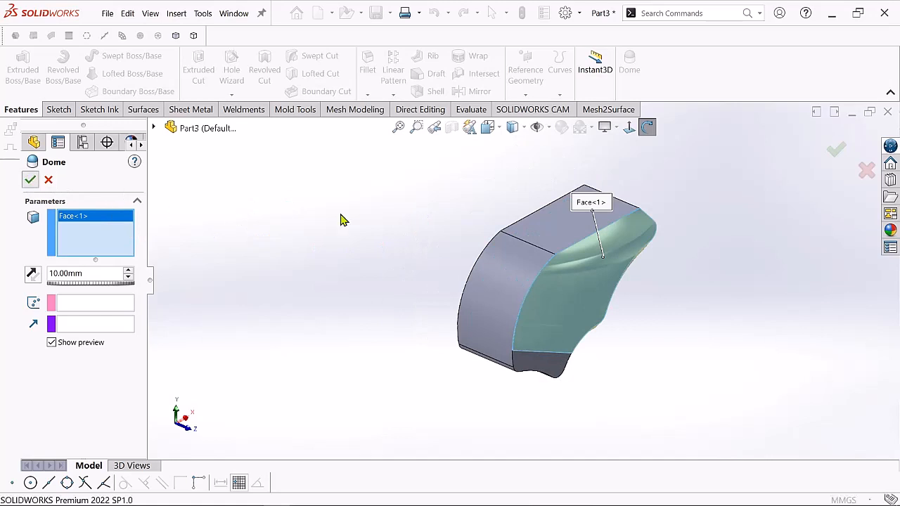
# - Add a matching dome to the raised panel on the opposite side face
pyautogui.click(649, 132)
pyautogui.moveTo(612, 152); pyautogui.dragTo(667, 167)
pyautogui.rightClick(668, 169)
pyautogui.click(694, 176)
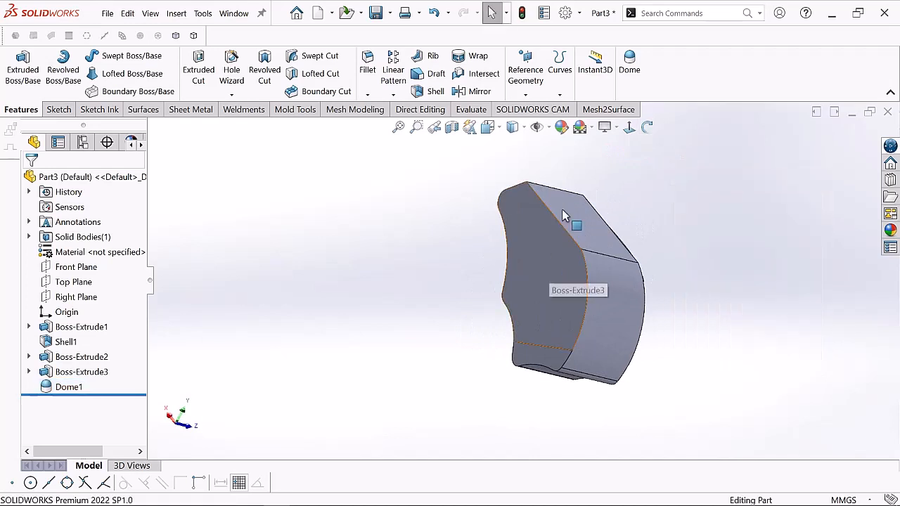
pyautogui.click(629, 67)
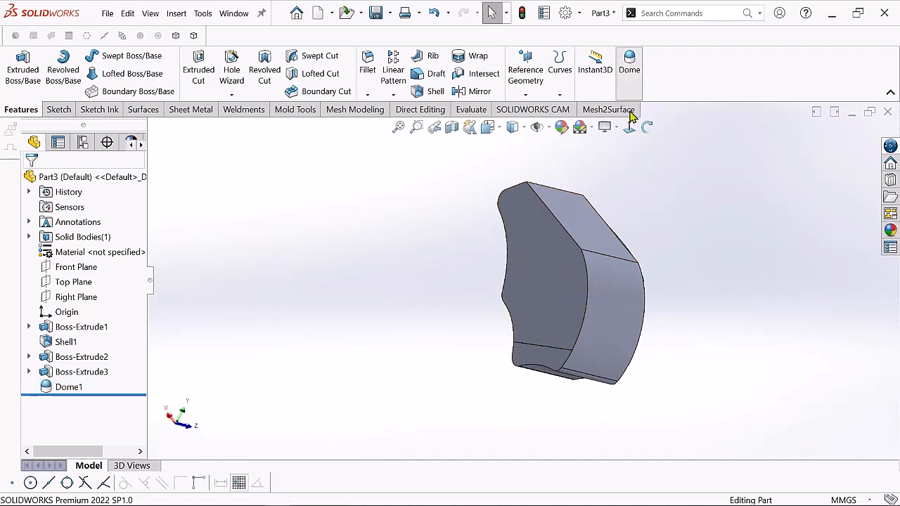
pyautogui.click(556, 278)
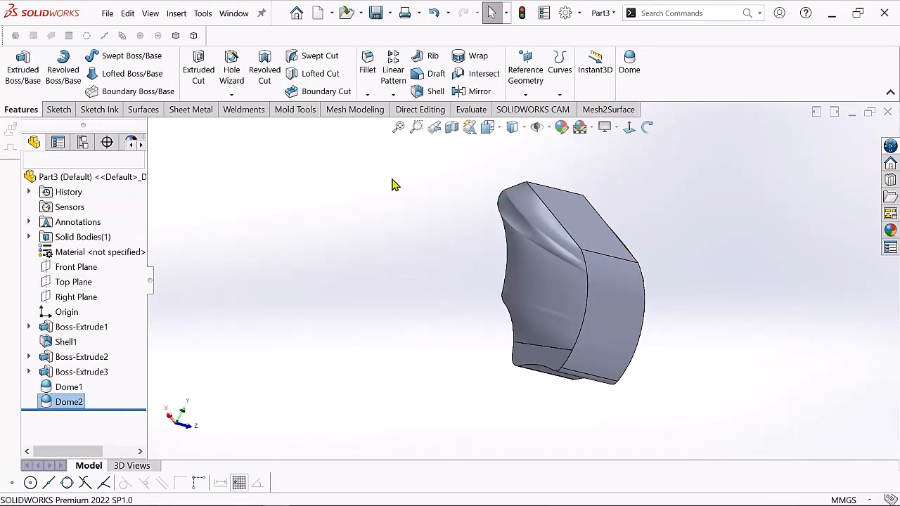
# - Add a 10 mm dome to the flat rectangular top face of the tank
pyautogui.moveTo(621, 190); pyautogui.dragTo(600, 229)
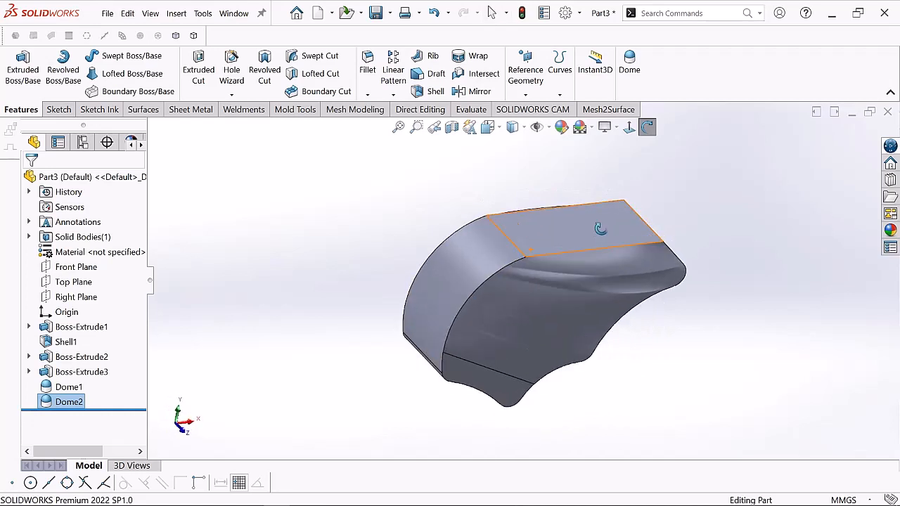
pyautogui.rightClick(519, 160)
pyautogui.click(554, 170)
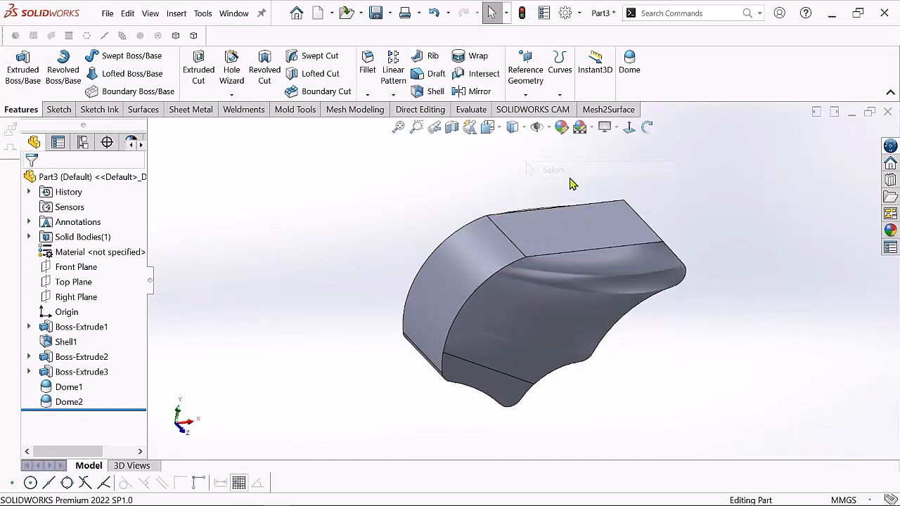
pyautogui.click(629, 63)
pyautogui.click(557, 232)
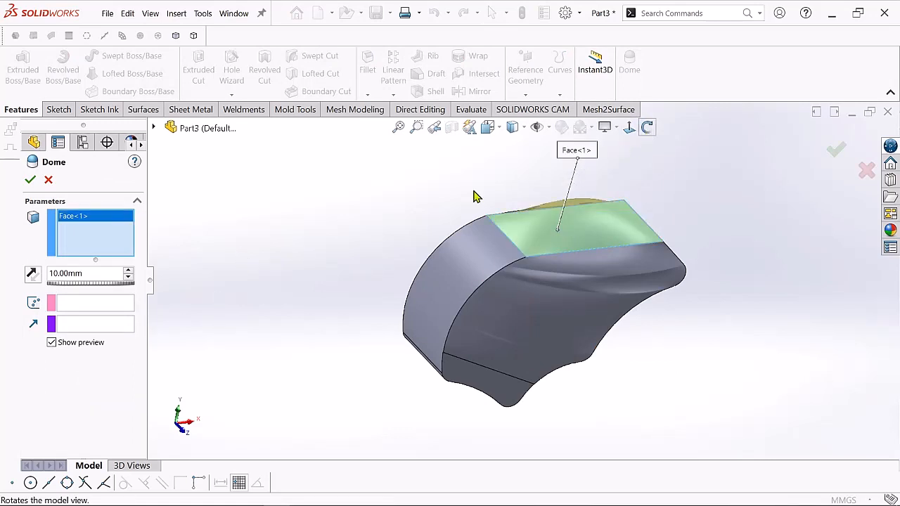
pyautogui.moveTo(363, 215); pyautogui.dragTo(320, 264, button='middle')
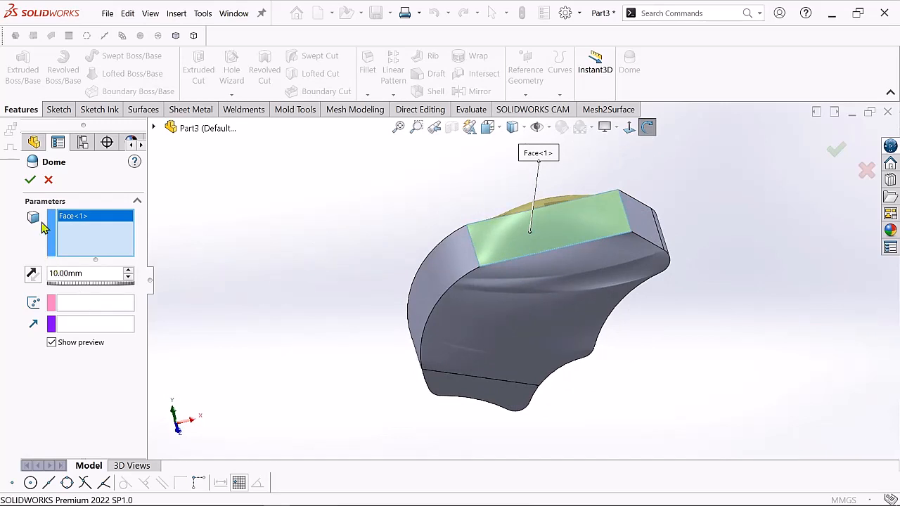
pyautogui.click(31, 183)
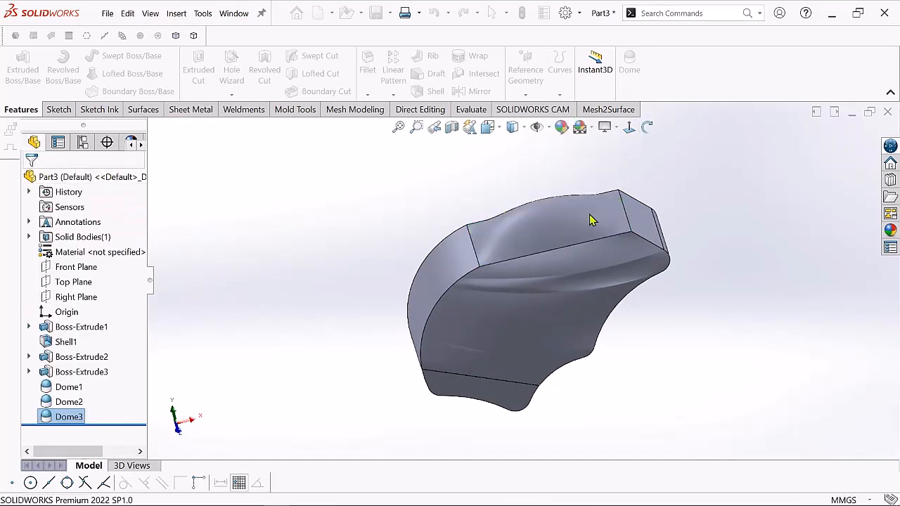
# - Define a reference plane parallel to the Top Plane with a 70 mm upward offset
pyautogui.click(647, 127)
pyautogui.moveTo(639, 203); pyautogui.dragTo(257, 185)
pyautogui.rightClick(261, 191)
pyautogui.click(288, 195)
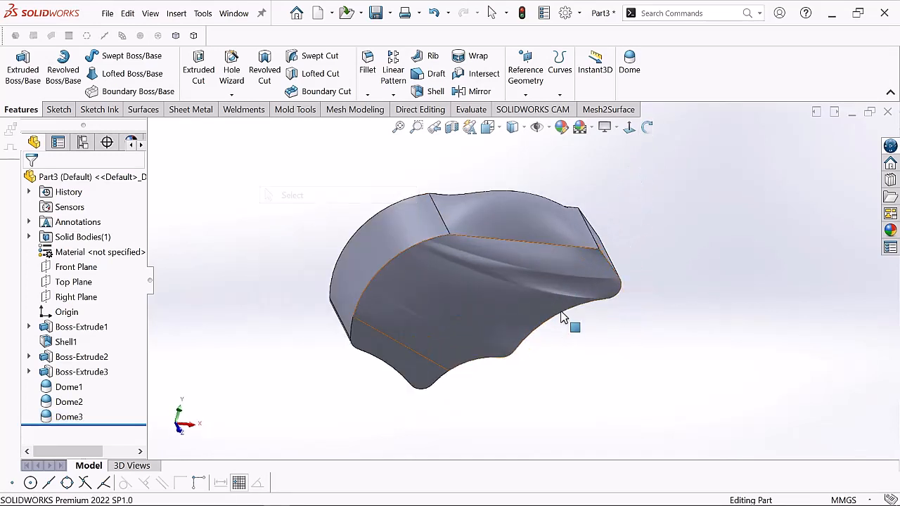
pyautogui.scroll(2, 596, 213)
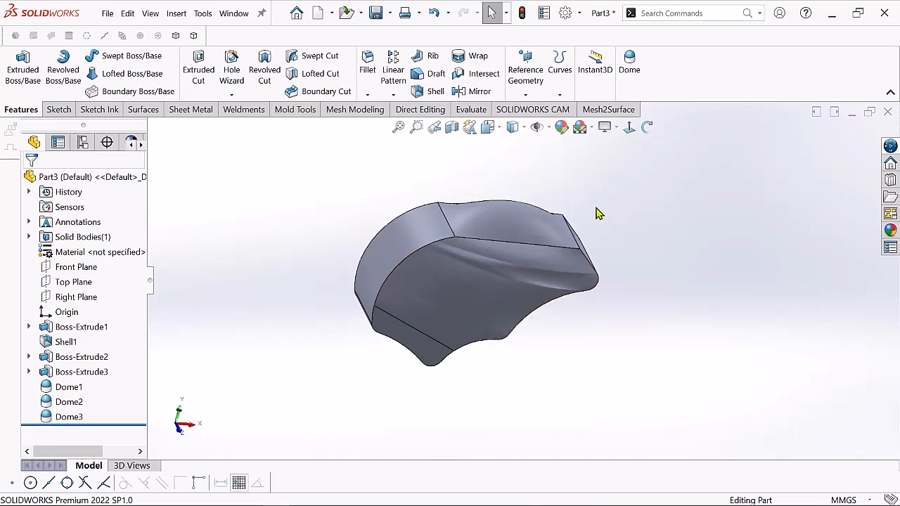
pyautogui.click(529, 97)
pyautogui.click(539, 110)
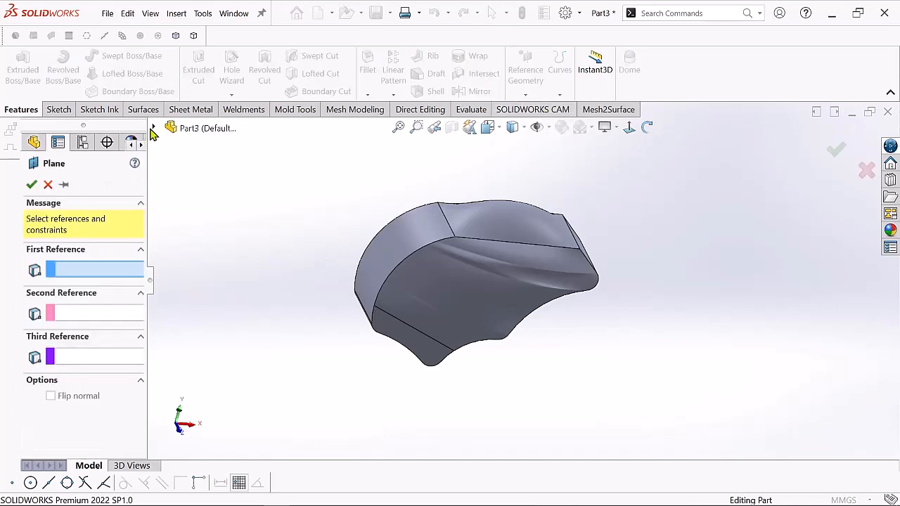
pyautogui.click(155, 128)
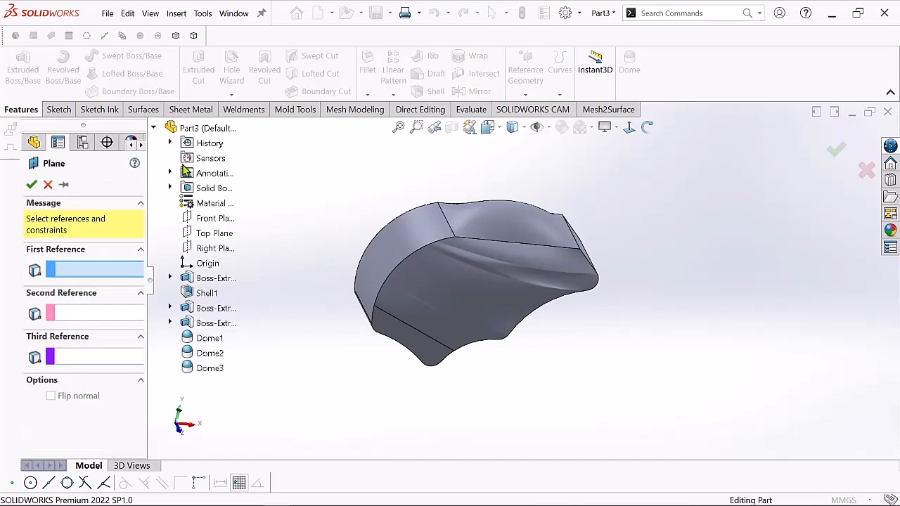
pyautogui.click(211, 233)
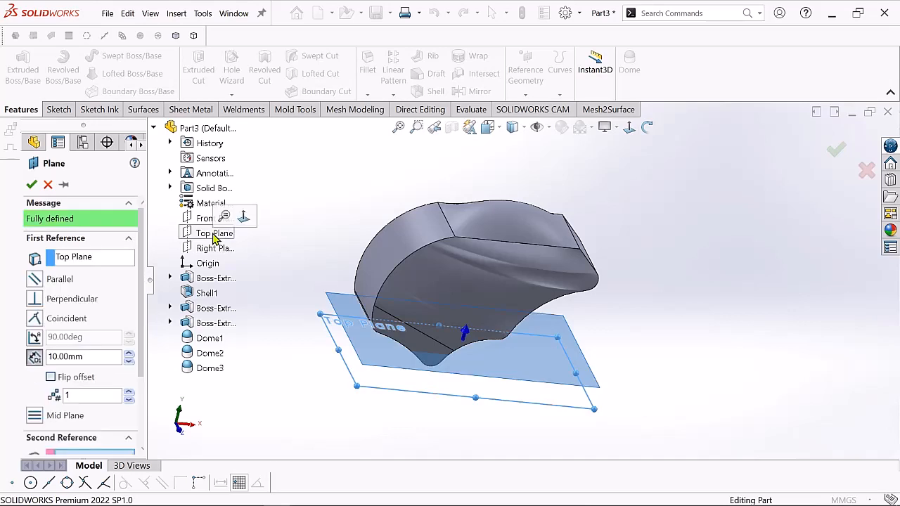
pyautogui.click(129, 355)
pyautogui.click(130, 354)
pyautogui.click(130, 354)
pyautogui.click(130, 355)
pyautogui.click(129, 355)
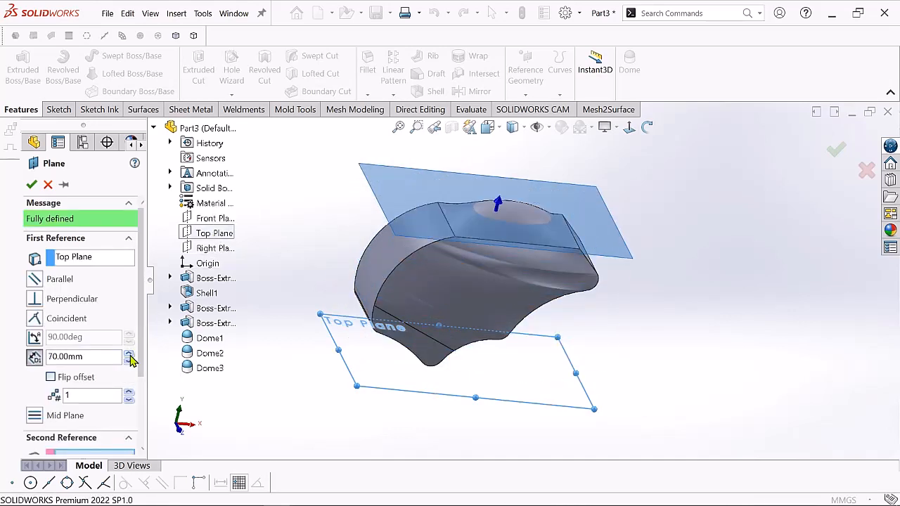
# - Try an 80 mm offset for the reference plane above the tank
pyautogui.click(647, 127)
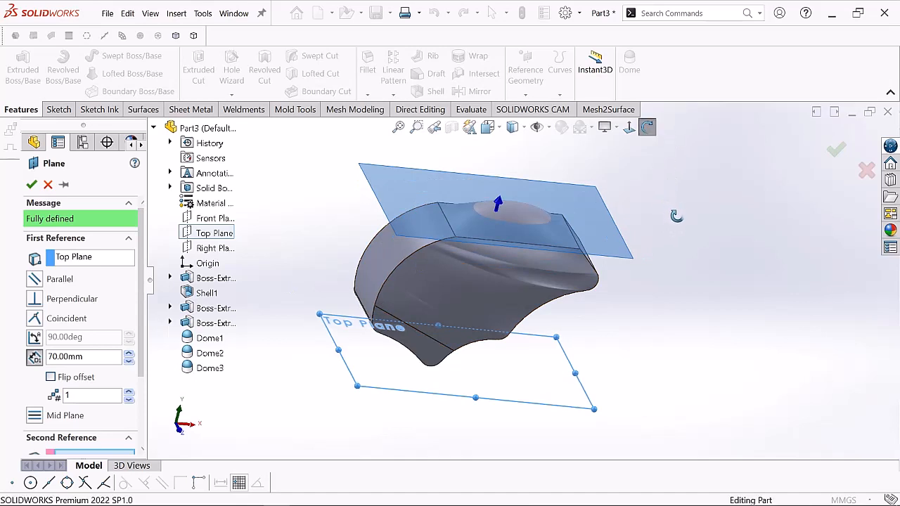
pyautogui.moveTo(670, 219); pyautogui.dragTo(677, 186)
pyautogui.scroll(-3, 517, 202)
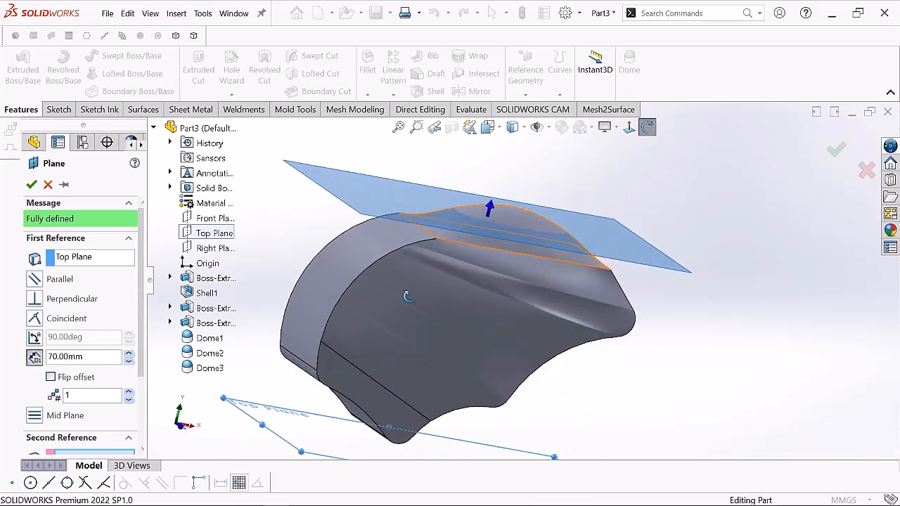
pyautogui.click(128, 352)
pyautogui.scroll(2, 648, 251)
pyautogui.moveTo(663, 295); pyautogui.dragTo(655, 267)
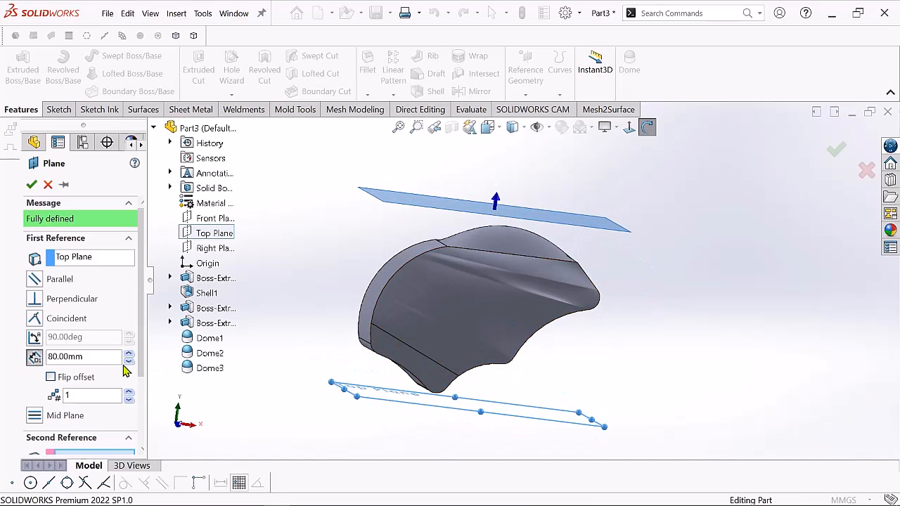
# - Set the reference plane's offset from the Top Plane to 75 mm and create the plane
pyautogui.doubleClick(85, 357)
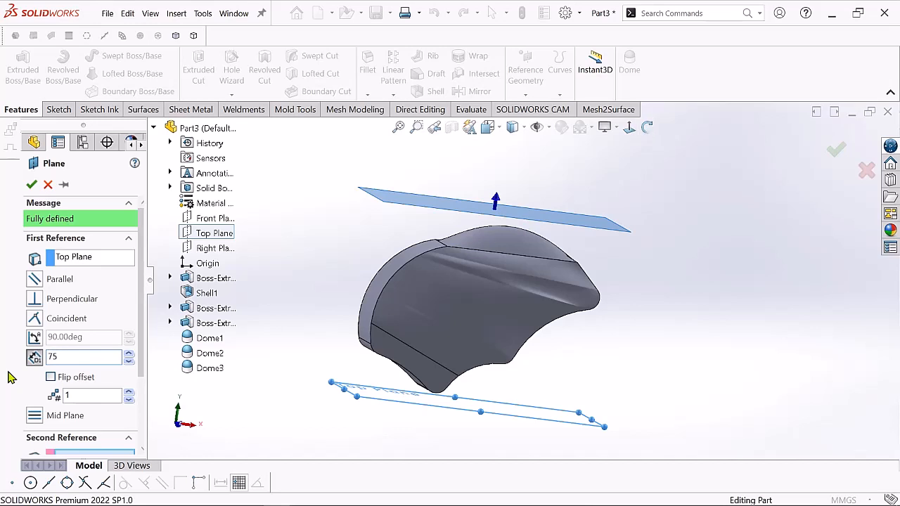
pyautogui.write('75')
pyautogui.press('Return')
pyautogui.scroll(-1, 511, 241)
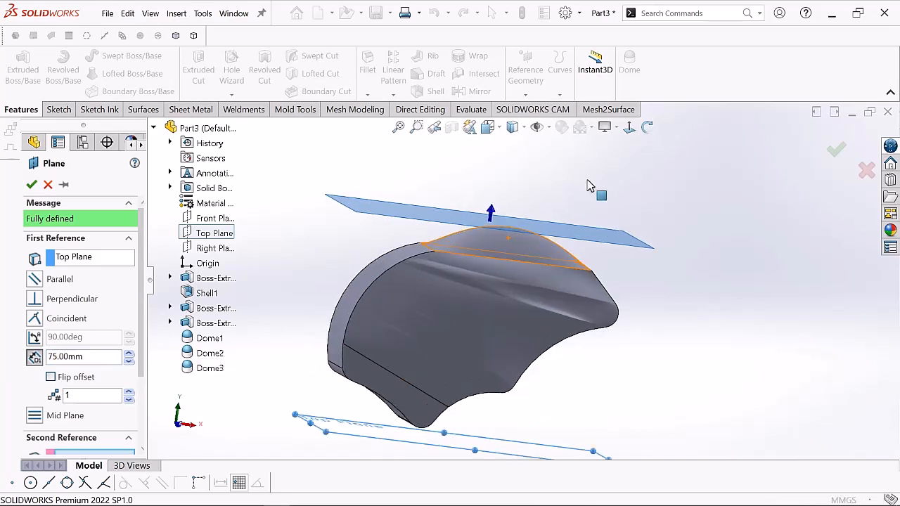
pyautogui.click(646, 127)
pyautogui.moveTo(655, 210); pyautogui.dragTo(676, 235)
pyautogui.click(30, 185)
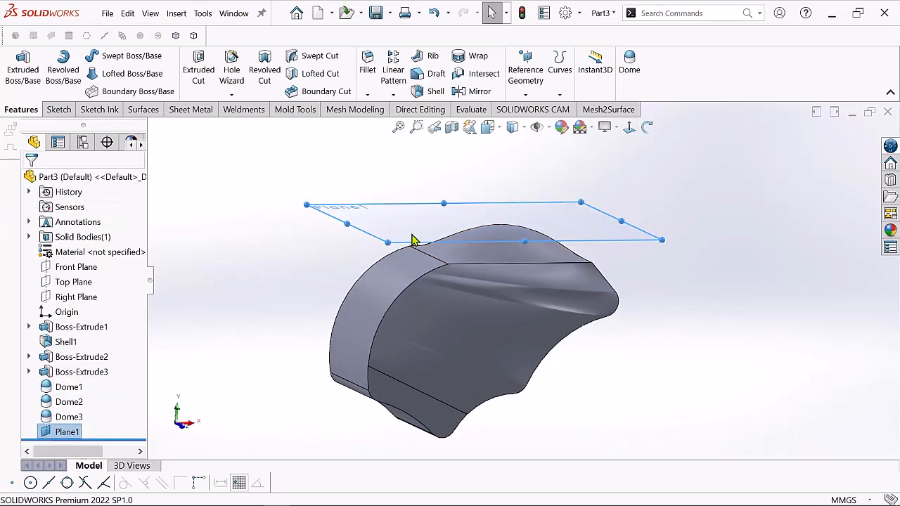
# - Start a sketch on the new offset plane above the tank
pyautogui.scroll(1, 357, 293)
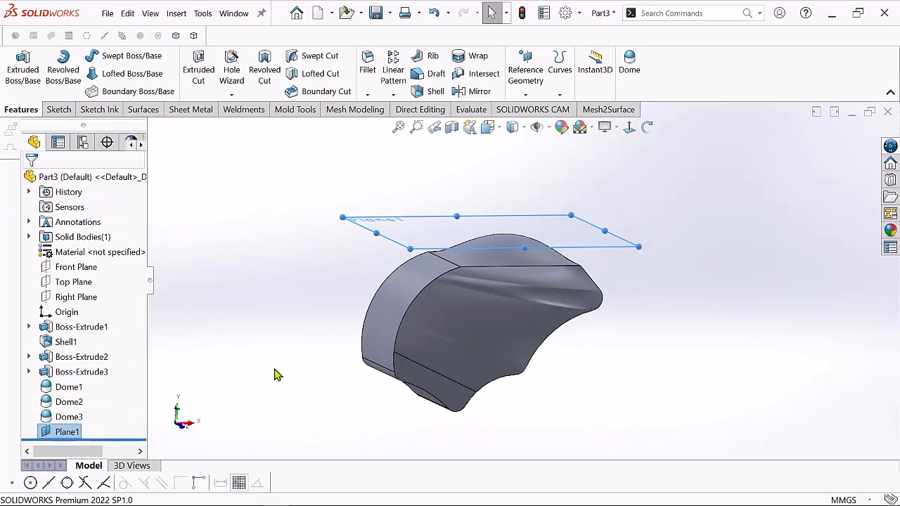
pyautogui.scroll(-1, 267, 356)
pyautogui.scroll(2, 267, 355)
pyautogui.scroll(-2, 601, 217)
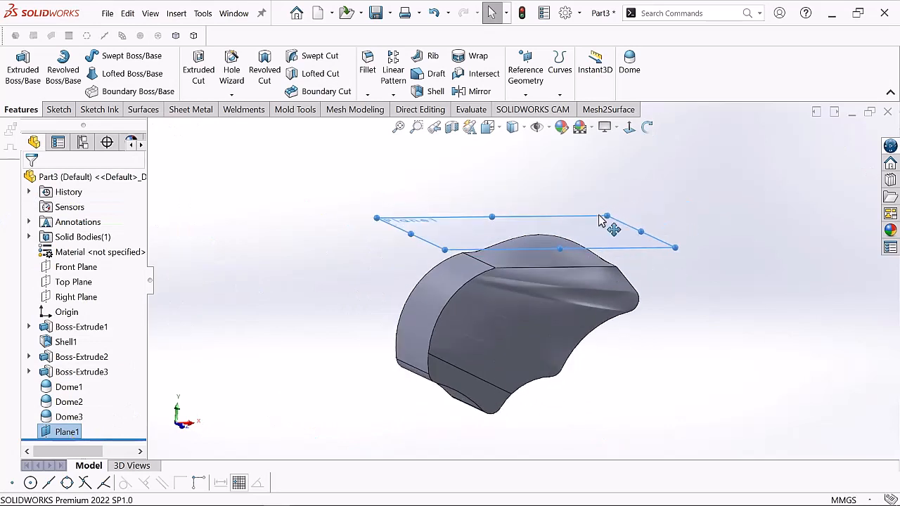
pyautogui.click(638, 249)
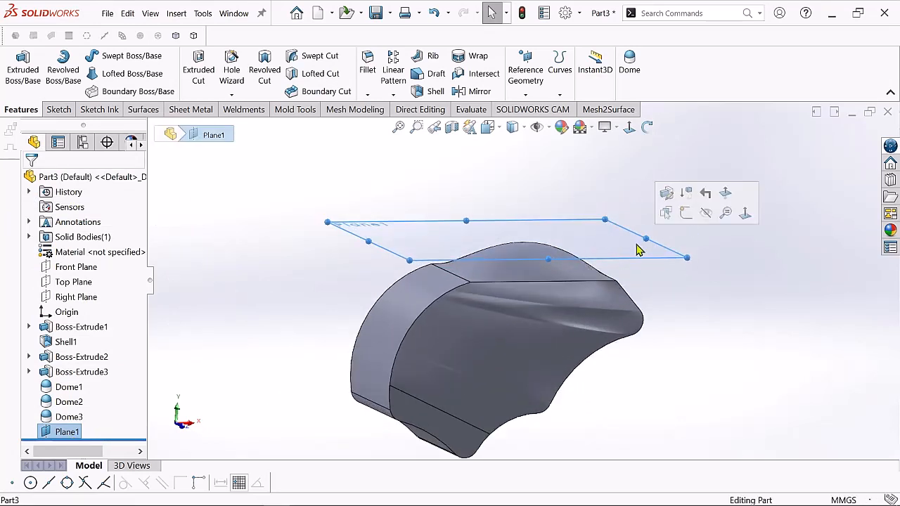
pyautogui.click(687, 216)
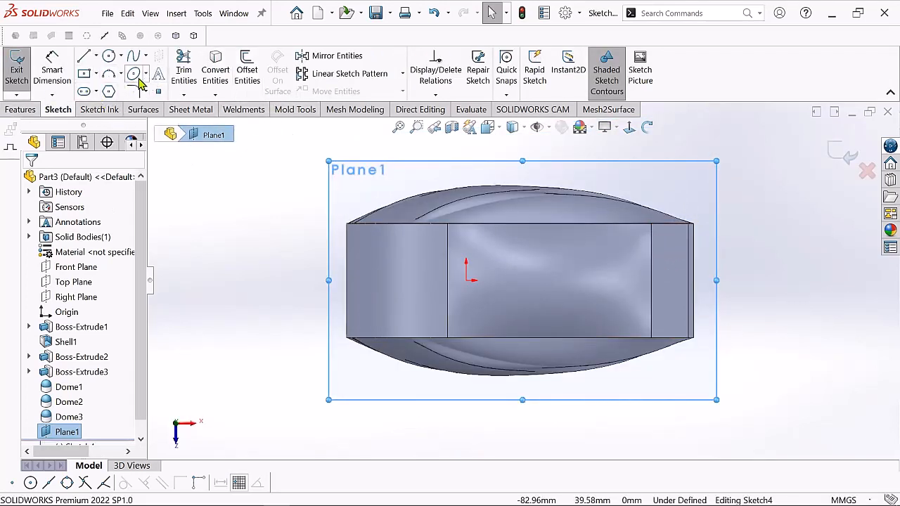
pyautogui.click(109, 56)
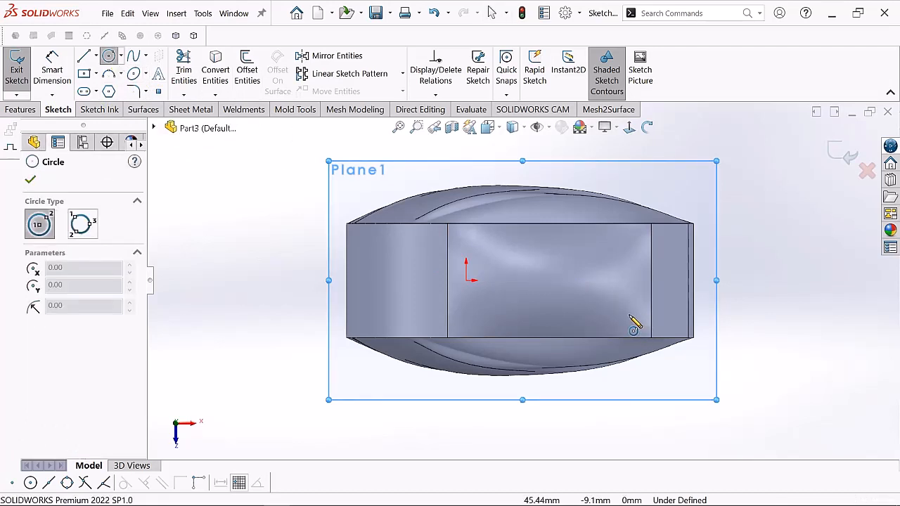
pyautogui.click(615, 310)
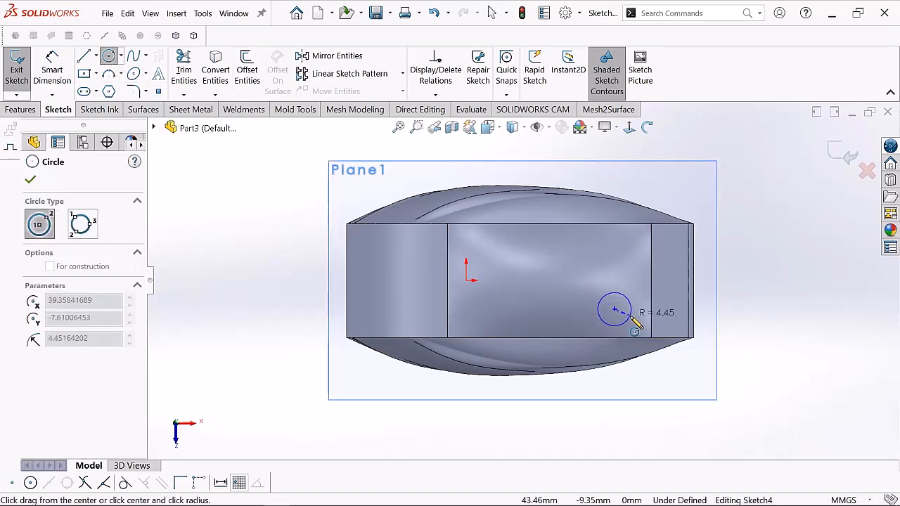
pyautogui.rightClick(630, 317)
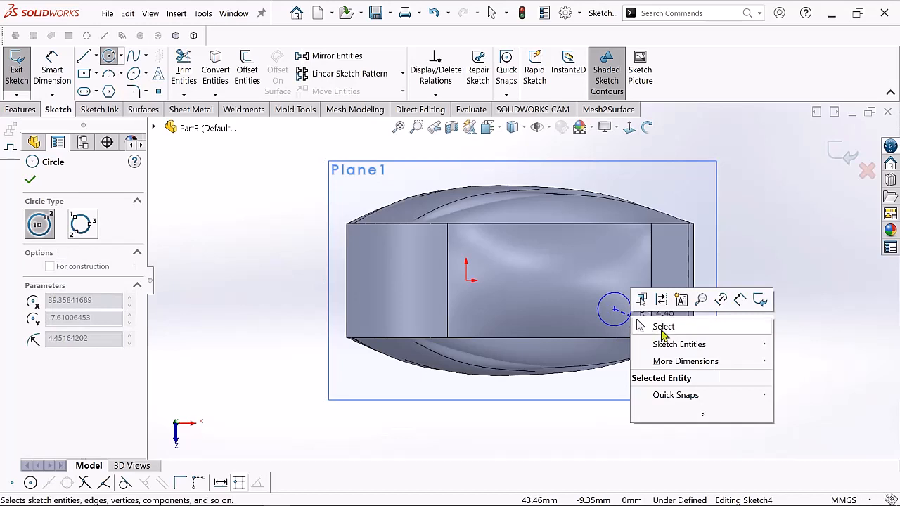
pyautogui.click(659, 325)
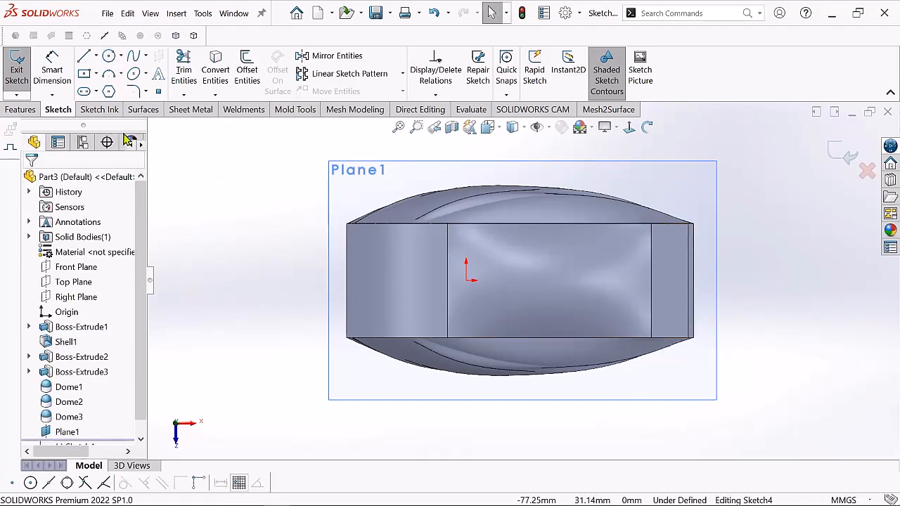
# - Sketch a circle of about 4 mm radius over a corner of the domed top face, at the end farther from the origin
pyautogui.click(109, 56)
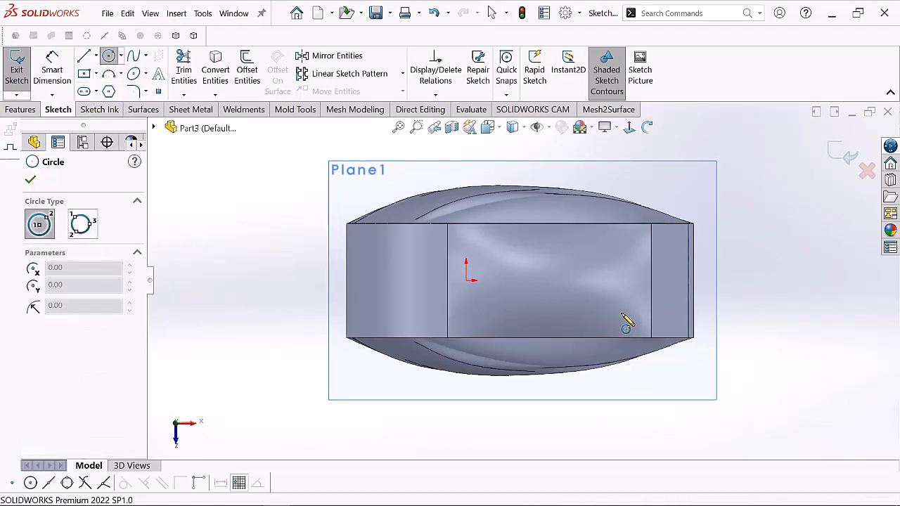
pyautogui.click(622, 311)
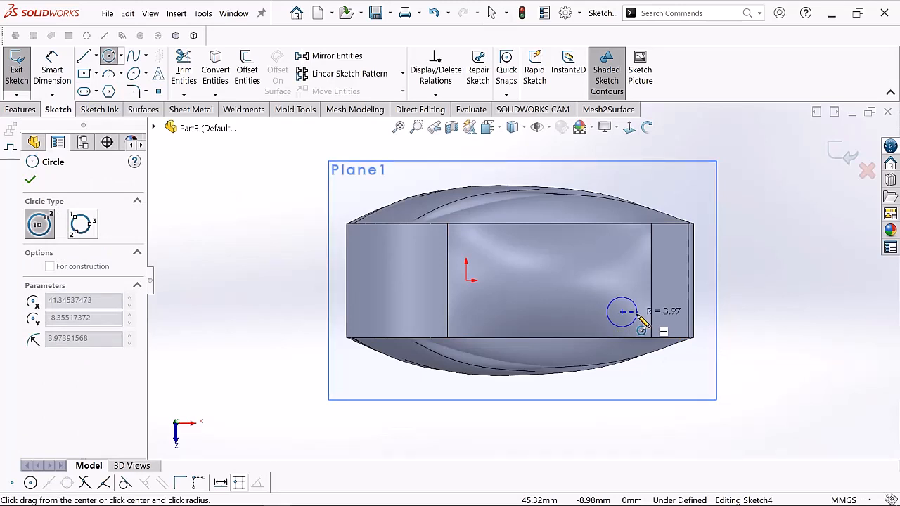
pyautogui.click(639, 318)
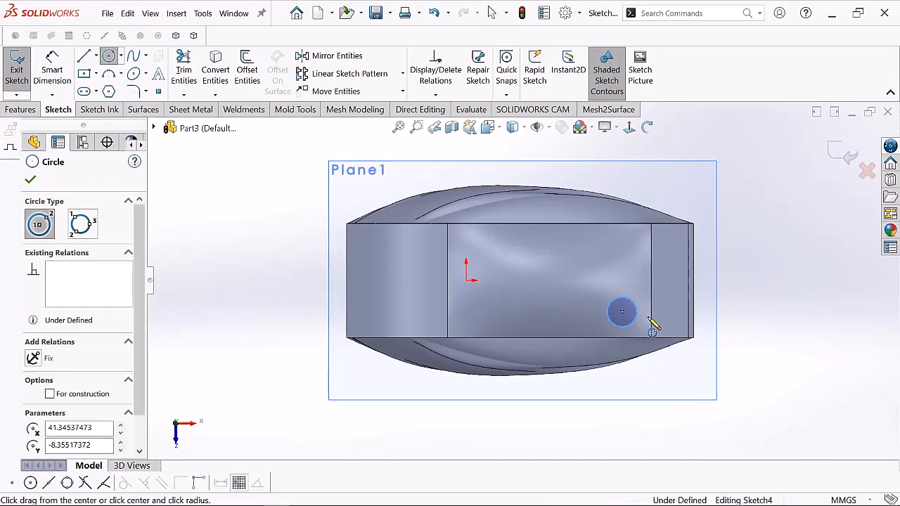
pyautogui.rightClick(653, 324)
pyautogui.click(672, 326)
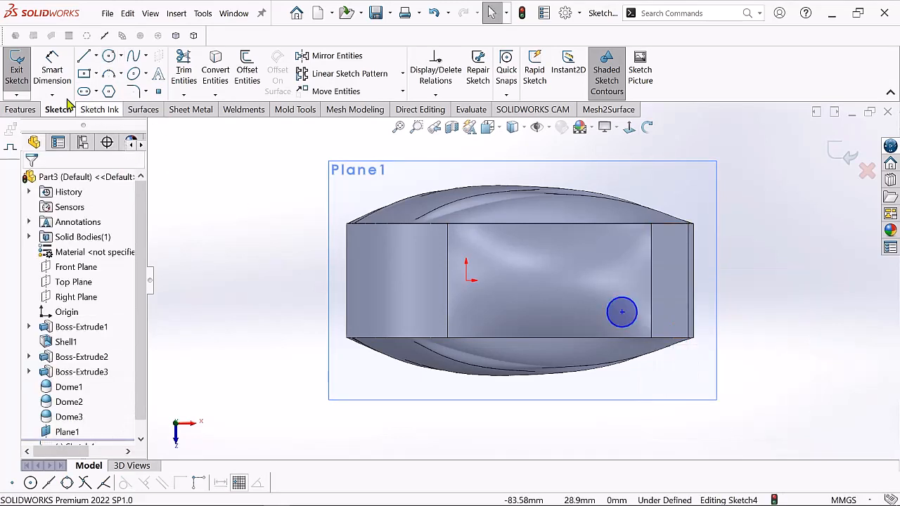
# - Dimension the circle's diameter as 10 mm
pyautogui.click(52, 70)
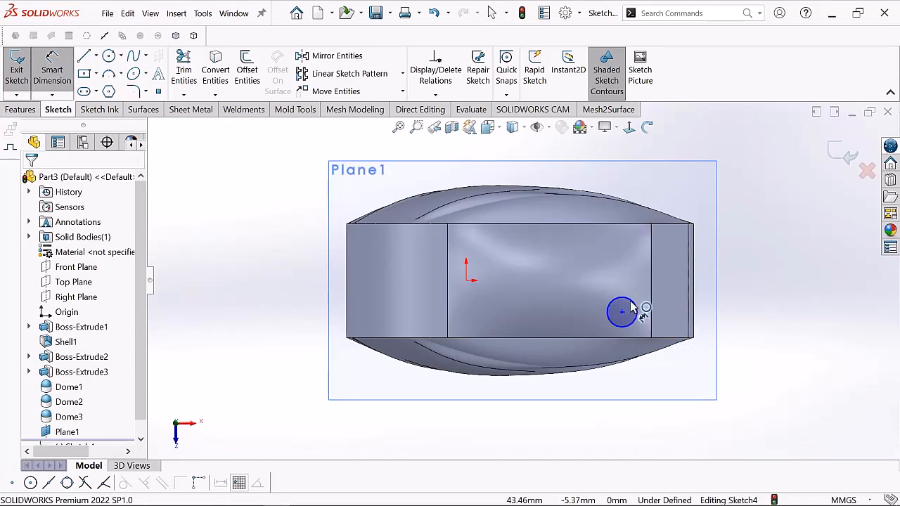
pyautogui.click(654, 286)
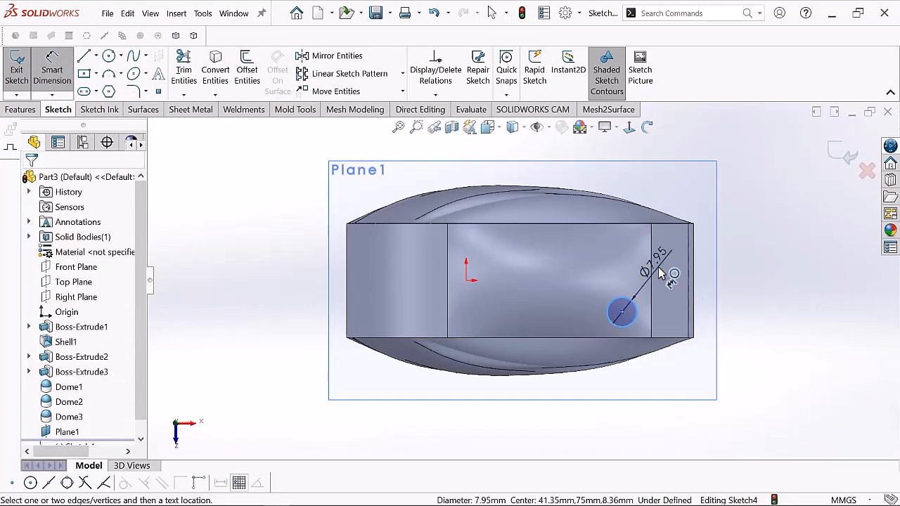
pyautogui.click(660, 274)
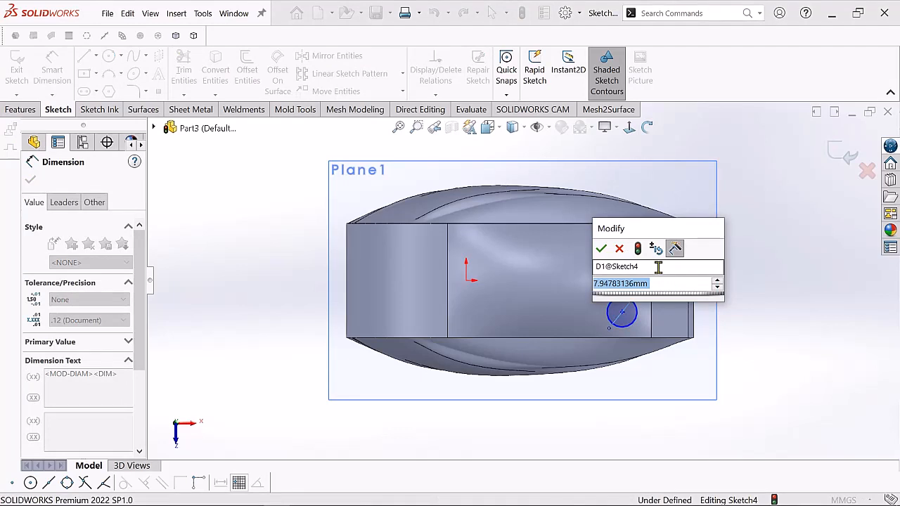
pyautogui.write('10')
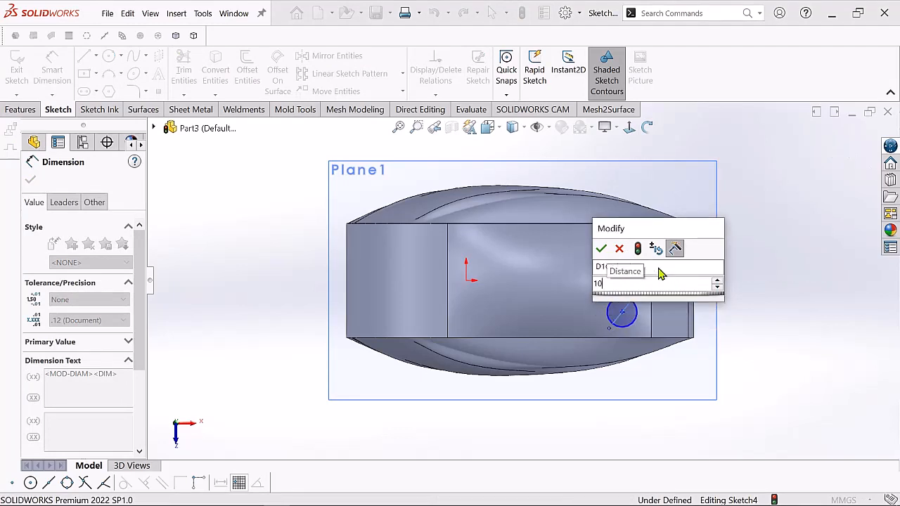
pyautogui.press('Return')
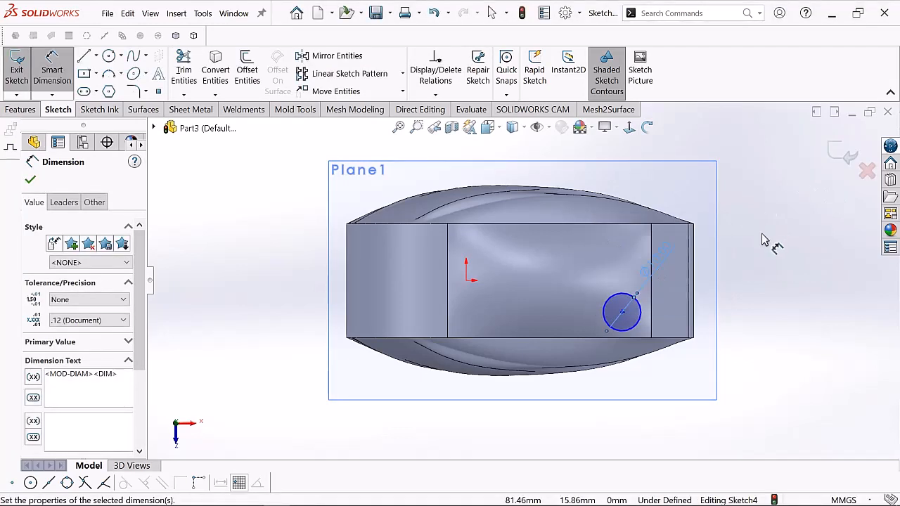
pyautogui.click(762, 241)
# - Examine the circle's placement over the tank's domed top from an angled view
pyautogui.scroll(2, 729, 262)
pyautogui.click(647, 128)
pyautogui.scroll(1, 716, 320)
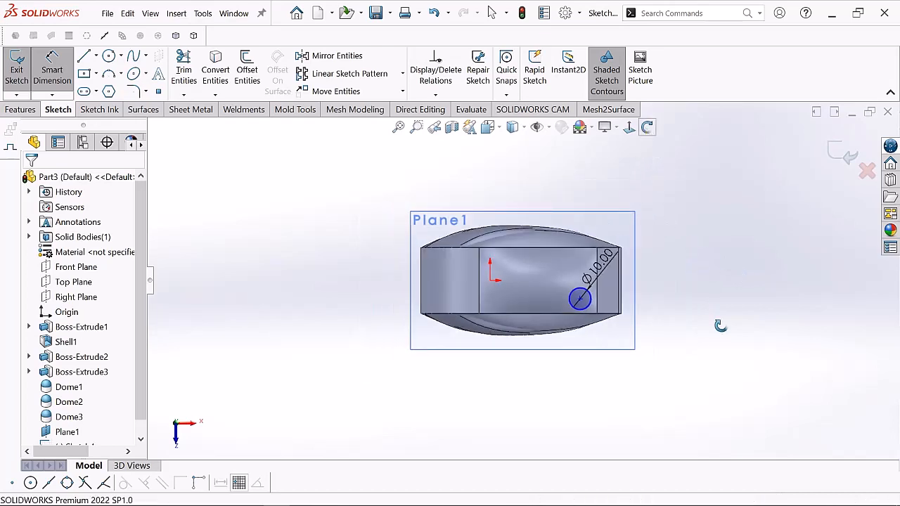
pyautogui.moveTo(720, 325); pyautogui.dragTo(712, 215)
pyautogui.scroll(-3, 578, 237)
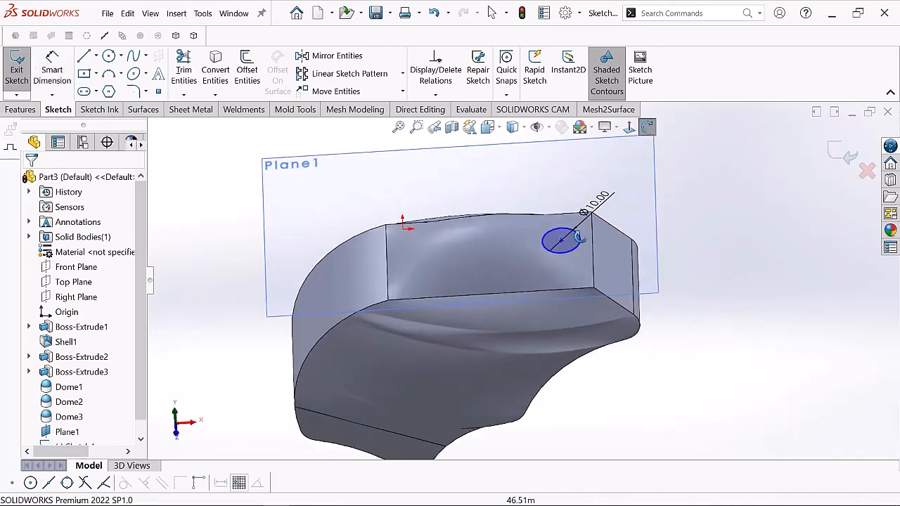
pyautogui.scroll(-2, 578, 239)
pyautogui.moveTo(578, 266); pyautogui.dragTo(581, 244)
pyautogui.rightClick(494, 176)
pyautogui.click(525, 185)
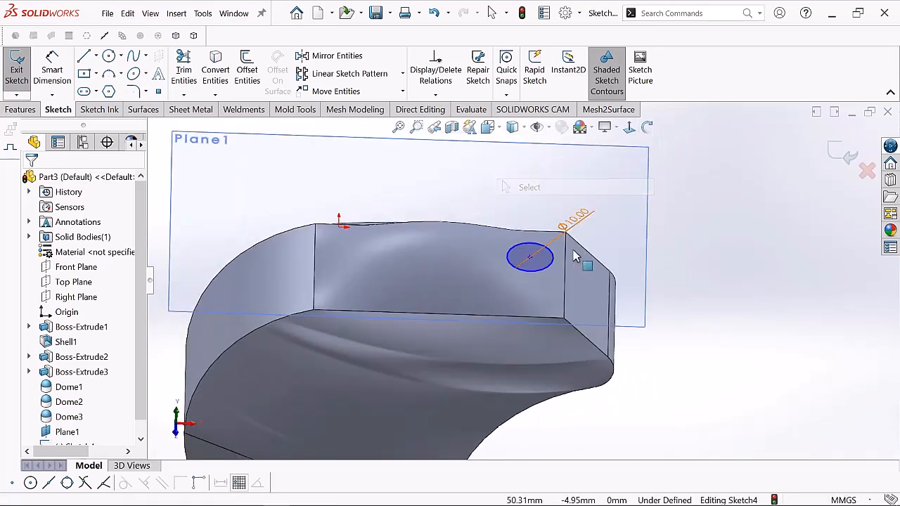
pyautogui.scroll(2, 532, 289)
# - Cut the circle down into the tank's top with an Extruded Cut, Blind, 20.25 mm deep
pyautogui.click(21, 109)
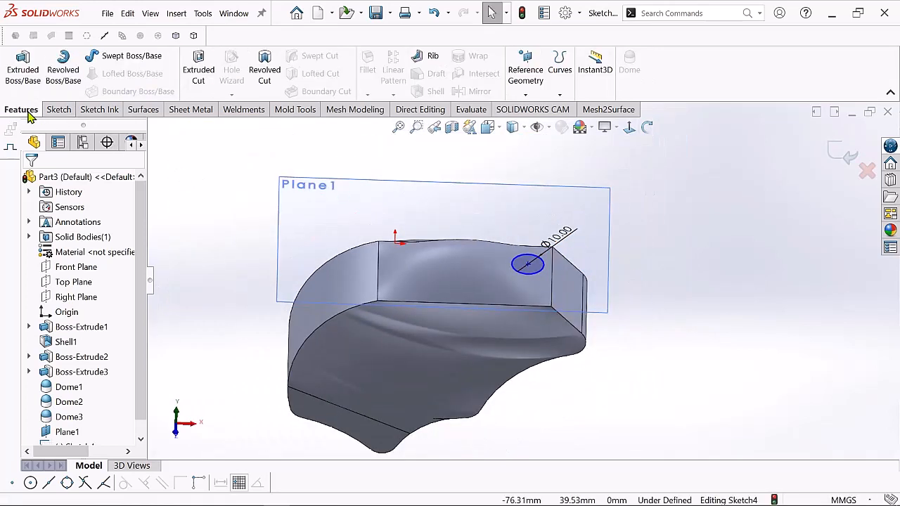
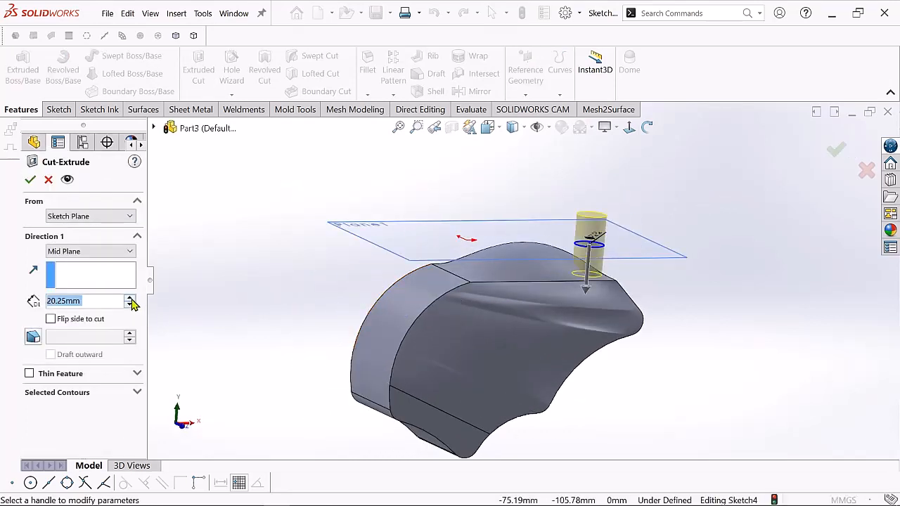
pyautogui.click(104, 255)
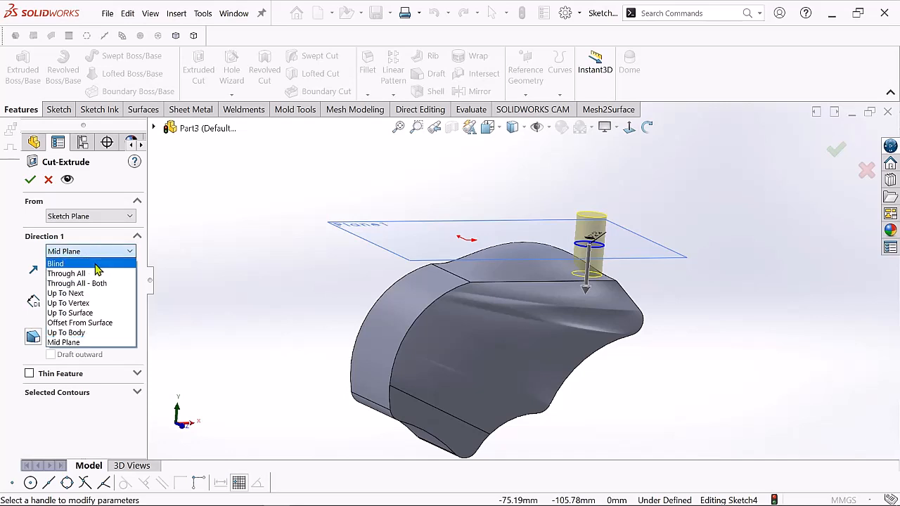
pyautogui.click(98, 263)
pyautogui.click(647, 127)
pyautogui.moveTo(668, 177)
pyautogui.mouseDown()
pyautogui.moveTo(693, 295)
pyautogui.moveTo(674, 195)
pyautogui.moveTo(647, 274)
pyautogui.moveTo(629, 298)
pyautogui.moveTo(728, 184)
pyautogui.moveTo(737, 317)
pyautogui.moveTo(715, 338)
pyautogui.moveTo(608, 377)
pyautogui.moveTo(647, 342)
pyautogui.moveTo(658, 406)
pyautogui.moveTo(635, 387)
pyautogui.moveTo(689, 386)
pyautogui.moveTo(691, 458)
pyautogui.mouseUp()
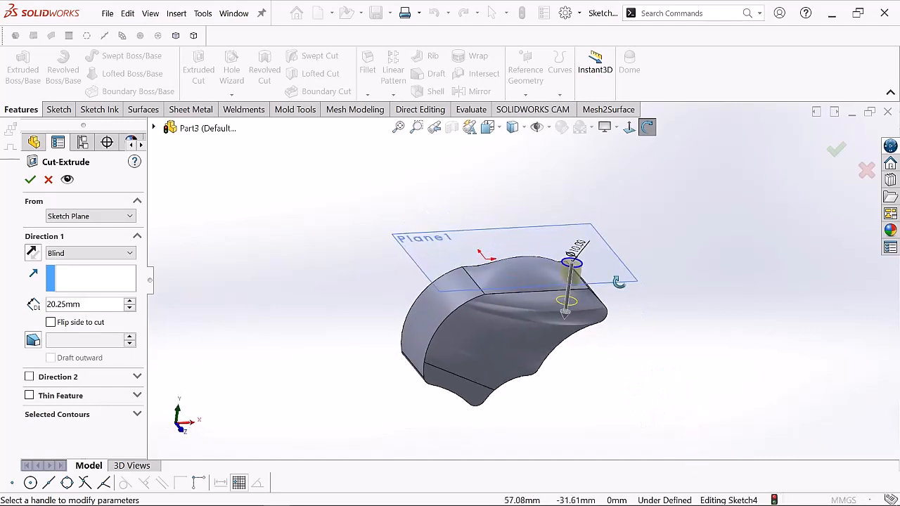
pyautogui.moveTo(617, 281); pyautogui.dragTo(555, 309)
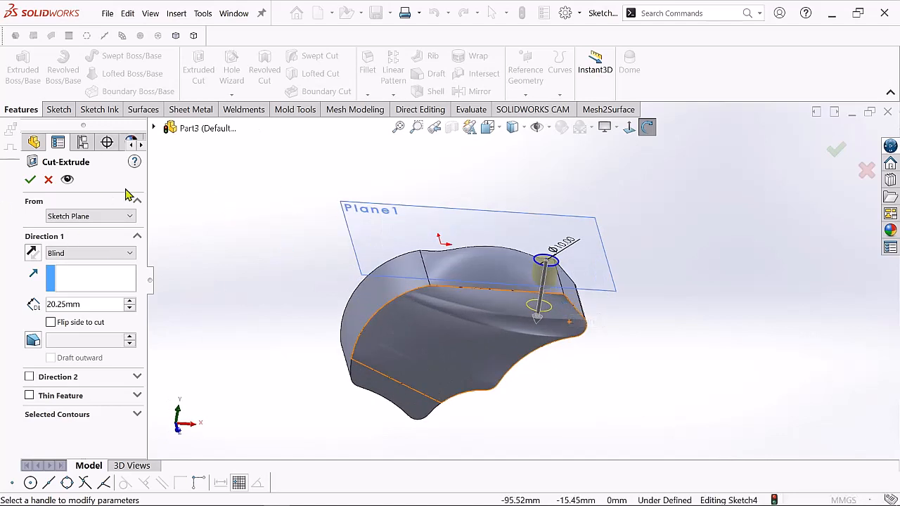
pyautogui.click(30, 182)
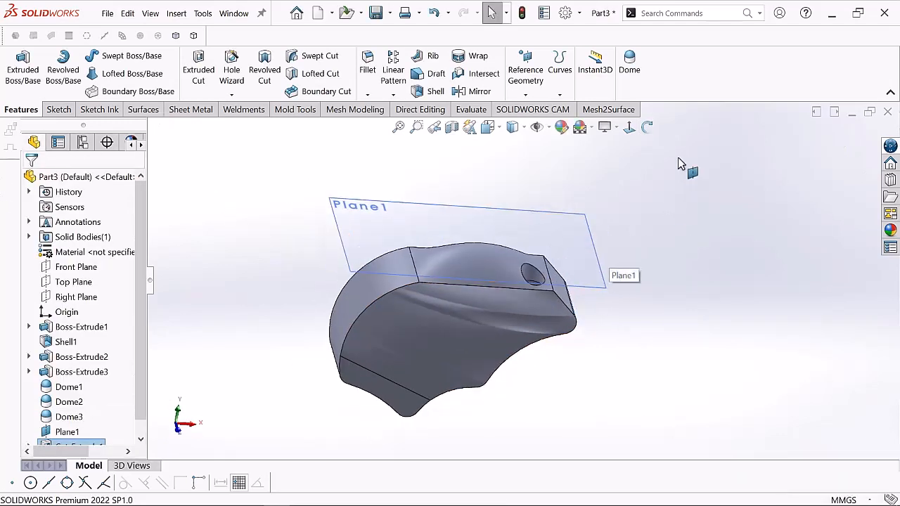
# - Show the circle sketch that belongs to the filler-hole cut
pyautogui.click(647, 127)
pyautogui.moveTo(636, 232); pyautogui.dragTo(652, 208)
pyautogui.rightClick(634, 188)
pyautogui.click(661, 187)
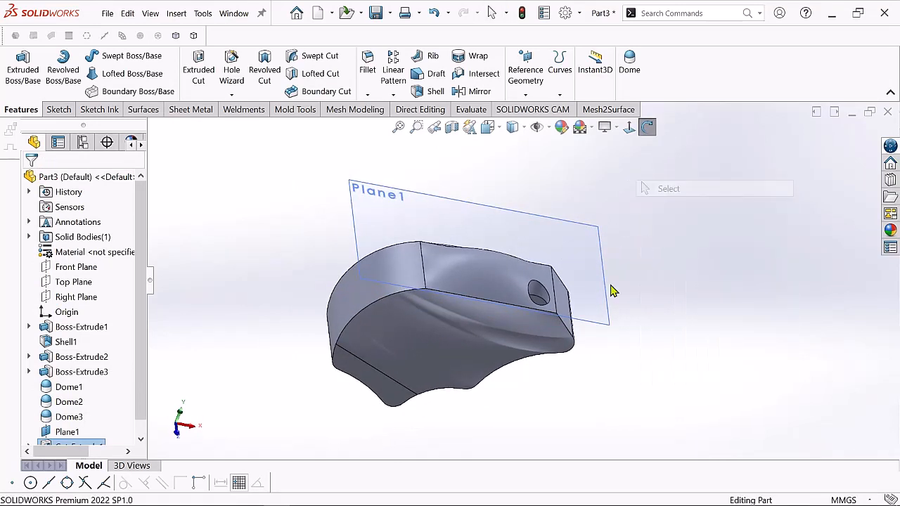
pyautogui.scroll(-1, 144, 411)
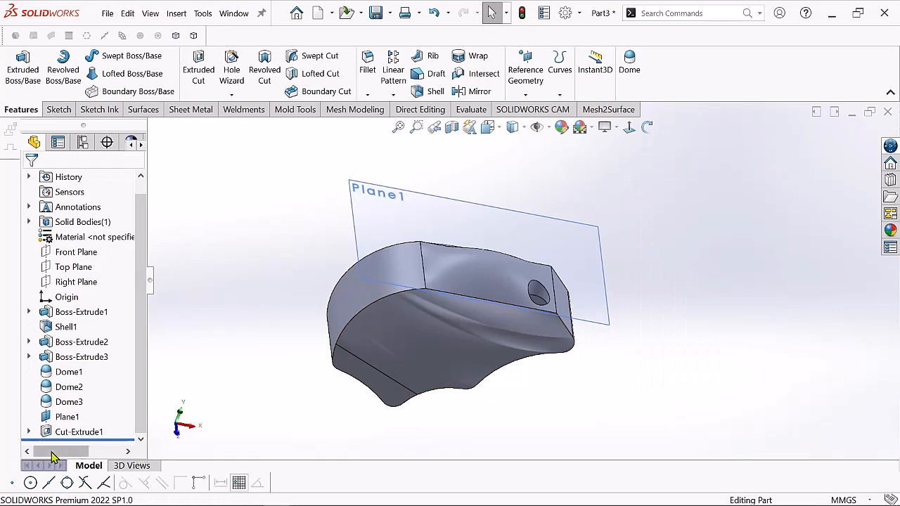
pyautogui.click(29, 432)
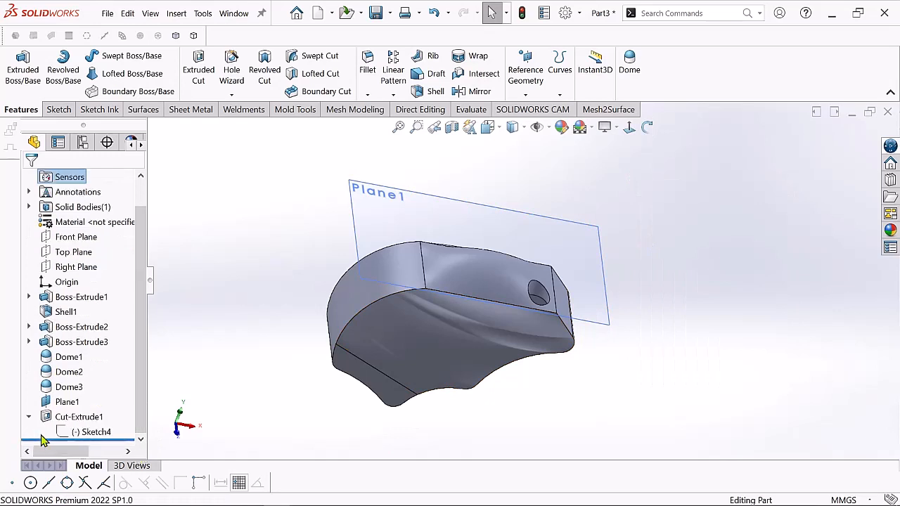
pyautogui.click(88, 433)
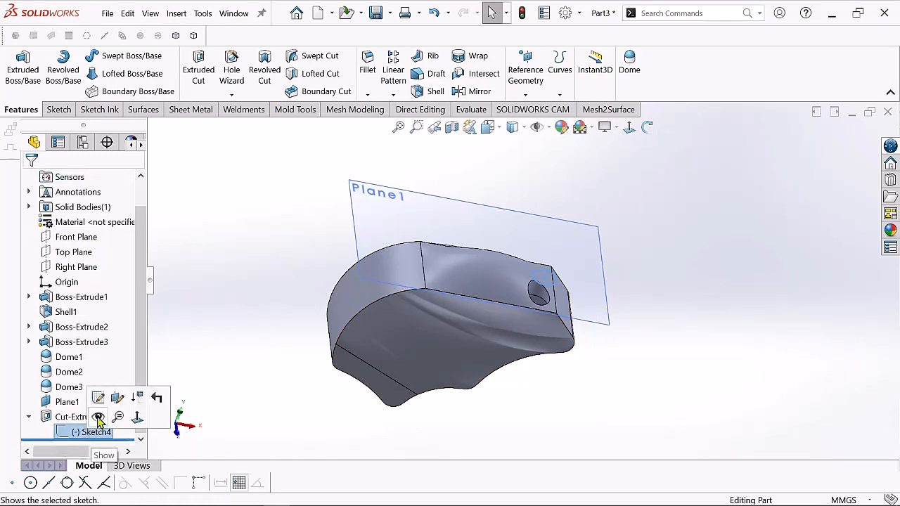
pyautogui.click(98, 417)
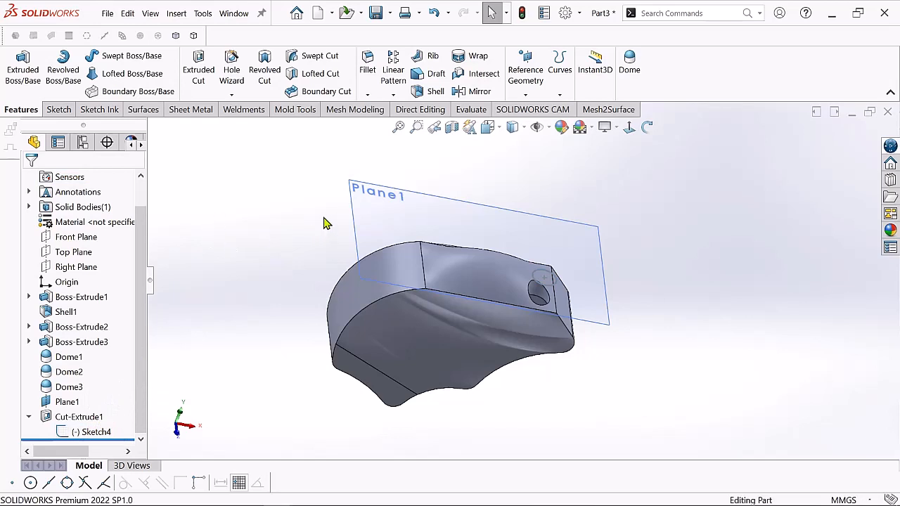
# - Set up an Extruded Boss from the filler hole's circle sketch, reversed down toward the tank, with an Up To Surface end condition
pyautogui.click(19, 74)
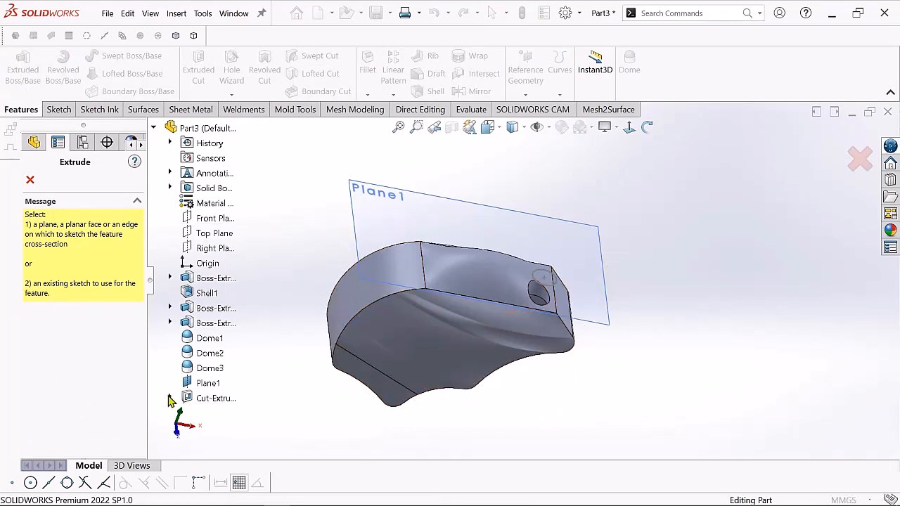
pyautogui.click(170, 397)
pyautogui.click(234, 413)
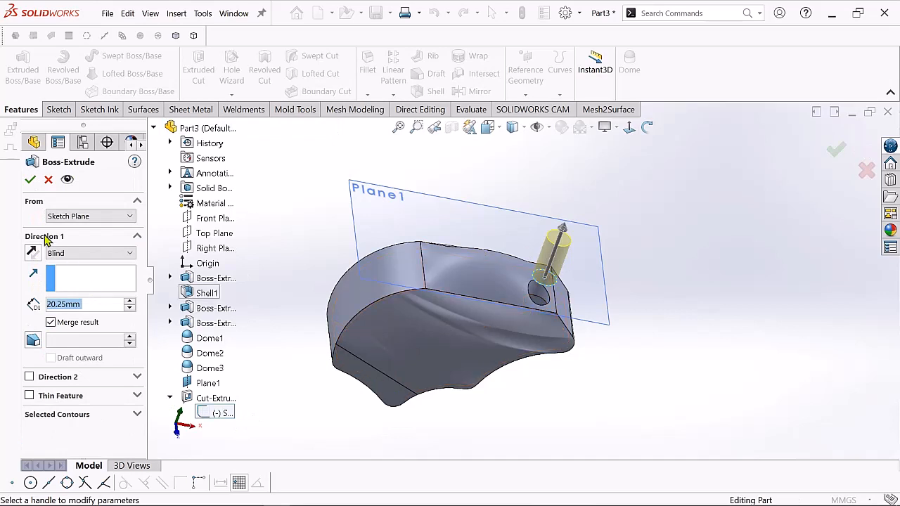
pyautogui.click(32, 253)
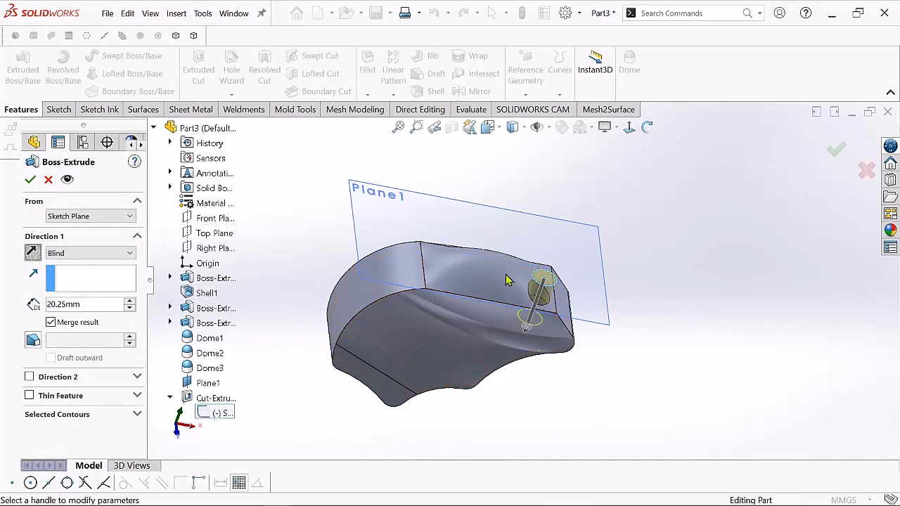
pyautogui.scroll(-3, 508, 280)
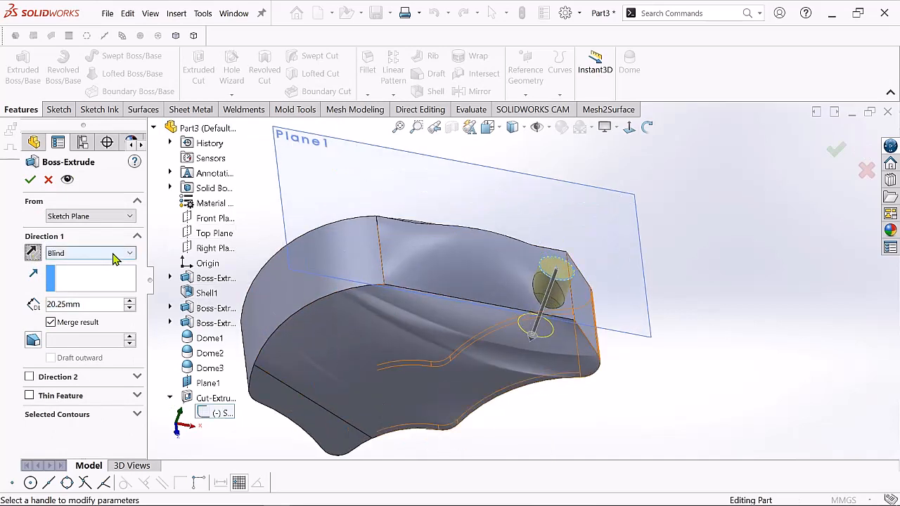
pyautogui.click(112, 253)
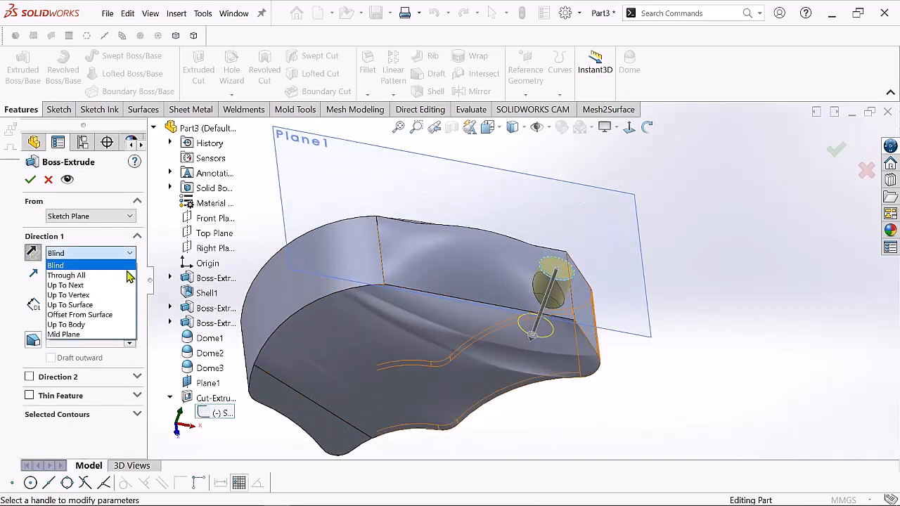
pyautogui.click(83, 306)
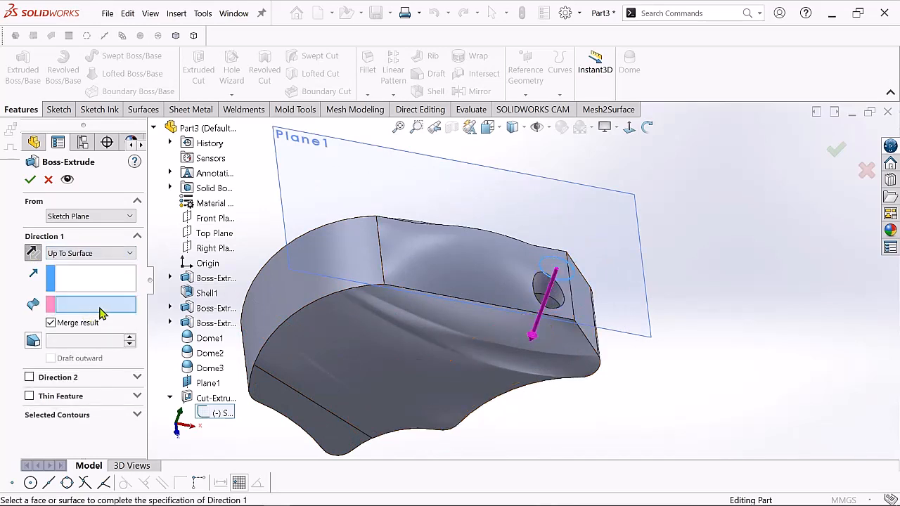
# - Choose the tank's domed top face as the surface where the boss extrusion ends
pyautogui.click(647, 127)
pyautogui.moveTo(649, 291); pyautogui.dragTo(685, 283)
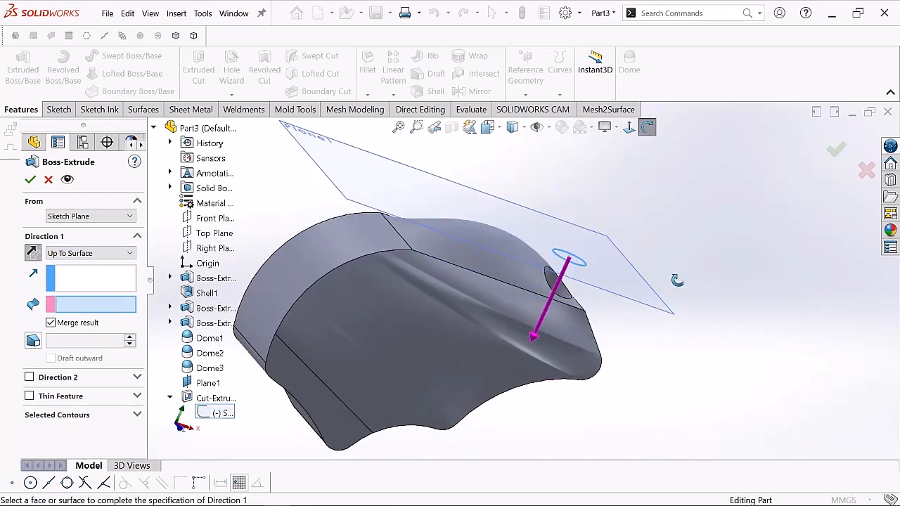
pyautogui.click(646, 127)
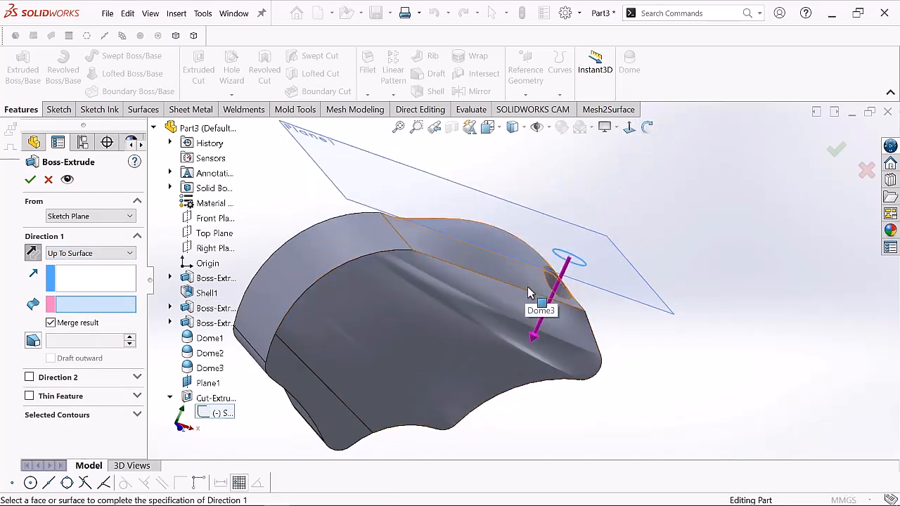
pyautogui.scroll(-2, 532, 293)
pyautogui.scroll(2, 547, 280)
pyautogui.click(555, 279)
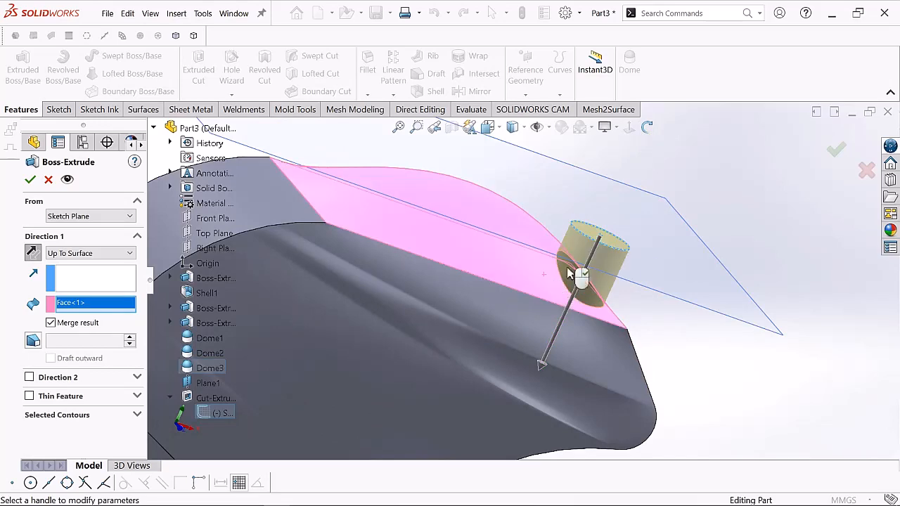
# - Start the boss extrusion from an Offset of 5 mm instead of the sketch plane
pyautogui.scroll(2, 633, 253)
pyautogui.moveTo(649, 214); pyautogui.dragTo(620, 221)
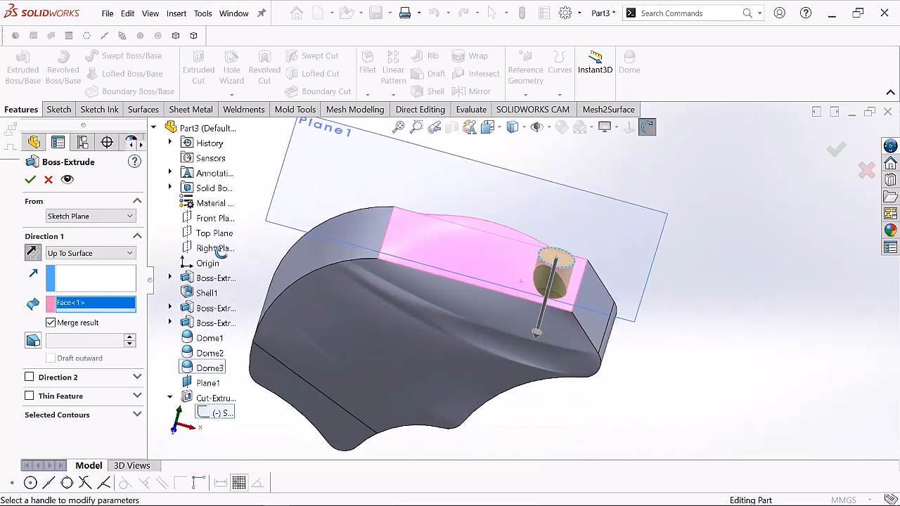
pyautogui.click(81, 222)
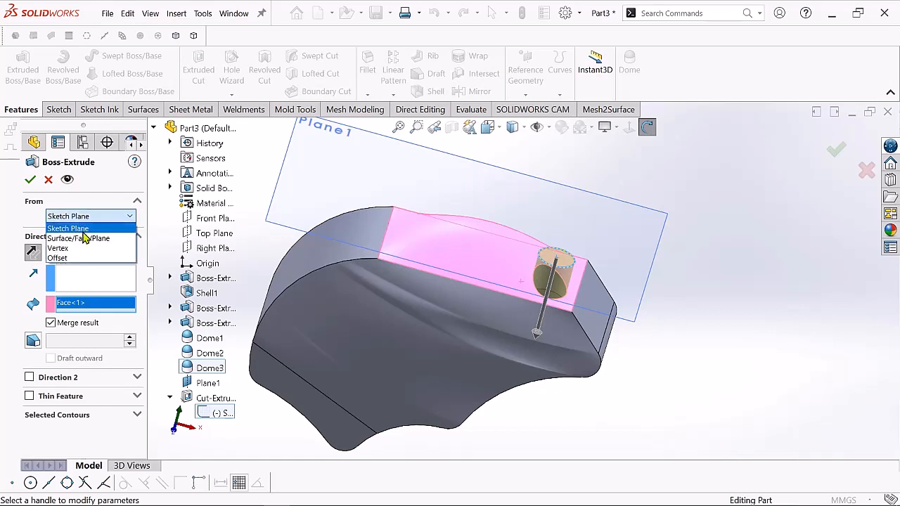
pyautogui.click(76, 261)
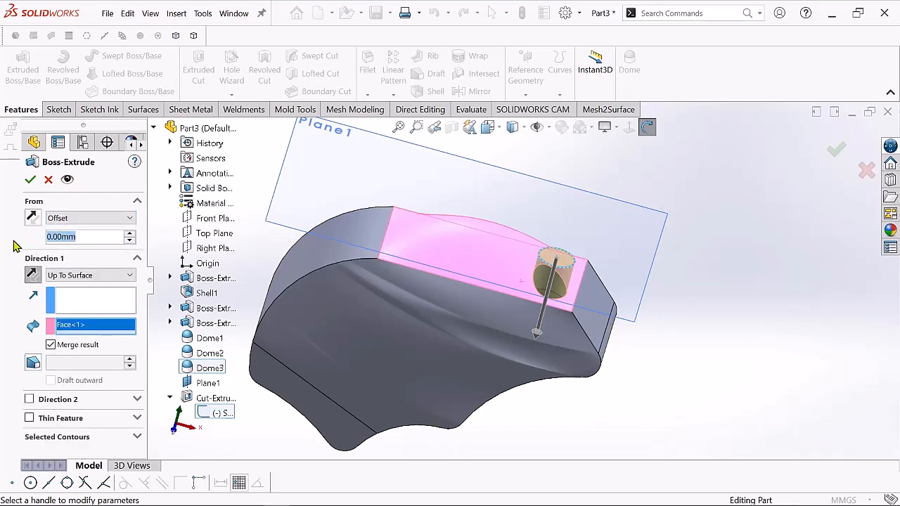
pyautogui.press('BackSpace')
pyautogui.write('5')
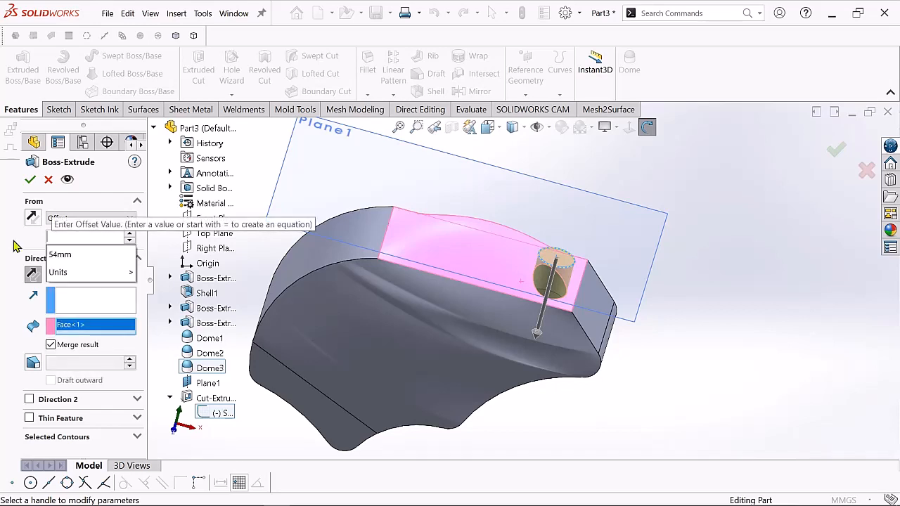
pyautogui.press('Return')
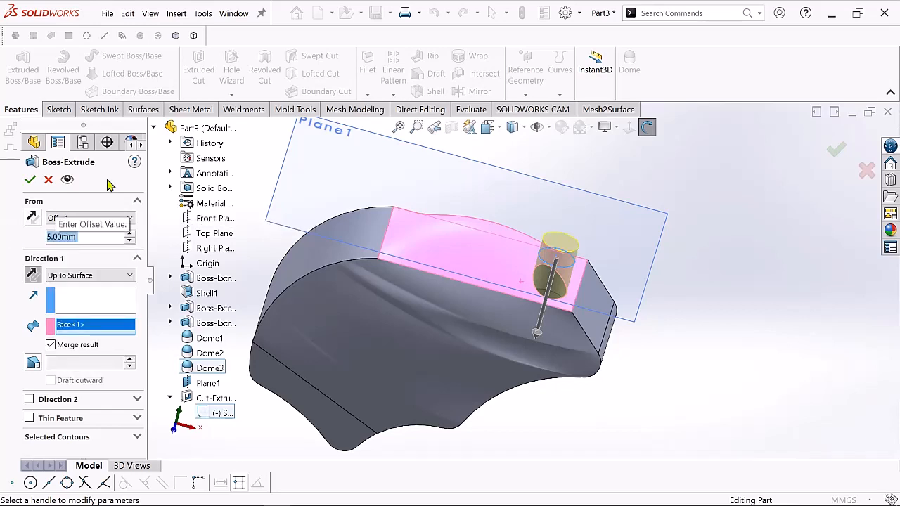
# - Reverse the start offset down toward the tank and create the boss
pyautogui.rightClick(762, 187)
pyautogui.click(749, 251)
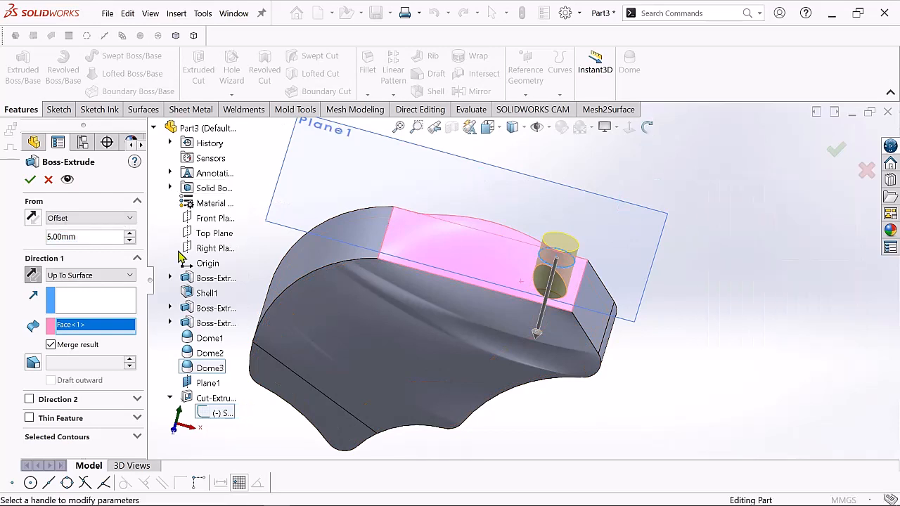
pyautogui.click(32, 219)
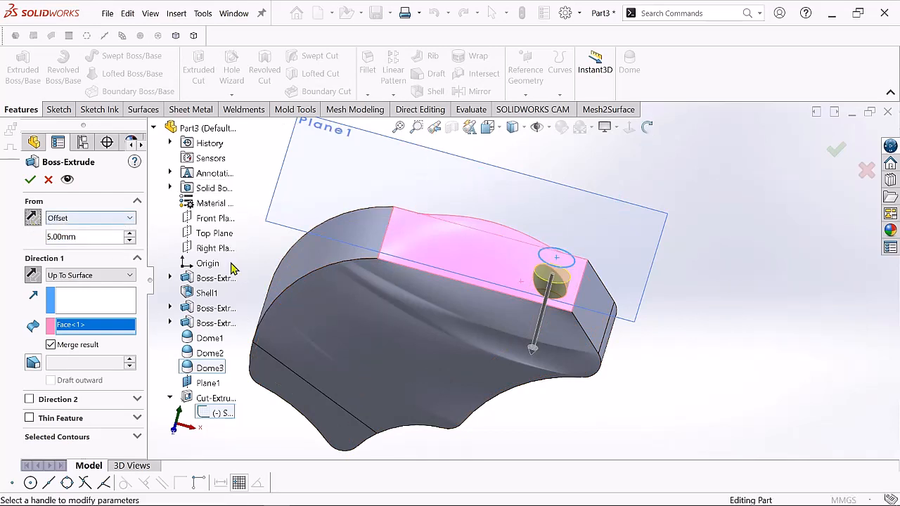
pyautogui.scroll(-1, 539, 326)
pyautogui.click(646, 127)
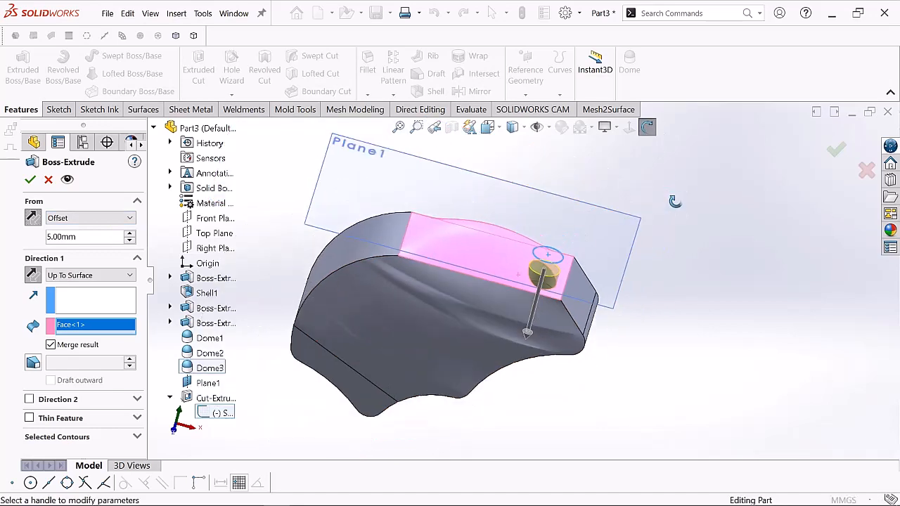
pyautogui.moveTo(717, 224); pyautogui.dragTo(712, 248)
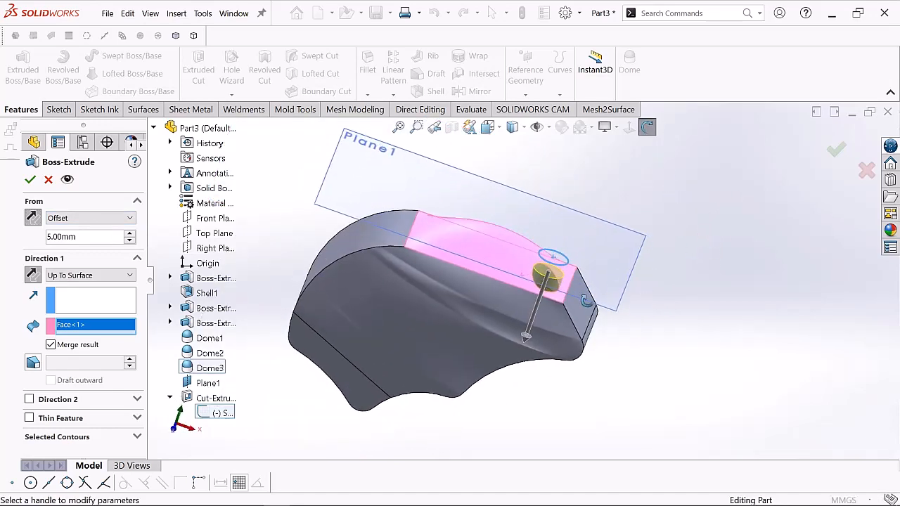
pyautogui.moveTo(585, 301); pyautogui.dragTo(606, 323)
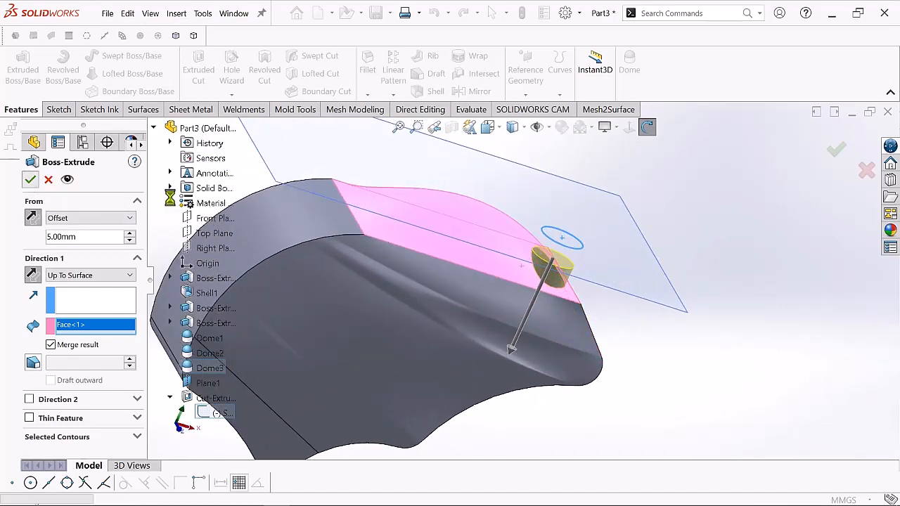
pyautogui.click(29, 181)
# - Examine the new cylindrical boss over the filler hole from several angles
pyautogui.scroll(3, 634, 191)
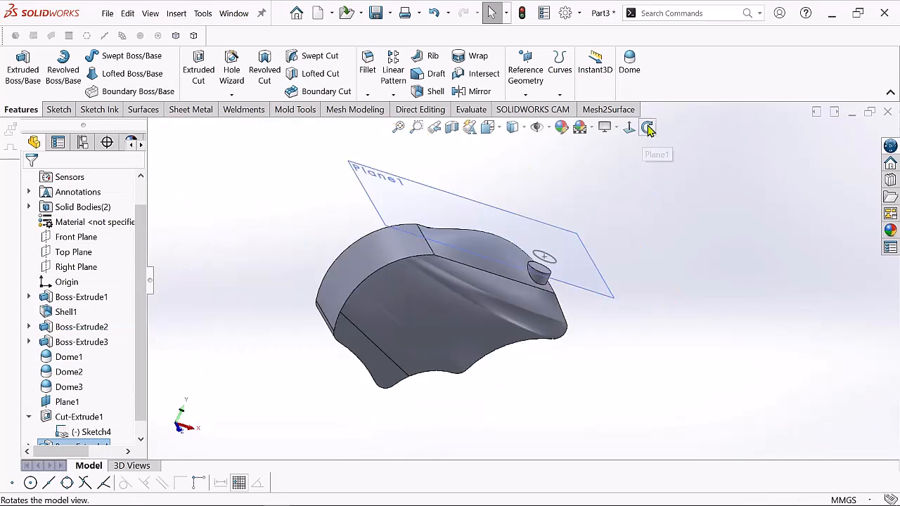
pyautogui.moveTo(634, 234); pyautogui.dragTo(595, 247)
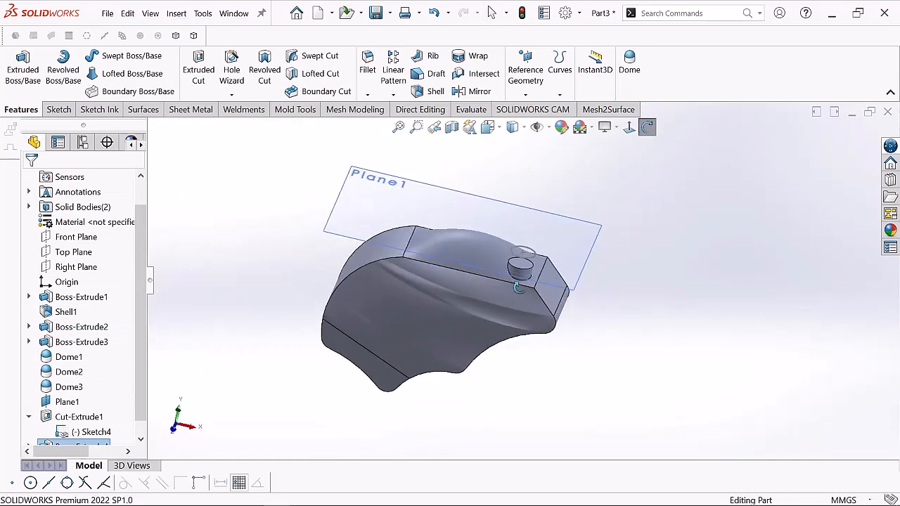
pyautogui.scroll(-4, 520, 280)
pyautogui.scroll(4, 520, 280)
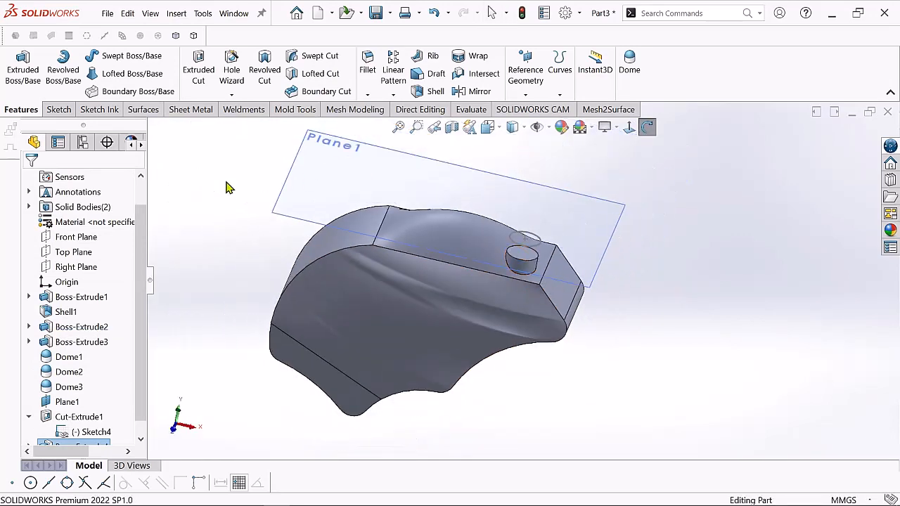
pyautogui.press('Escape')
pyautogui.click(647, 129)
pyautogui.moveTo(665, 231)
pyautogui.mouseDown()
pyautogui.moveTo(695, 251)
pyautogui.moveTo(673, 257)
pyautogui.moveTo(668, 246)
pyautogui.mouseUp()
pyautogui.rightClick(654, 191)
pyautogui.click(707, 204)
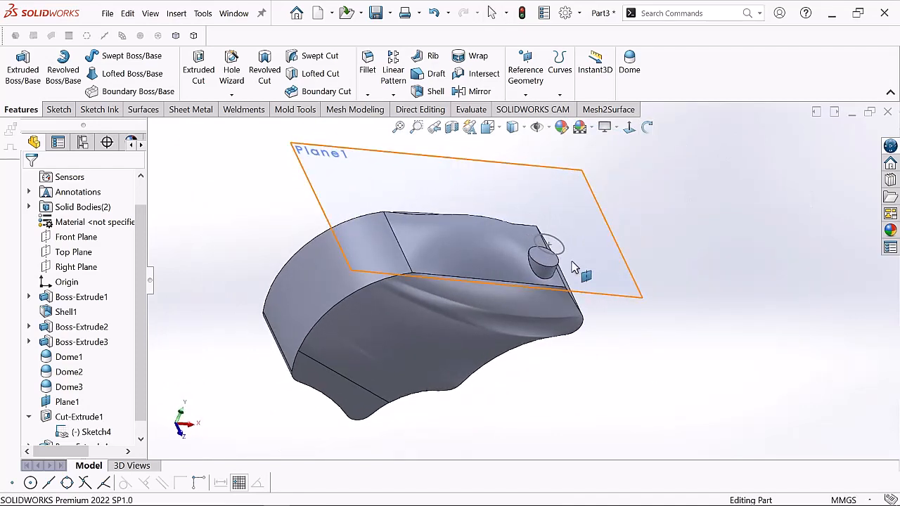
# - Fillet the circular top edge of the filler boss with a 5 mm radius
pyautogui.click(365, 70)
pyautogui.scroll(-3, 556, 285)
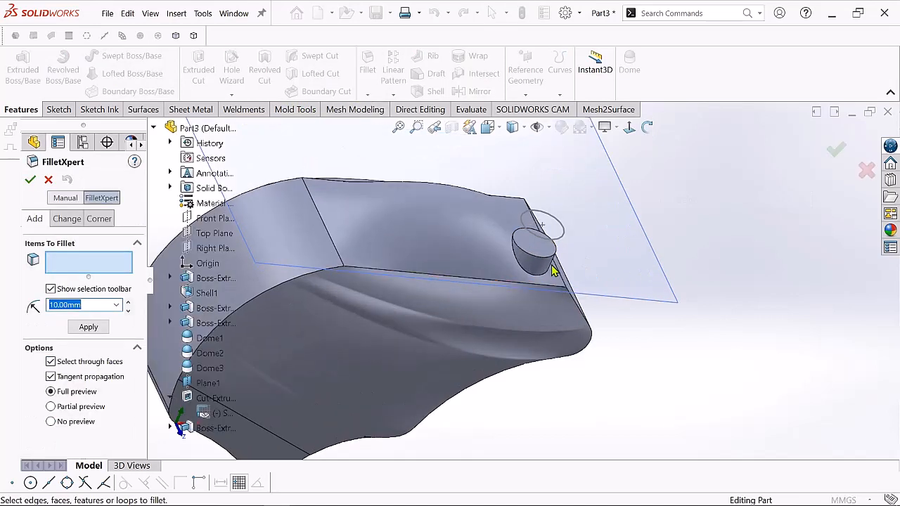
pyautogui.click(547, 263)
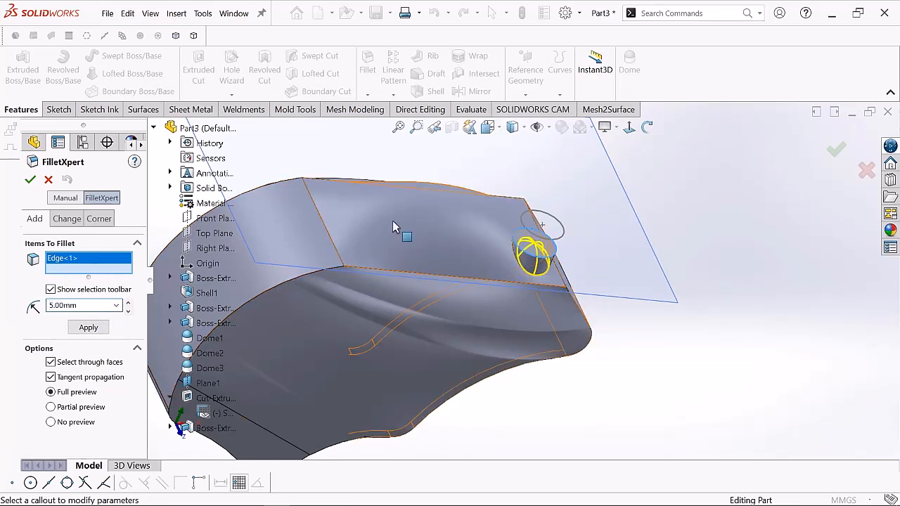
pyautogui.scroll(1, 662, 150)
pyautogui.click(647, 127)
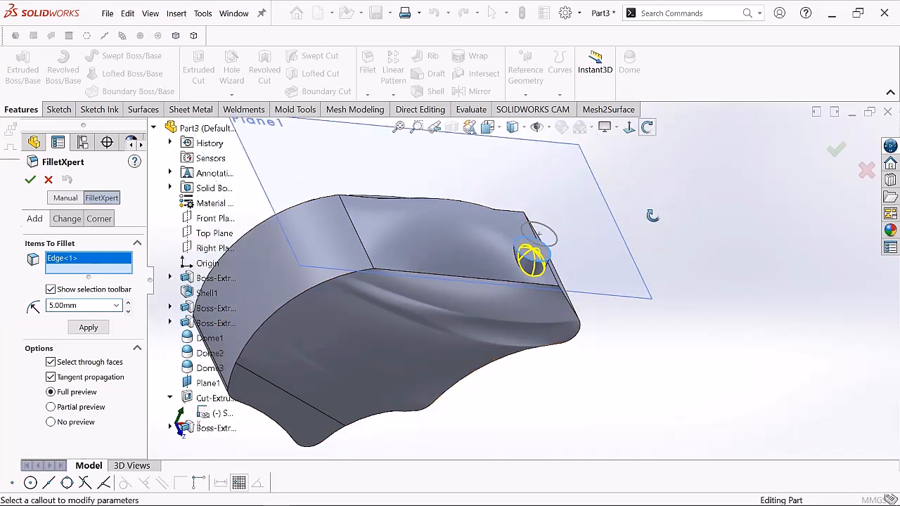
pyautogui.moveTo(668, 194)
pyautogui.mouseDown()
pyautogui.moveTo(616, 215)
pyautogui.moveTo(658, 199)
pyautogui.moveTo(680, 204)
pyautogui.mouseUp()
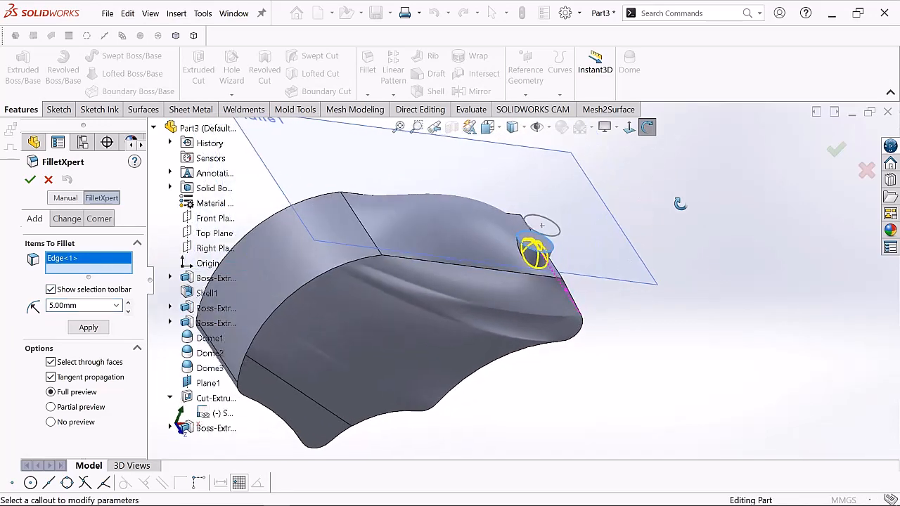
pyautogui.click(30, 180)
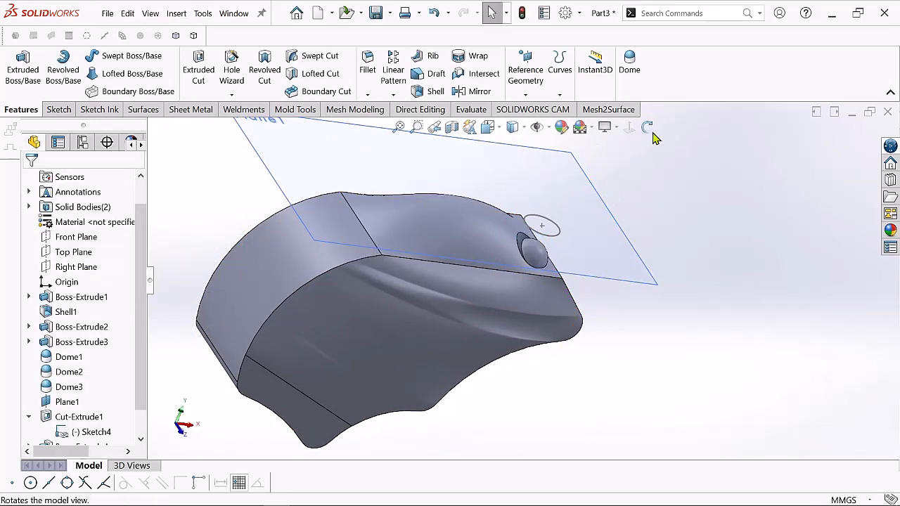
# - Edit the fillet on the filler cap's circular top edge and set its radius to 2 mm
pyautogui.moveTo(651, 184); pyautogui.dragTo(626, 205)
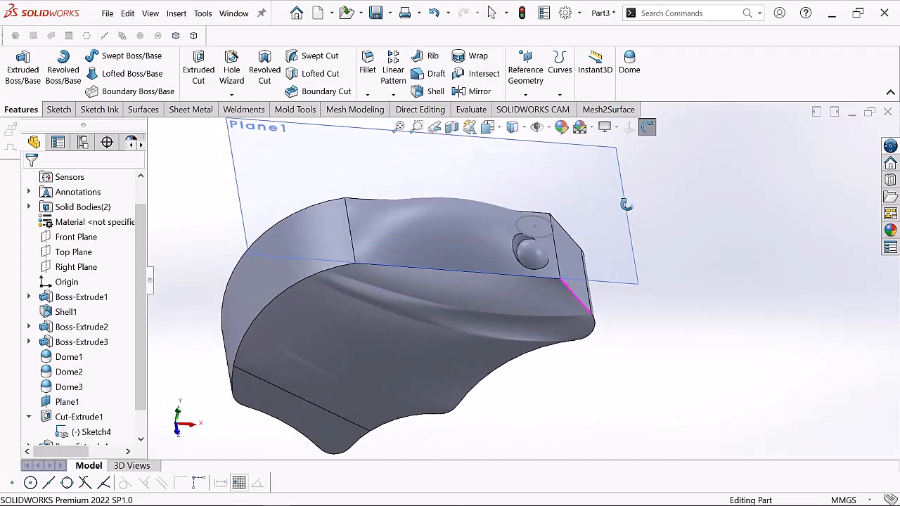
pyautogui.scroll(-2, 554, 241)
pyautogui.click(551, 234)
pyautogui.scroll(2, 552, 234)
pyautogui.rightClick(653, 174)
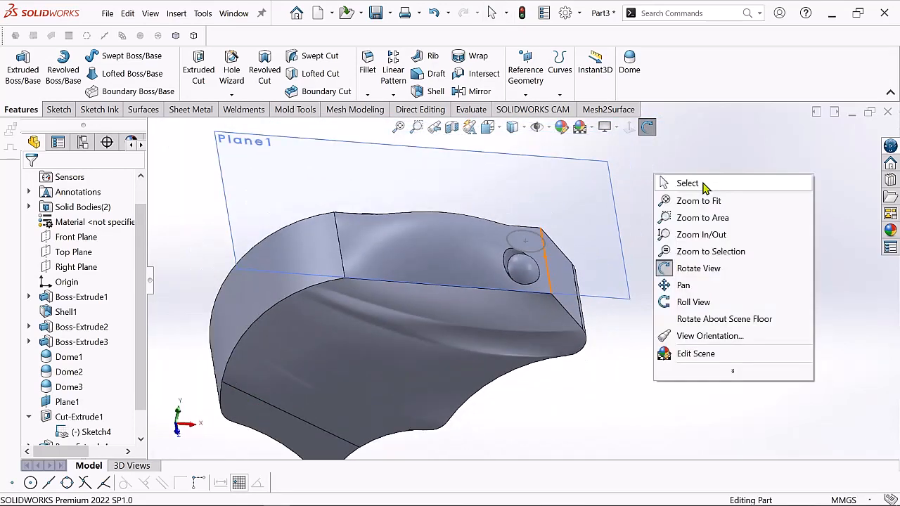
pyautogui.click(703, 184)
pyautogui.scroll(-2, 120, 422)
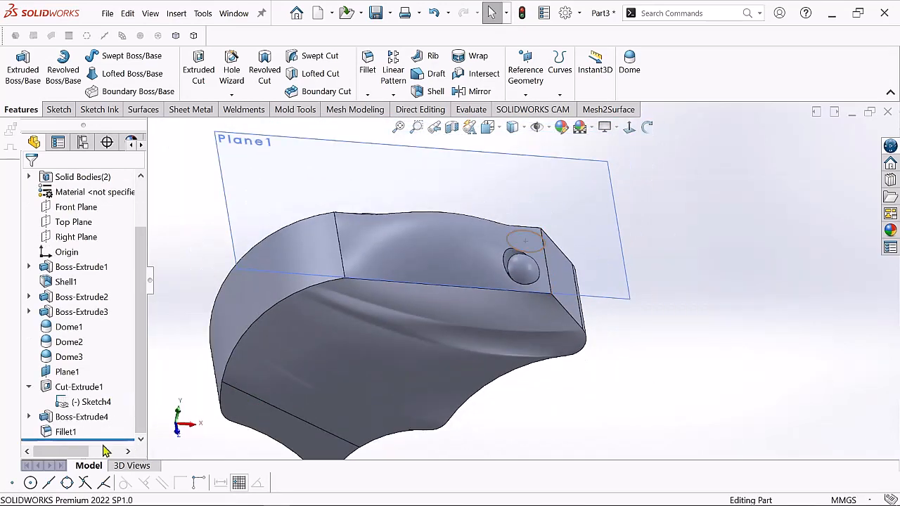
pyautogui.click(67, 434)
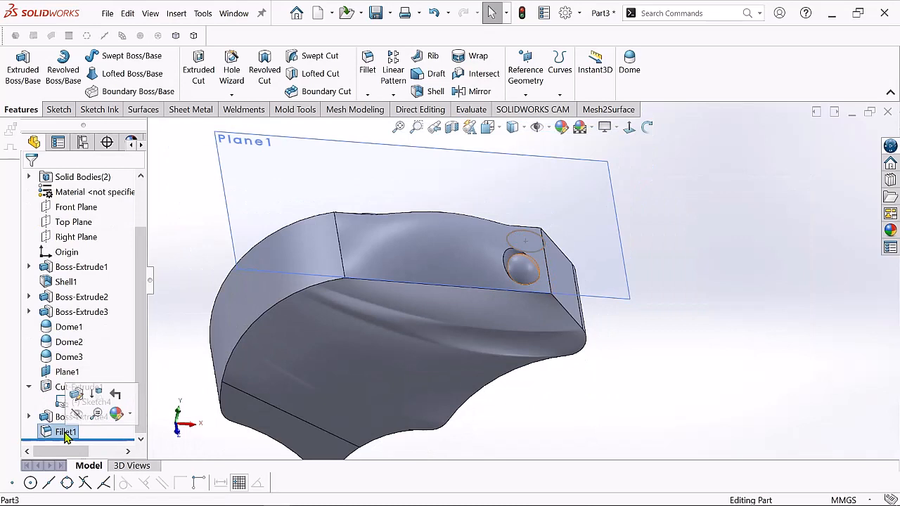
pyautogui.click(76, 398)
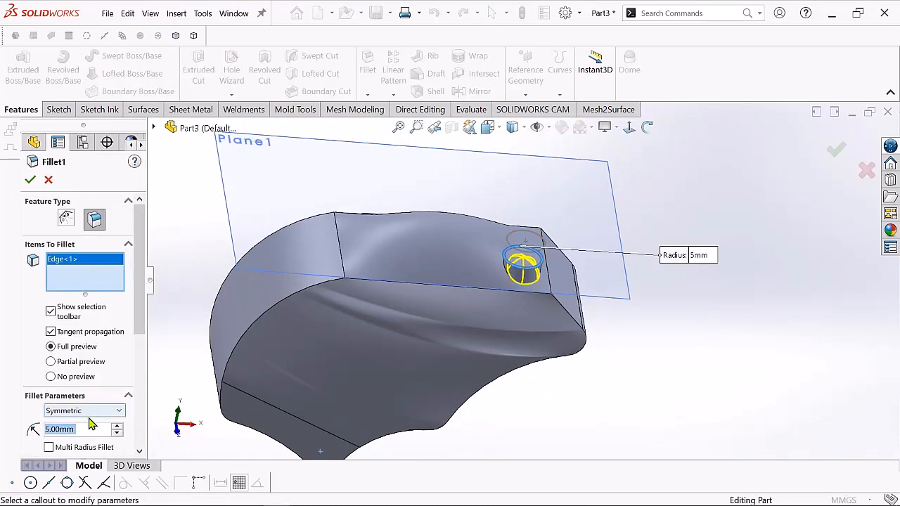
pyautogui.press('BackSpace')
pyautogui.write('2')
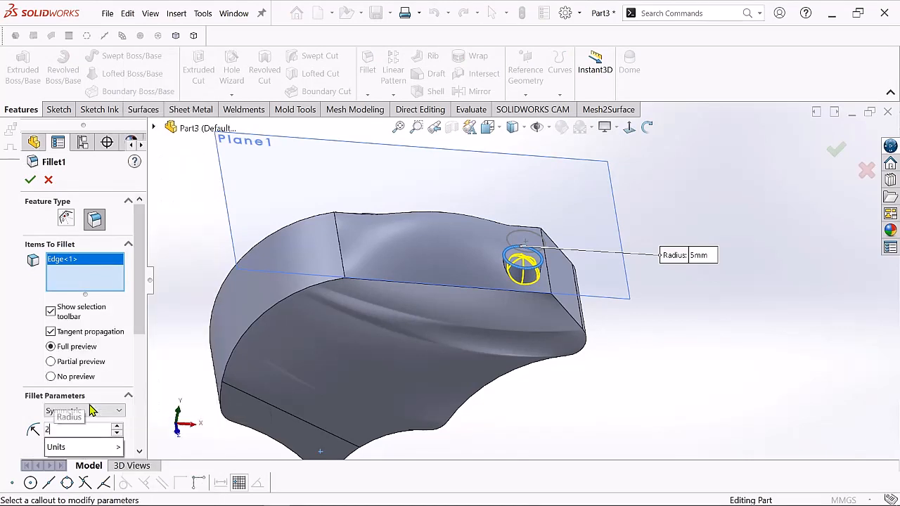
pyautogui.press('Return')
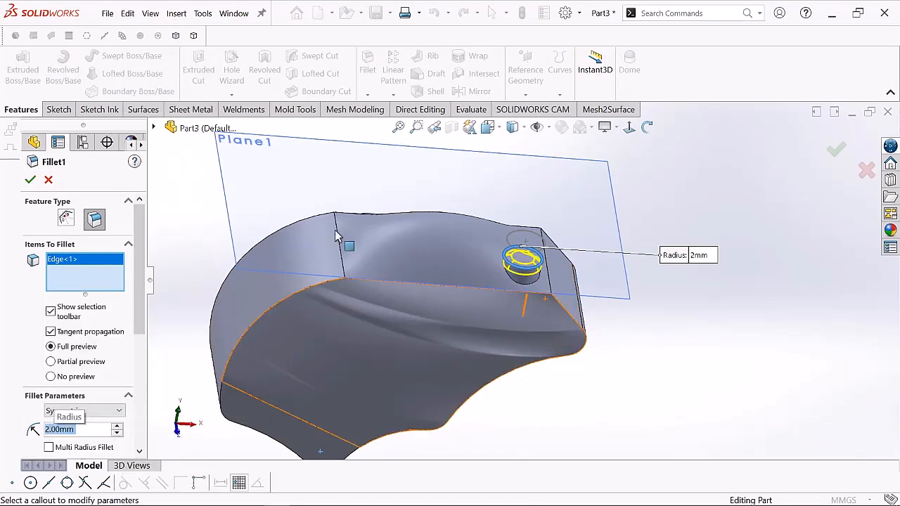
pyautogui.click(30, 182)
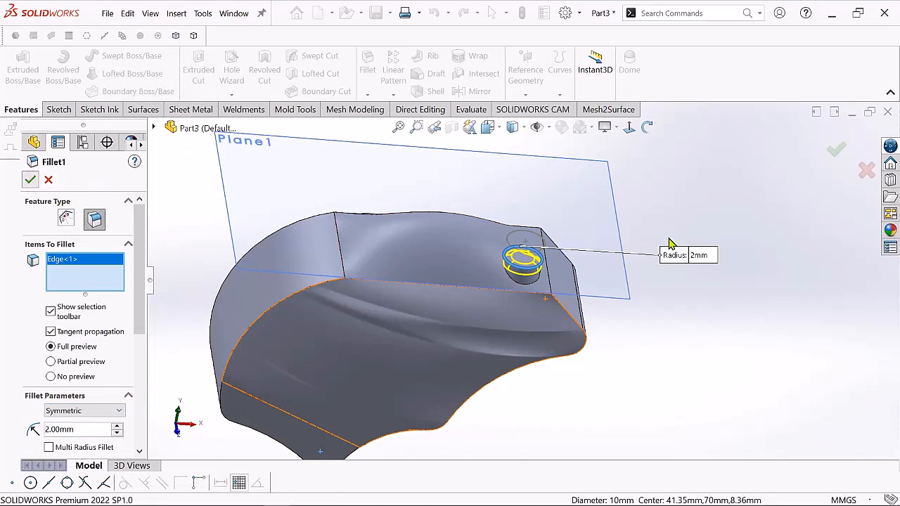
# - Examine the tank and its filler cap with the smaller top fillet from several angles
pyautogui.click(648, 127)
pyautogui.moveTo(637, 183); pyautogui.dragTo(621, 239)
pyautogui.rightClick(623, 245)
pyautogui.click(657, 251)
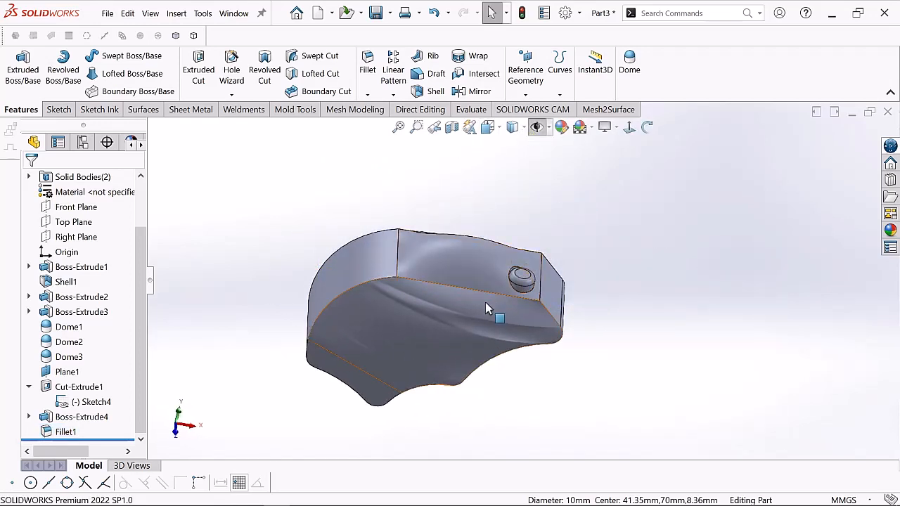
pyautogui.scroll(-1, 485, 302)
pyautogui.scroll(2, 484, 302)
pyautogui.click(646, 126)
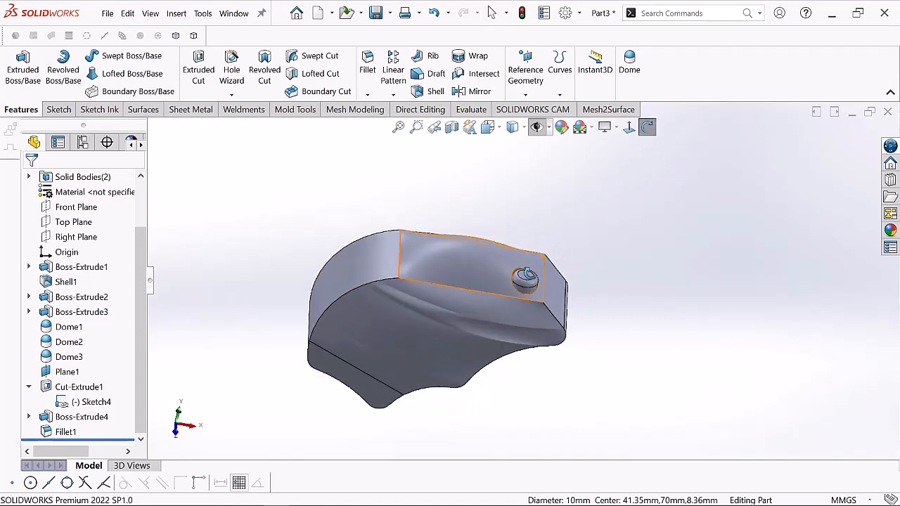
pyautogui.moveTo(587, 277); pyautogui.dragTo(578, 288)
pyautogui.moveTo(573, 356); pyautogui.dragTo(524, 300)
pyautogui.rightClick(237, 148)
pyautogui.click(290, 159)
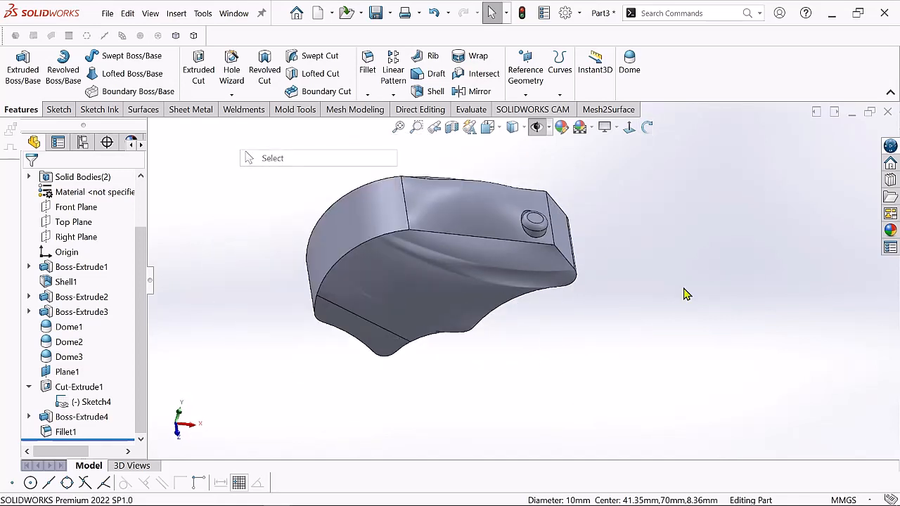
# - Apply a blue colour appearance from the standard swatches to the whole part
pyautogui.click(462, 235)
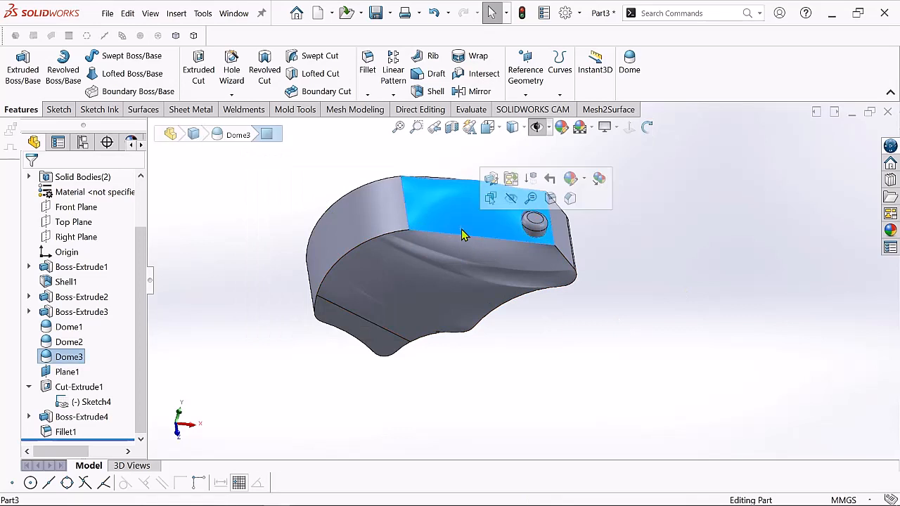
pyautogui.click(571, 180)
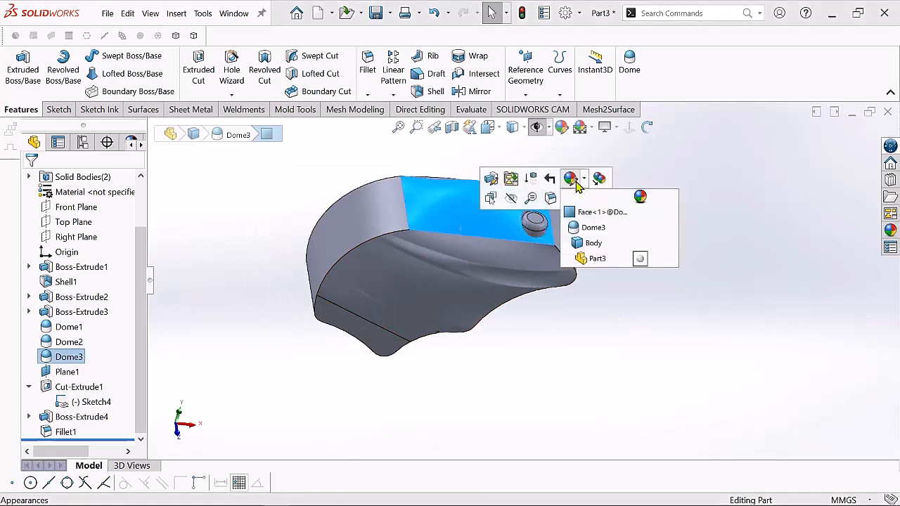
pyautogui.click(596, 259)
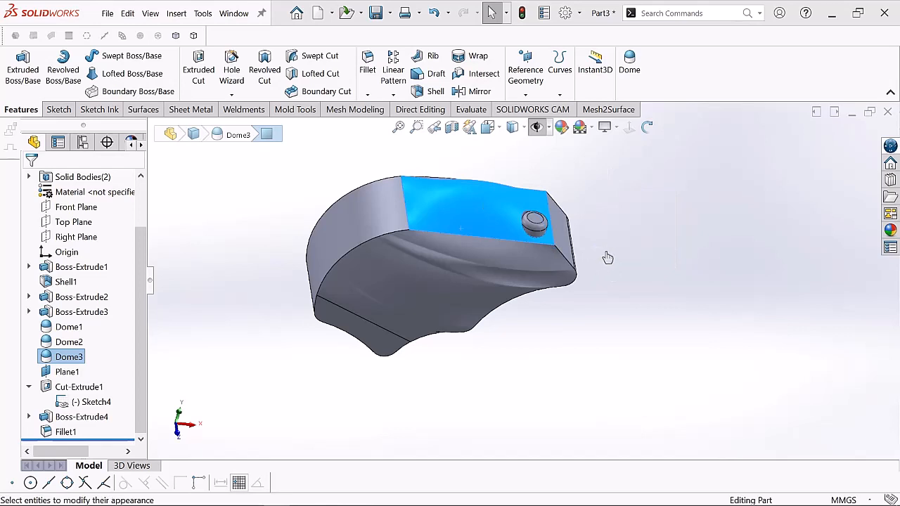
pyautogui.click(613, 253)
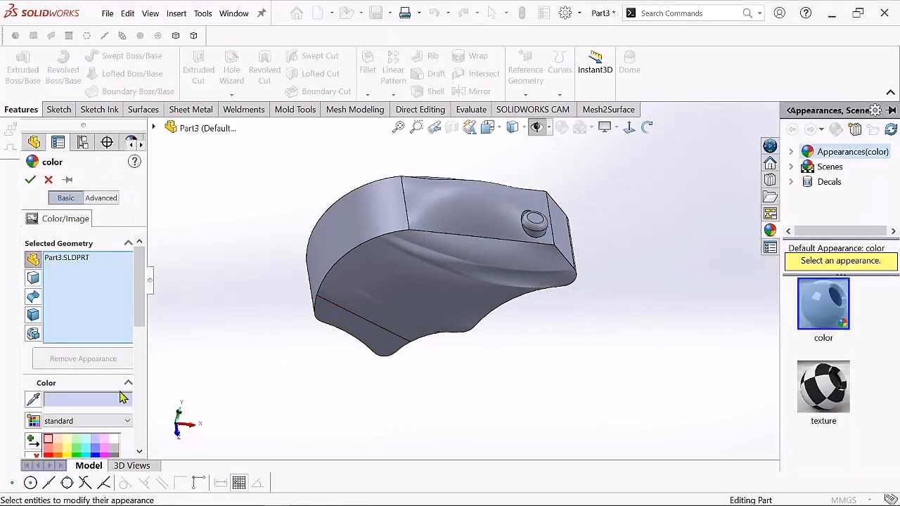
pyautogui.scroll(-5, 100, 312)
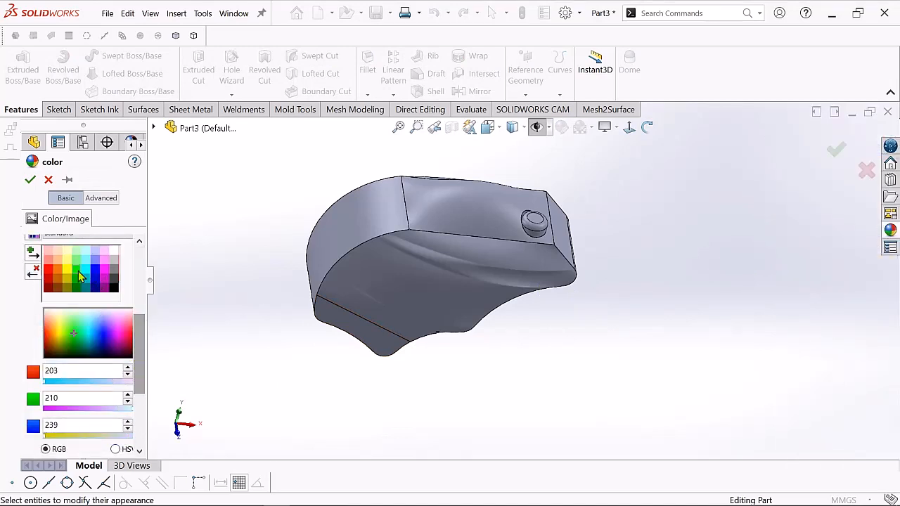
pyautogui.click(79, 276)
pyautogui.click(96, 276)
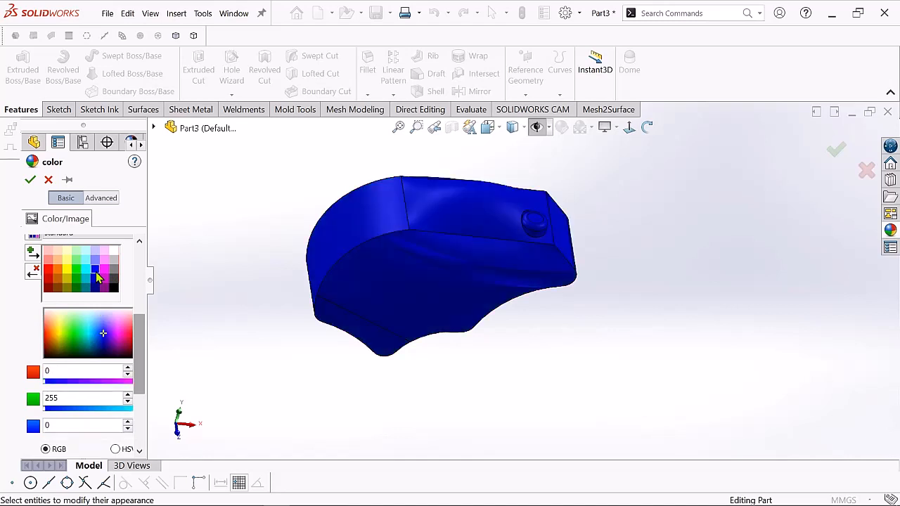
pyautogui.click(30, 181)
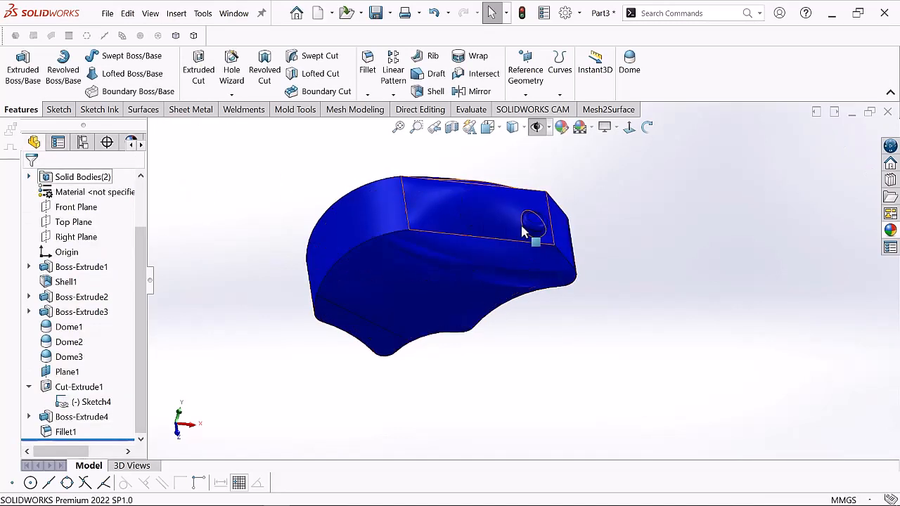
# - Colour the filler cap's flat top face and its rounded edge face dark orange
pyautogui.scroll(-3, 576, 222)
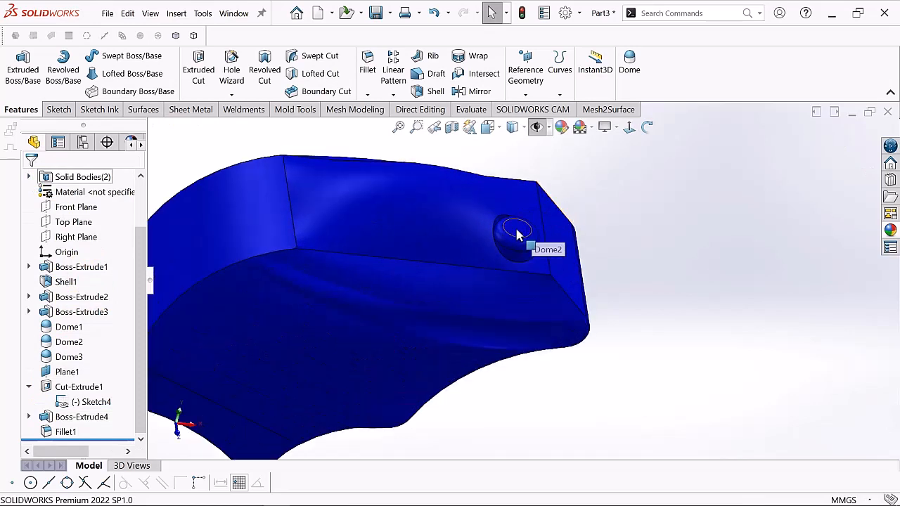
pyautogui.click(517, 234)
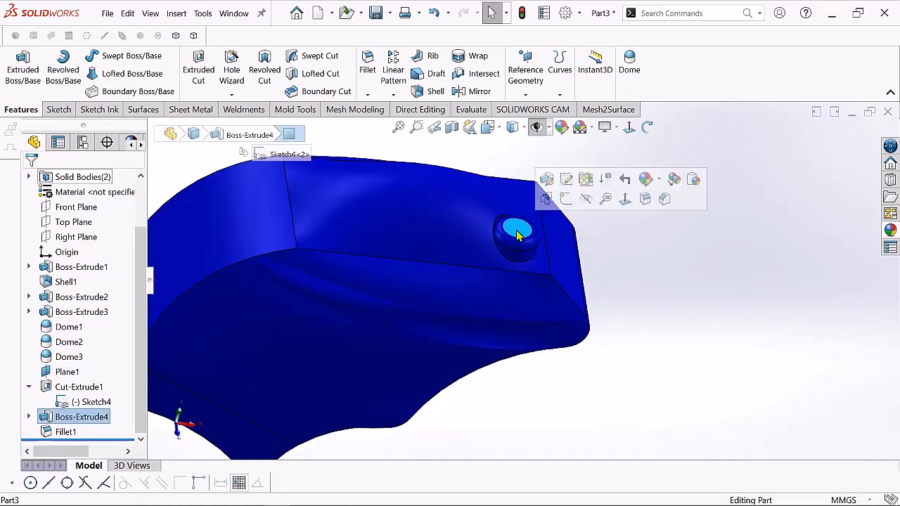
pyautogui.click(646, 180)
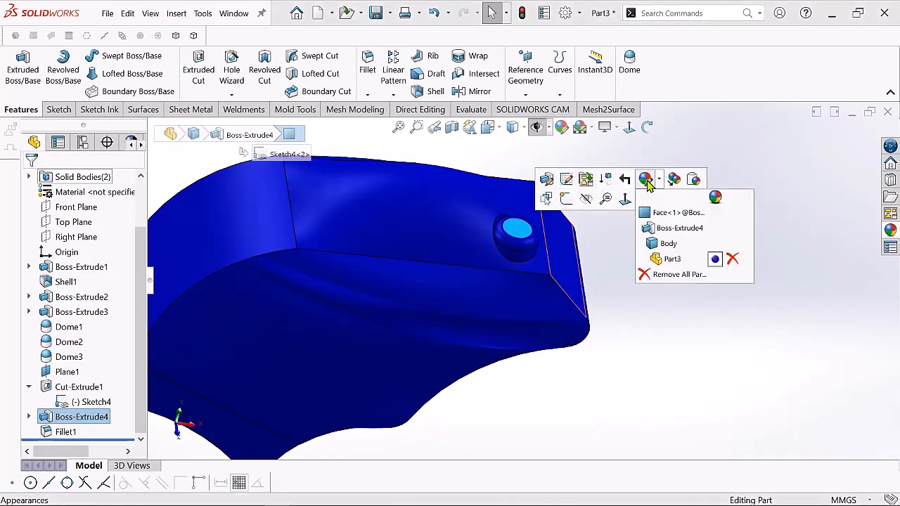
pyautogui.click(687, 222)
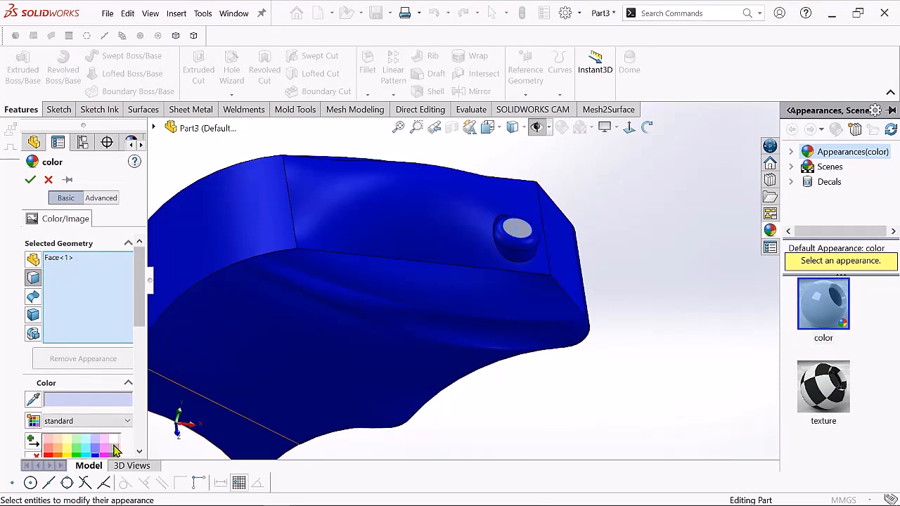
pyautogui.moveTo(141, 330); pyautogui.dragTo(139, 338)
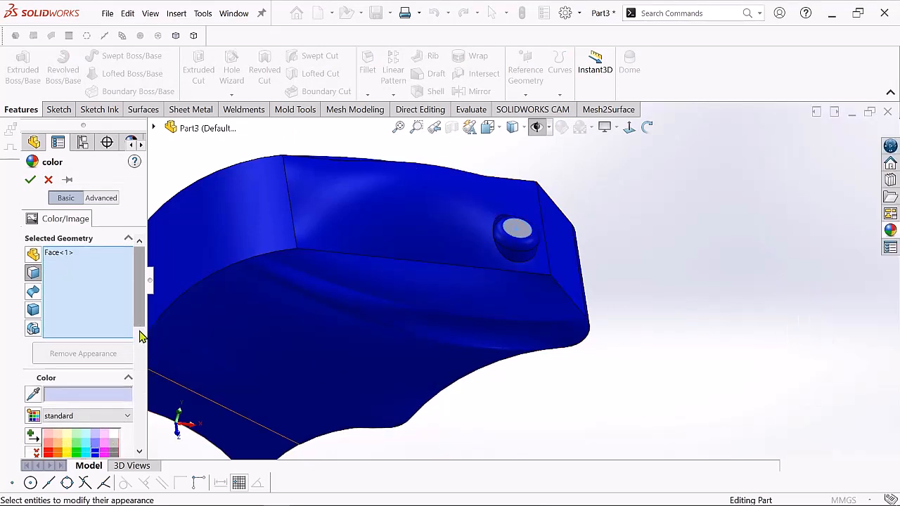
pyautogui.scroll(-2, 79, 397)
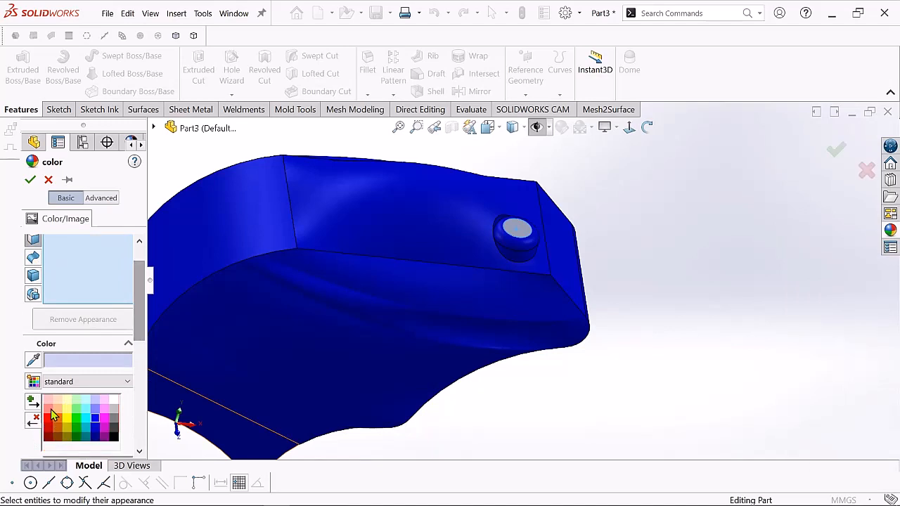
pyautogui.click(49, 409)
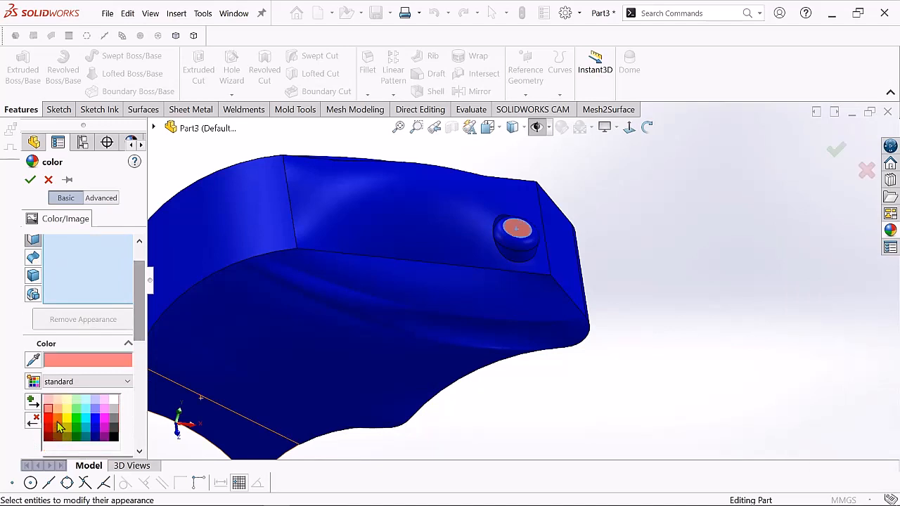
pyautogui.click(58, 420)
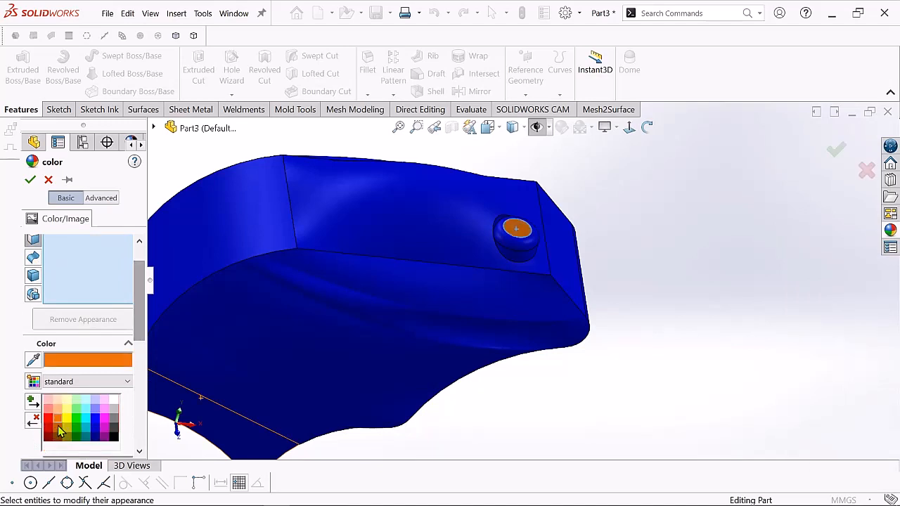
pyautogui.click(59, 429)
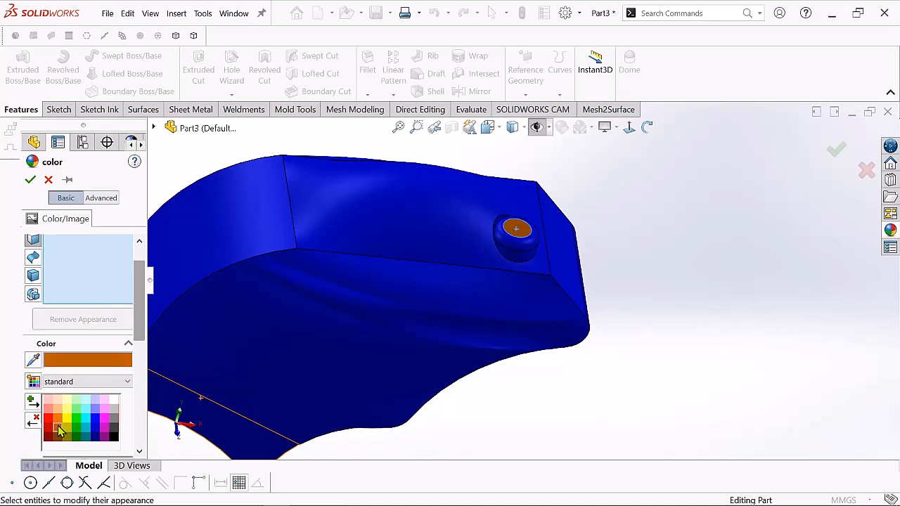
pyautogui.click(520, 236)
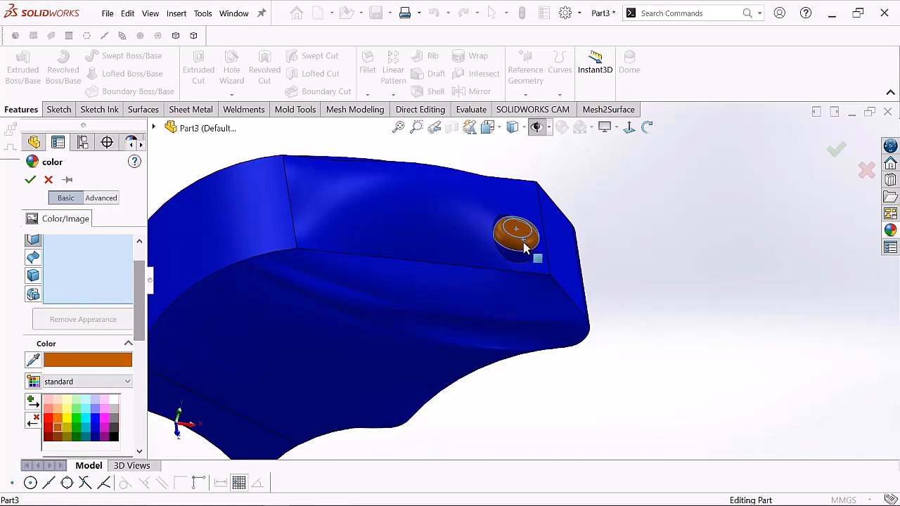
pyautogui.click(30, 180)
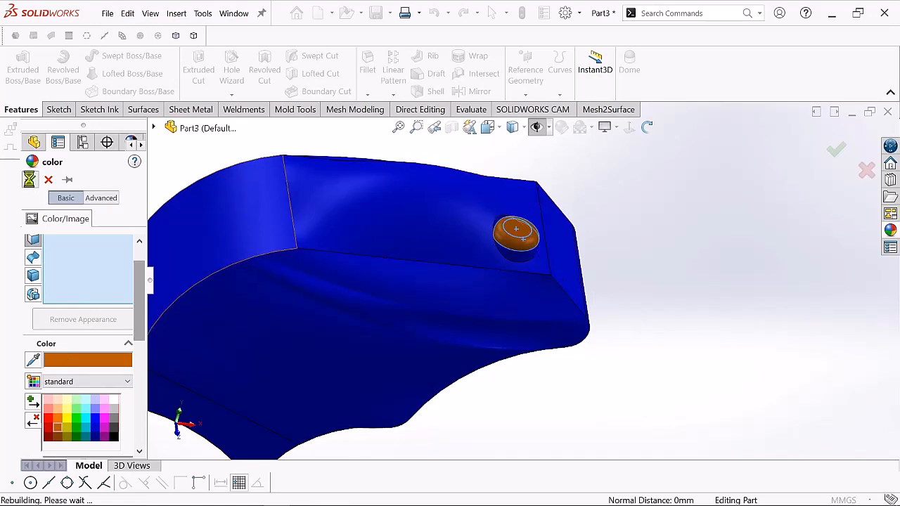
# - Examine the blue tank with its orange filler cap by orbiting around the model
pyautogui.scroll(3, 649, 252)
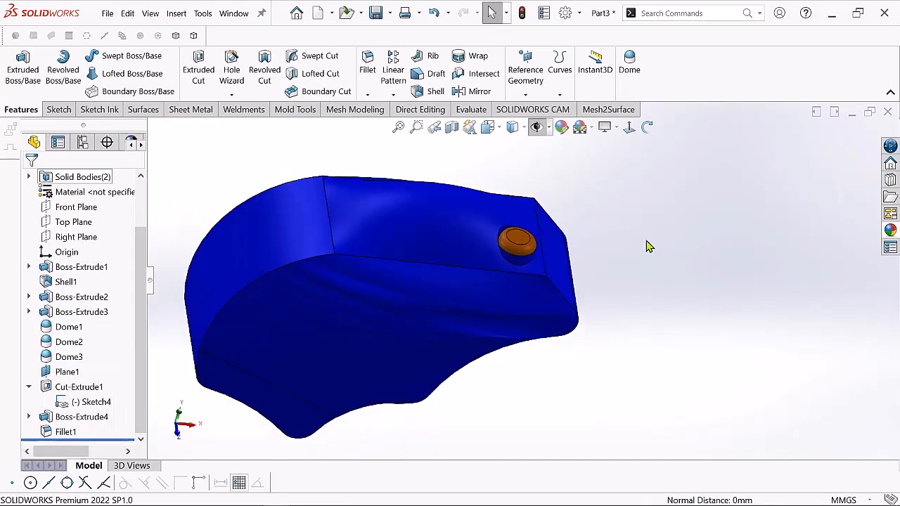
pyautogui.click(646, 126)
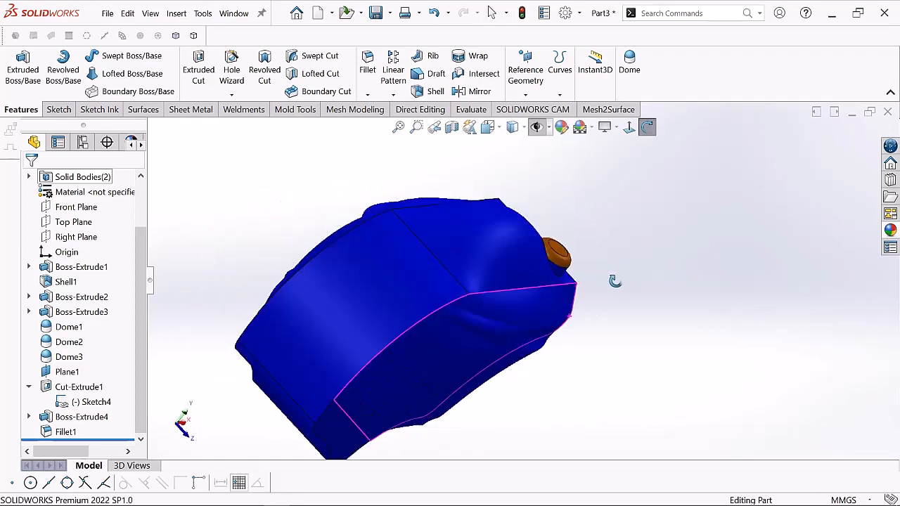